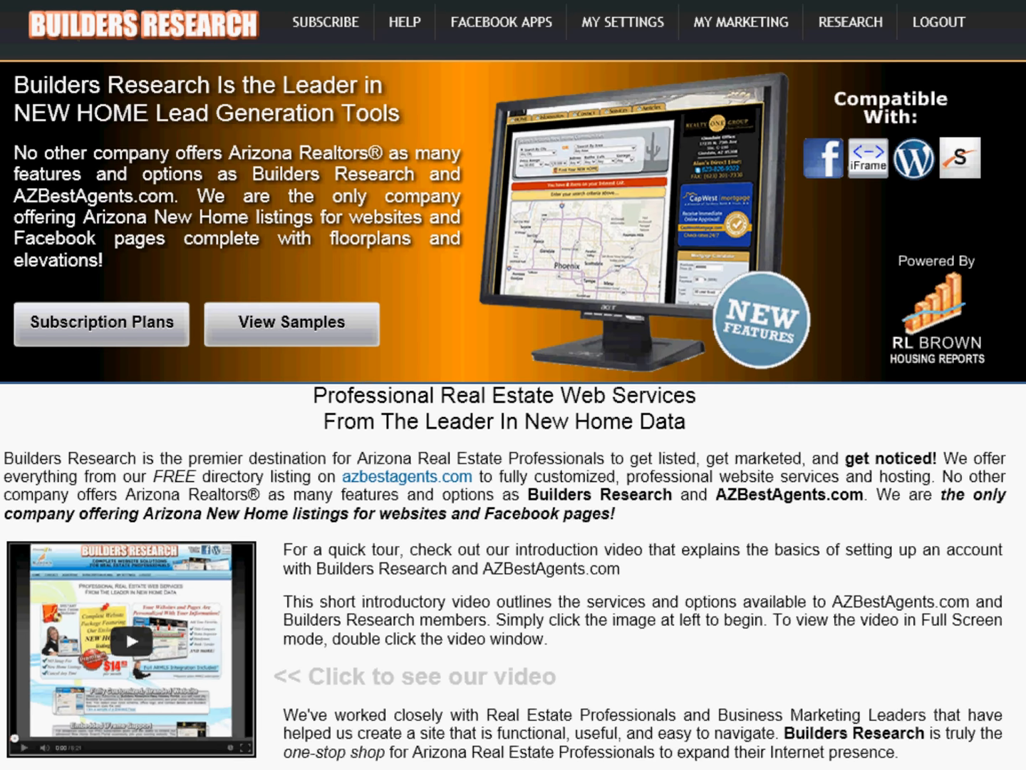
# Step: Open the marketing flyer library and add a new flyer
pyautogui.click(745, 32)
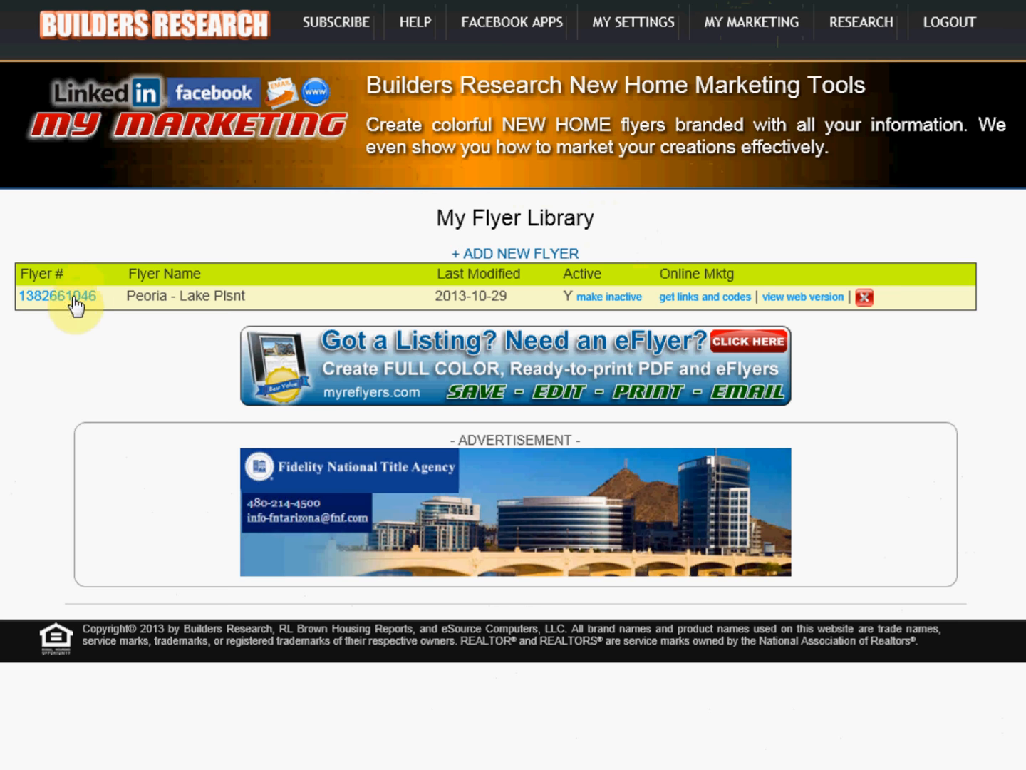
pyautogui.click(479, 256)
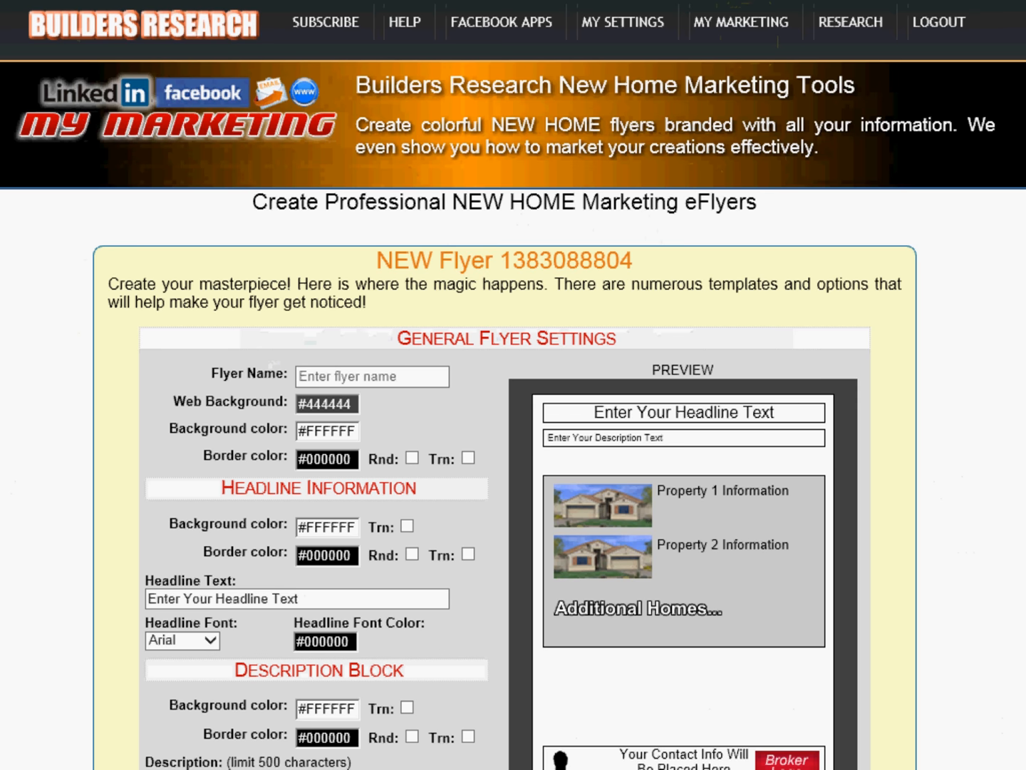
pyautogui.scroll(-3, 513, 385)
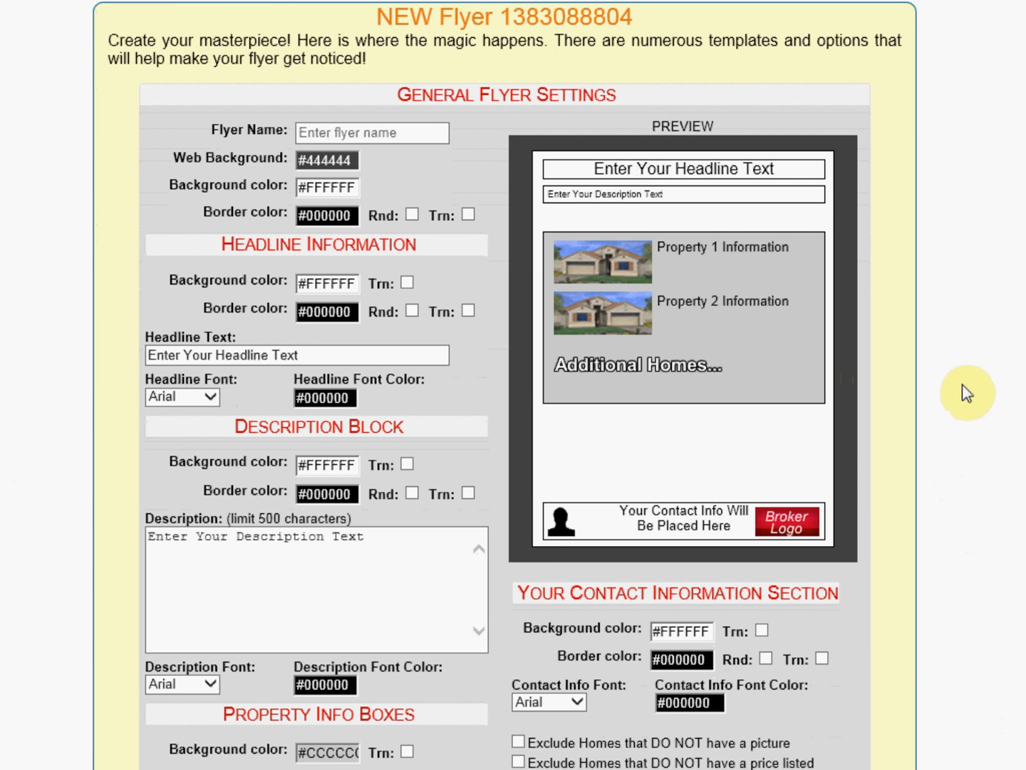
# Step: Name the flyer Gilbert homes 1028
pyautogui.click(341, 134)
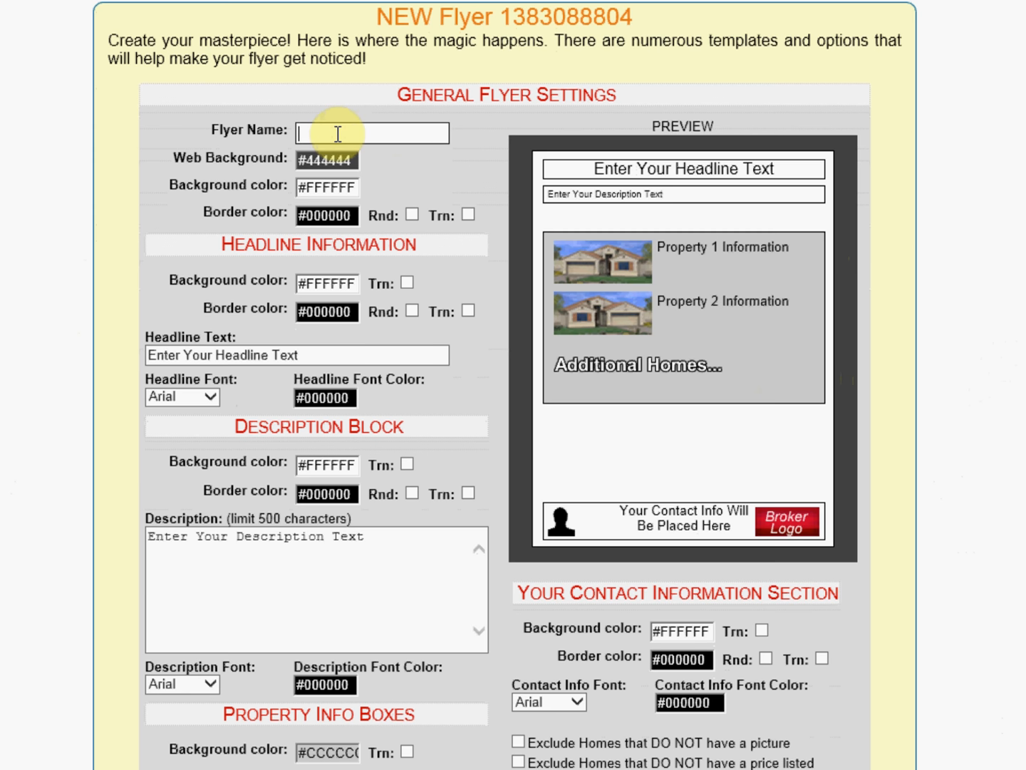
pyautogui.write('Gilbert')
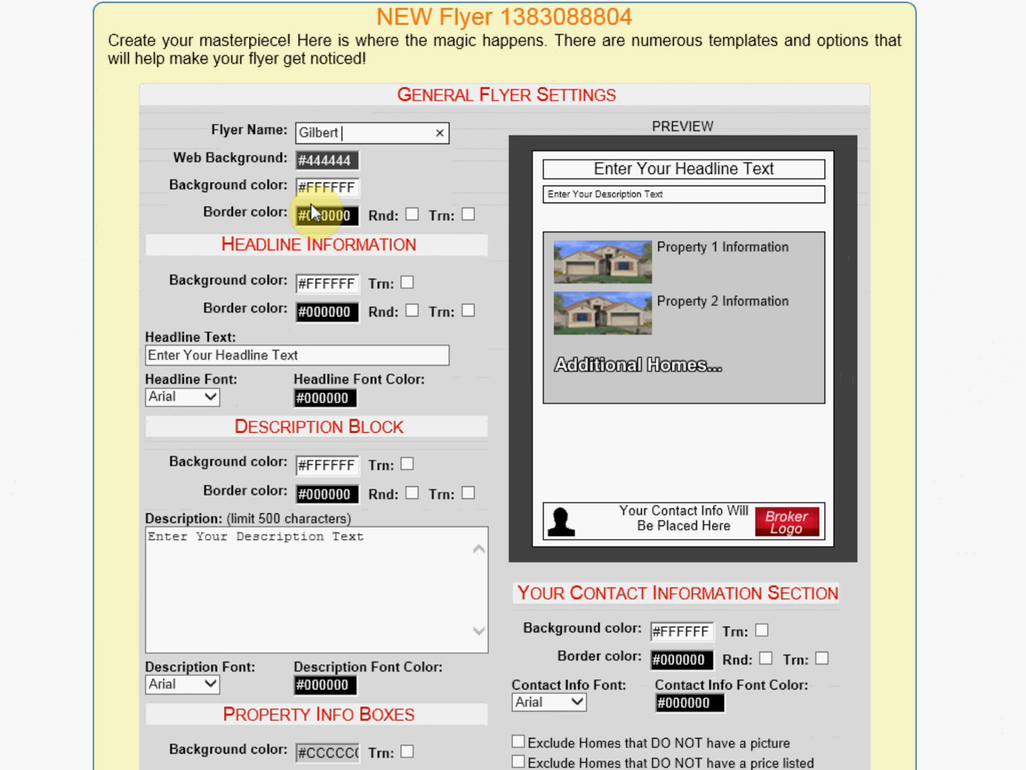
pyautogui.write('homes 1028')
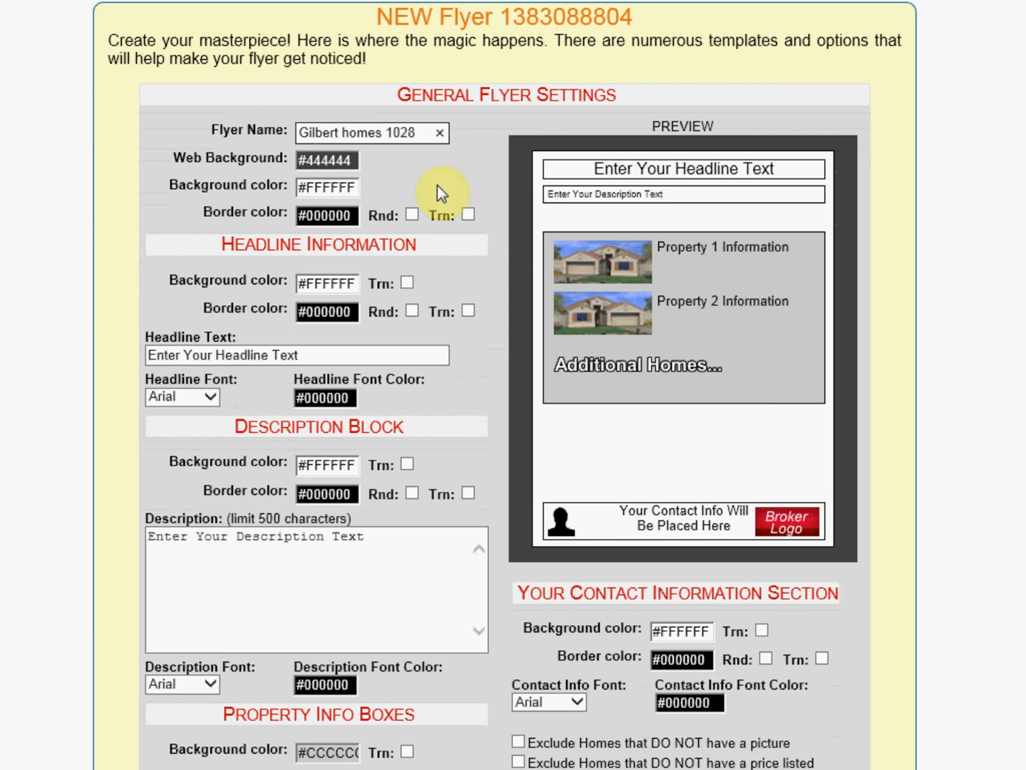
# Step: Set the flyer's web background color to black, #000000
pyautogui.click(312, 162)
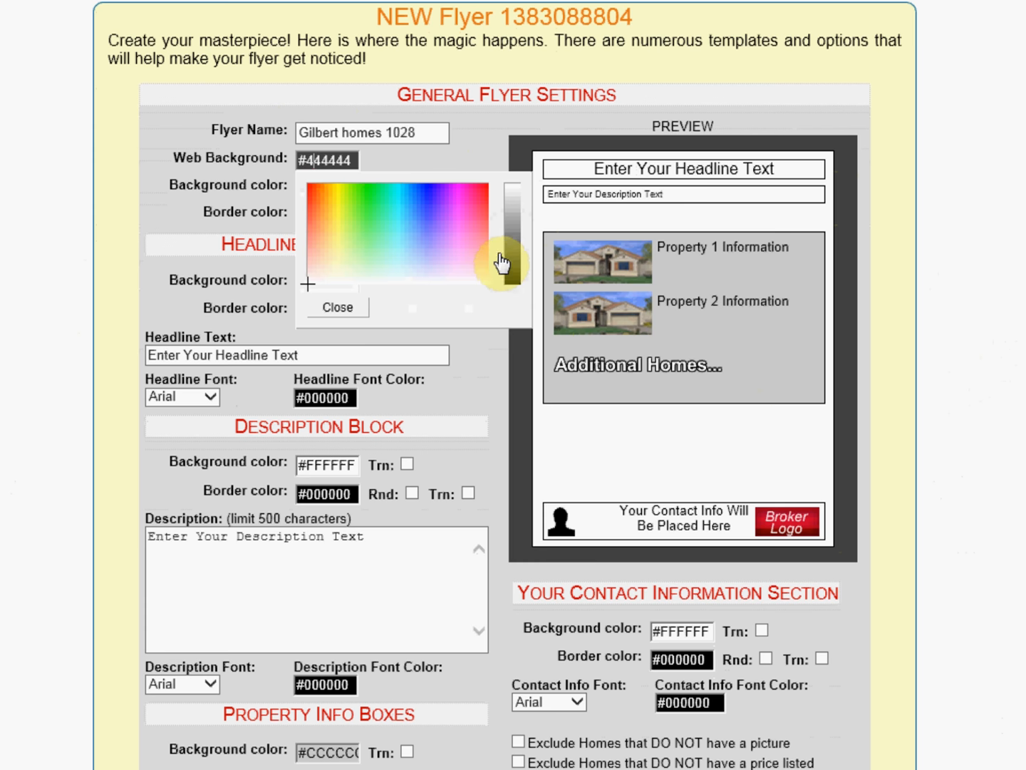
pyautogui.moveTo(501, 266); pyautogui.dragTo(505, 292)
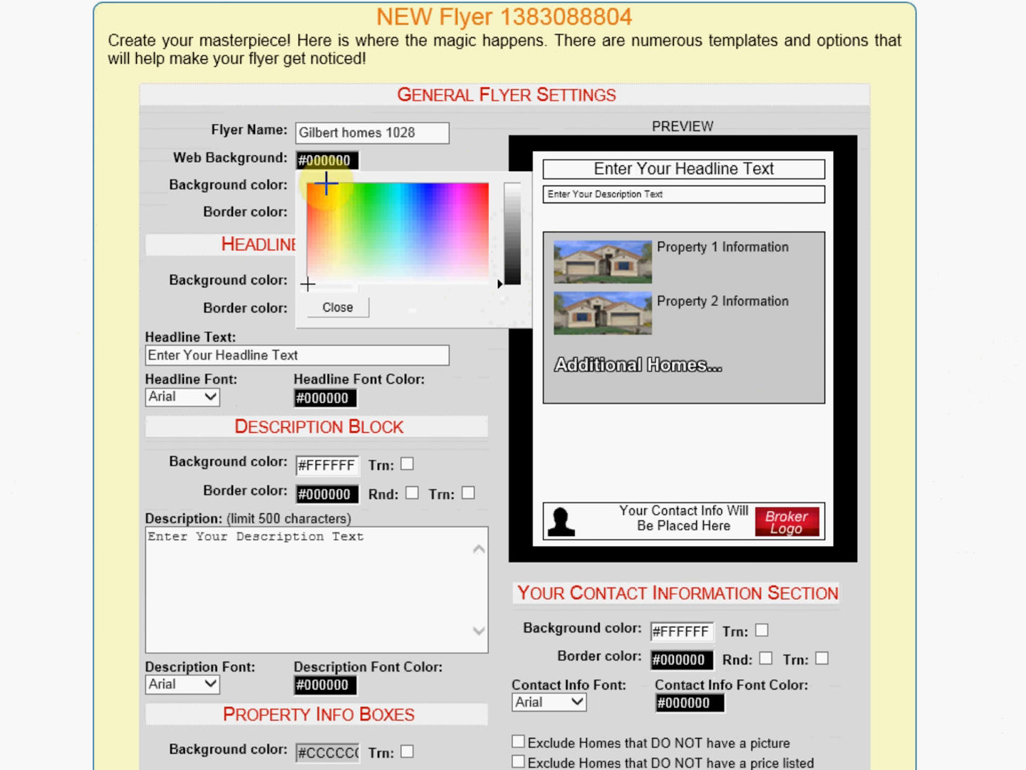
pyautogui.click(325, 161)
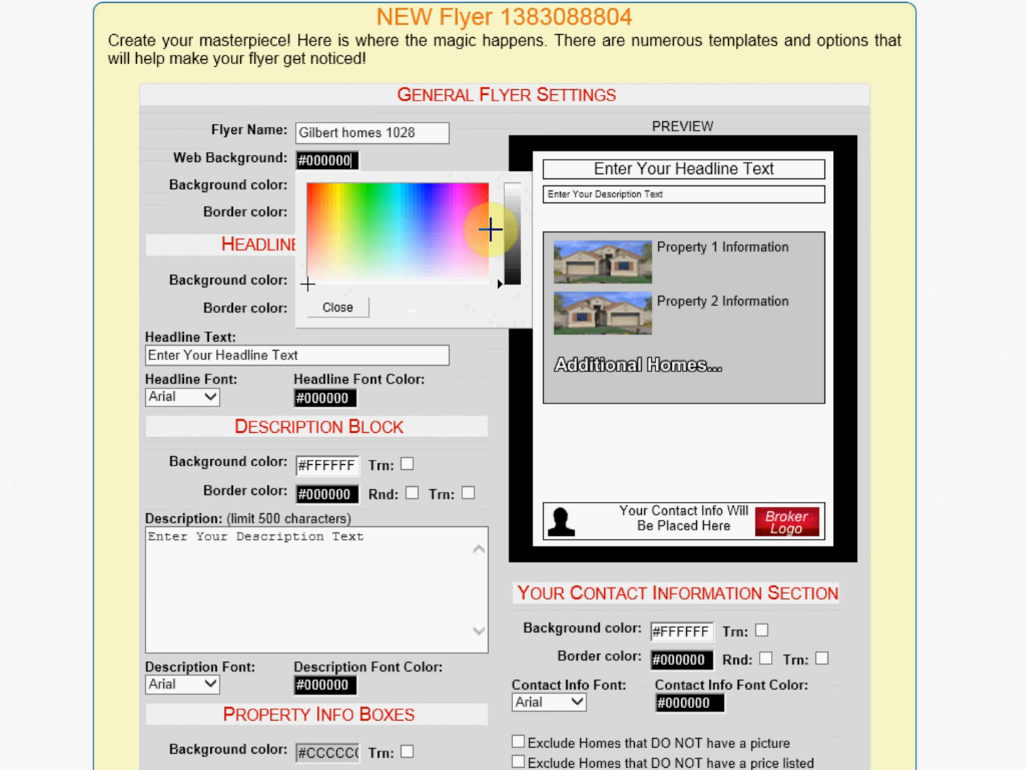
pyautogui.click(423, 189)
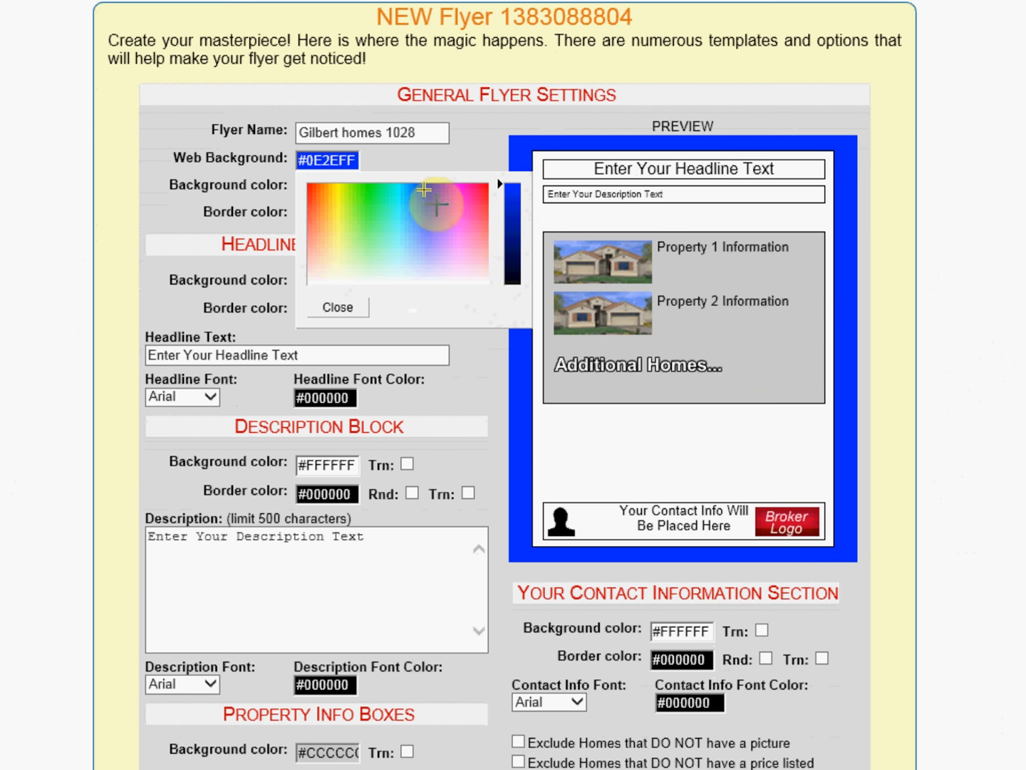
pyautogui.click(408, 190)
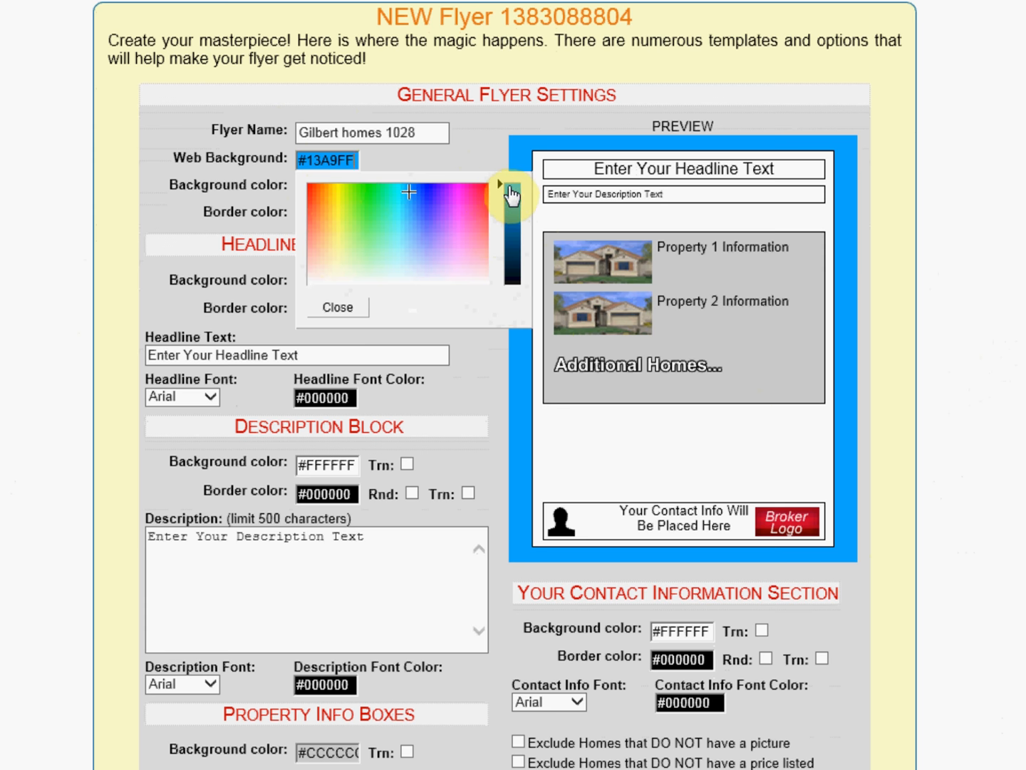
pyautogui.moveTo(501, 191); pyautogui.dragTo(498, 291)
pyautogui.moveTo(500, 233); pyautogui.dragTo(495, 282)
pyautogui.moveTo(395, 271); pyautogui.dragTo(394, 287)
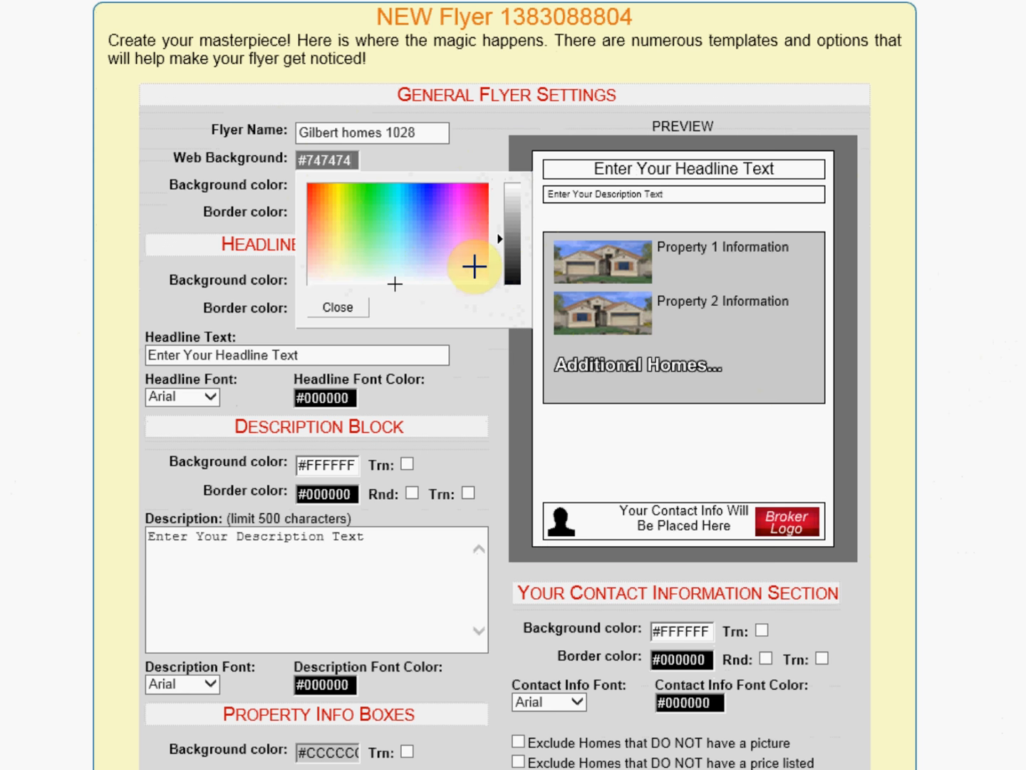
pyautogui.moveTo(510, 253)
pyautogui.mouseDown()
pyautogui.moveTo(500, 293)
pyautogui.moveTo(495, 286)
pyautogui.moveTo(504, 303)
pyautogui.mouseUp()
pyautogui.click(359, 312)
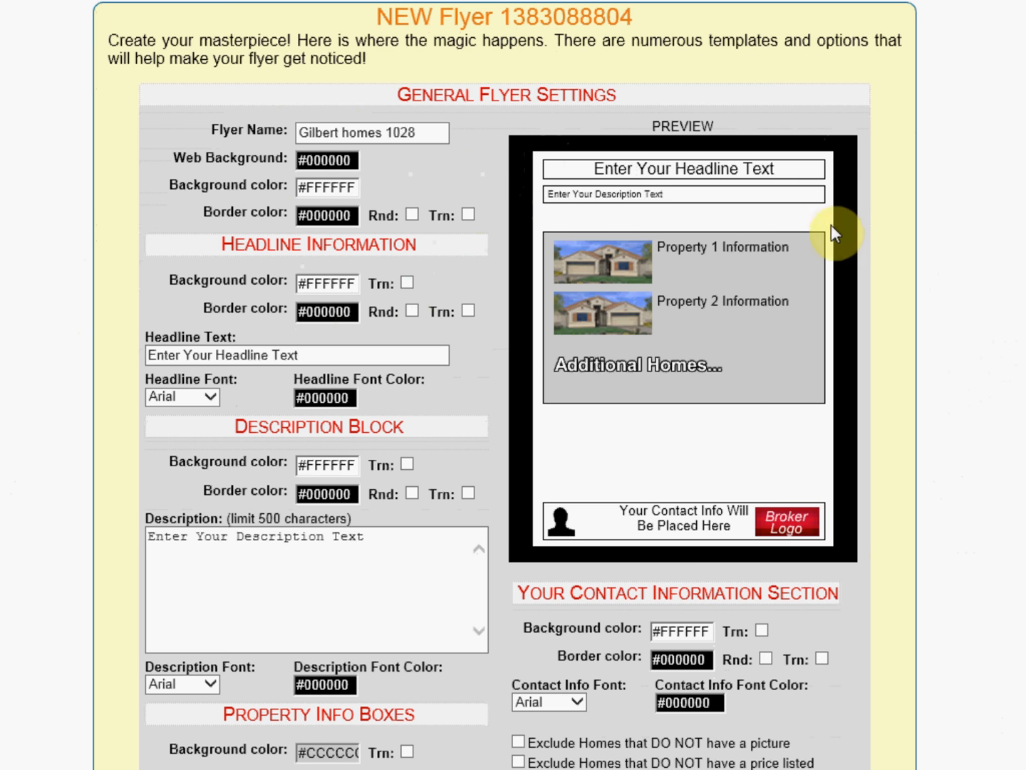
# Step: Set the flyer background color to the blue #049DE9
pyautogui.click(327, 187)
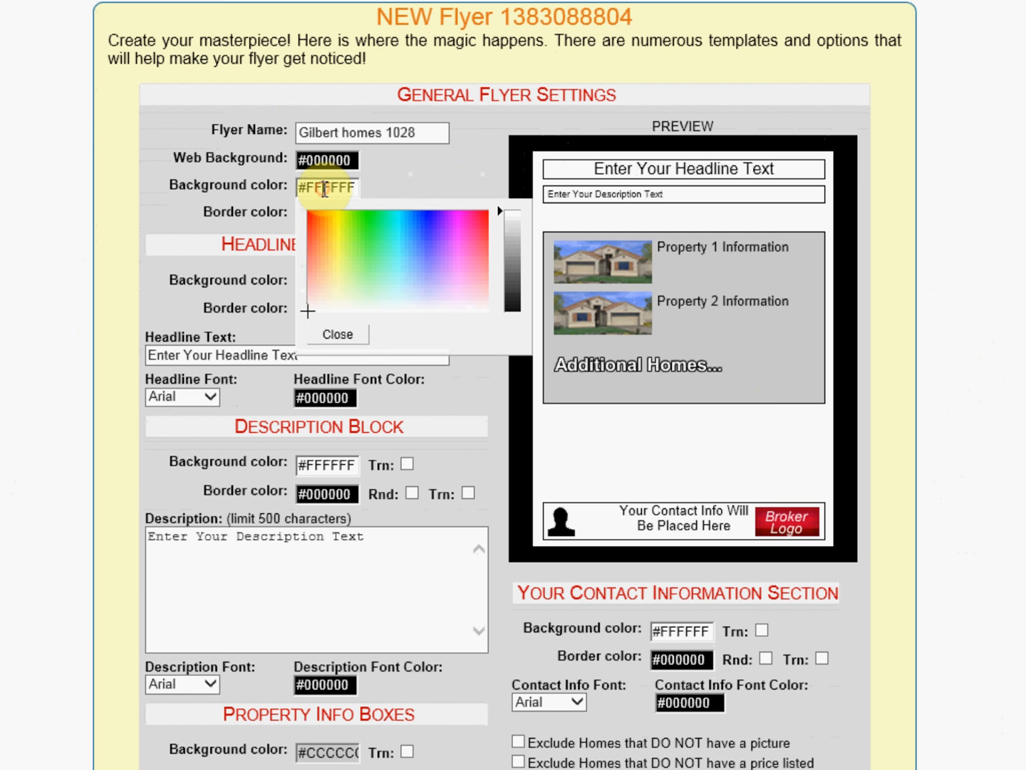
pyautogui.click(405, 221)
pyautogui.moveTo(404, 221); pyautogui.dragTo(407, 212)
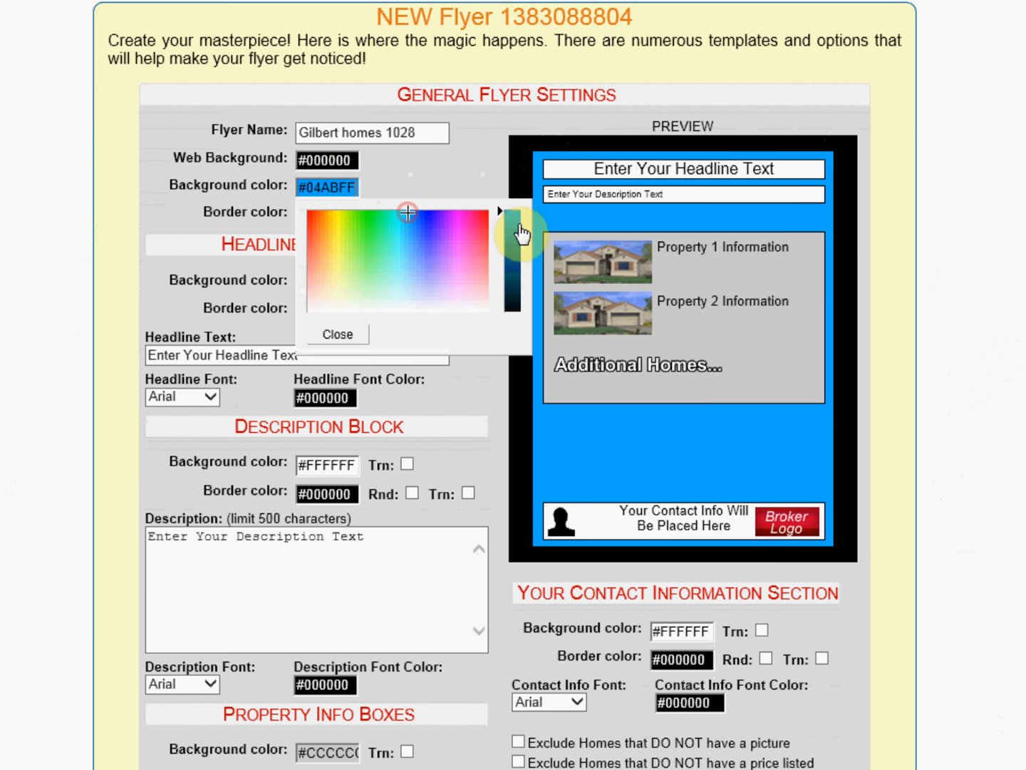
pyautogui.click(509, 227)
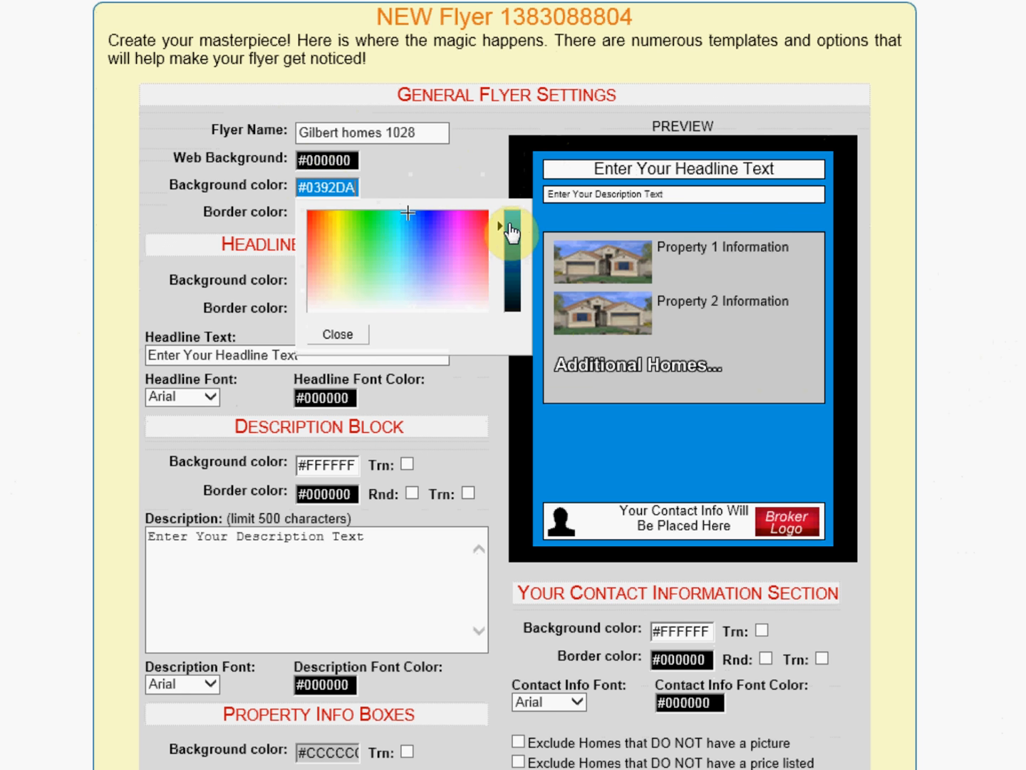
pyautogui.click(510, 221)
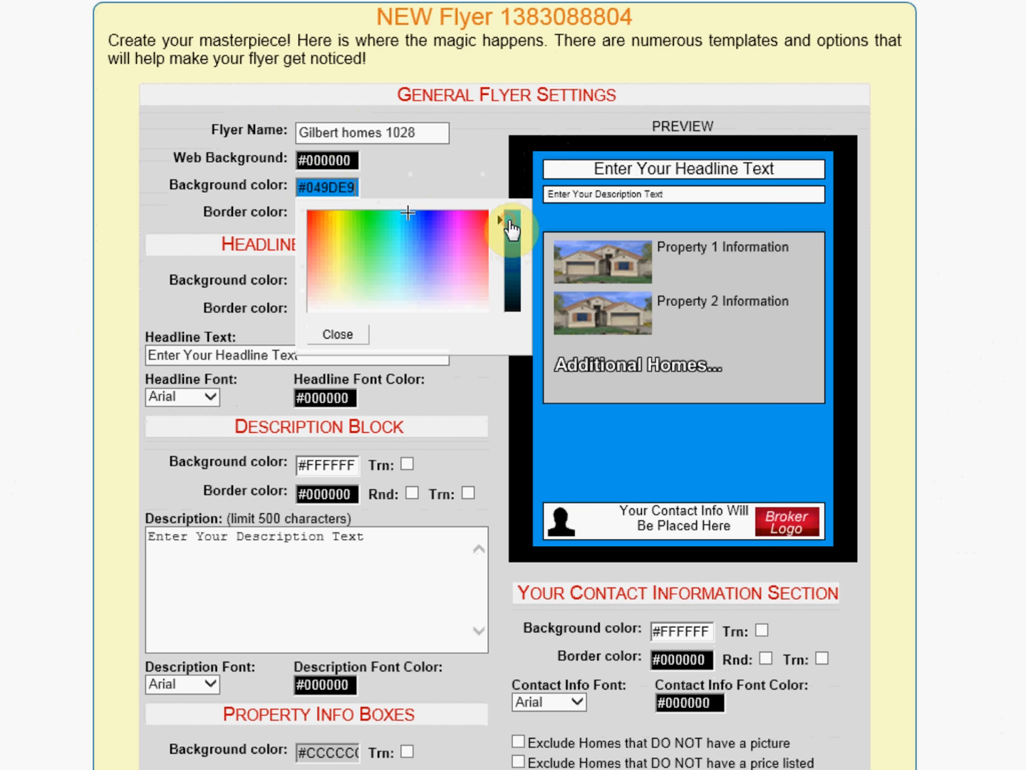
pyautogui.click(347, 336)
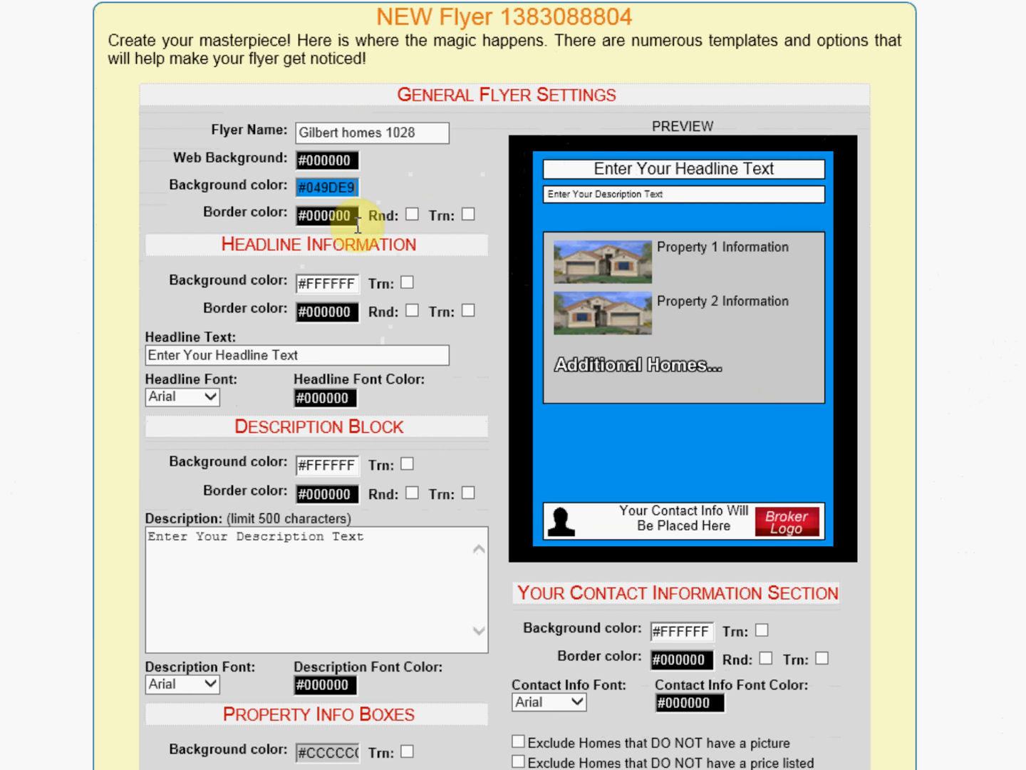
# Step: Set the flyer border color to white #FFFFFF and turn on rounded corners
pyautogui.click(324, 215)
pyautogui.click(423, 341)
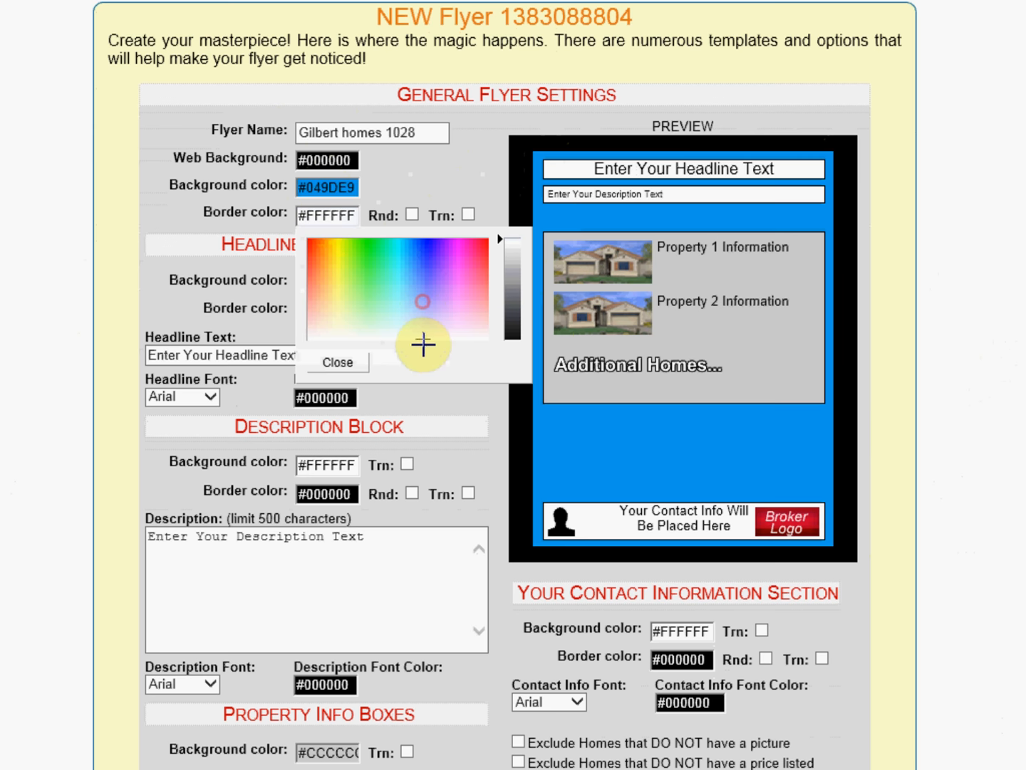
pyautogui.click(340, 371)
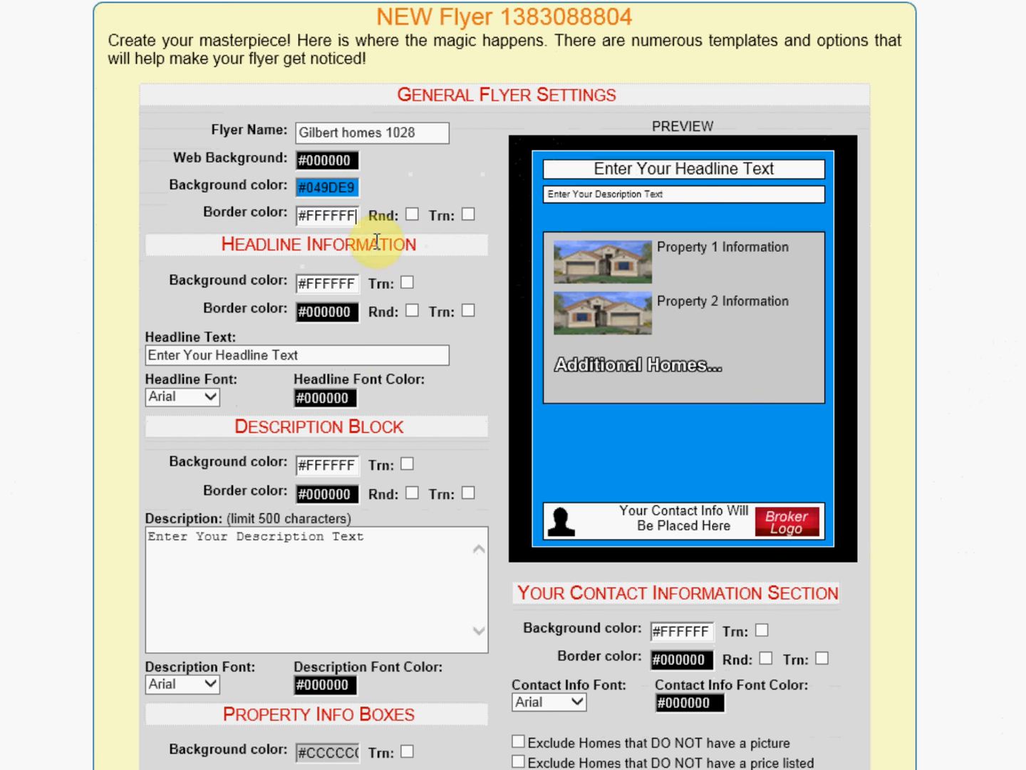
pyautogui.click(413, 215)
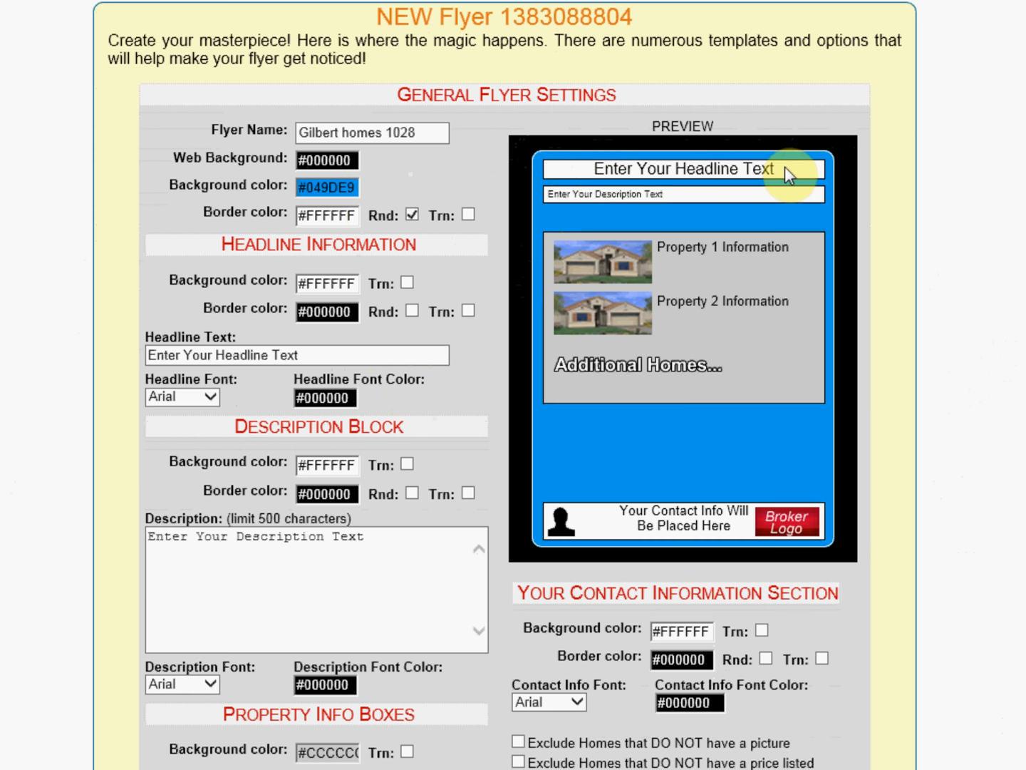
# Step: Replace the headline text with Great NEW HOMES In Gilbert
pyautogui.click(307, 355)
pyautogui.moveTo(306, 356); pyautogui.dragTo(131, 356)
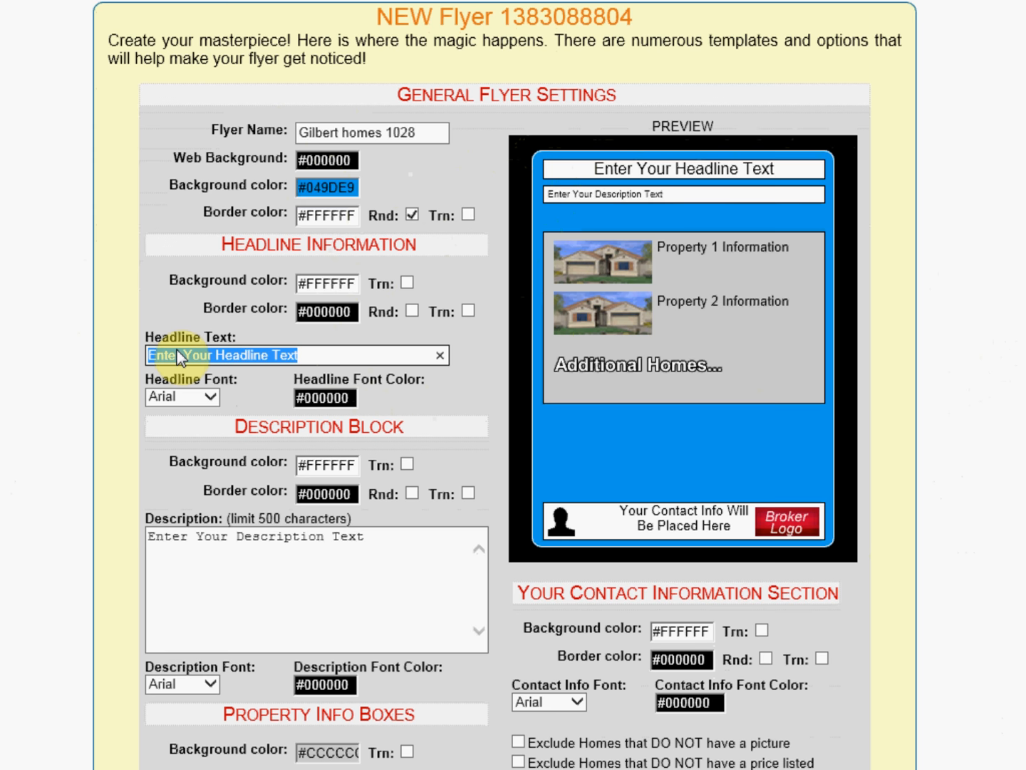
pyautogui.write('Great NEW HOM')
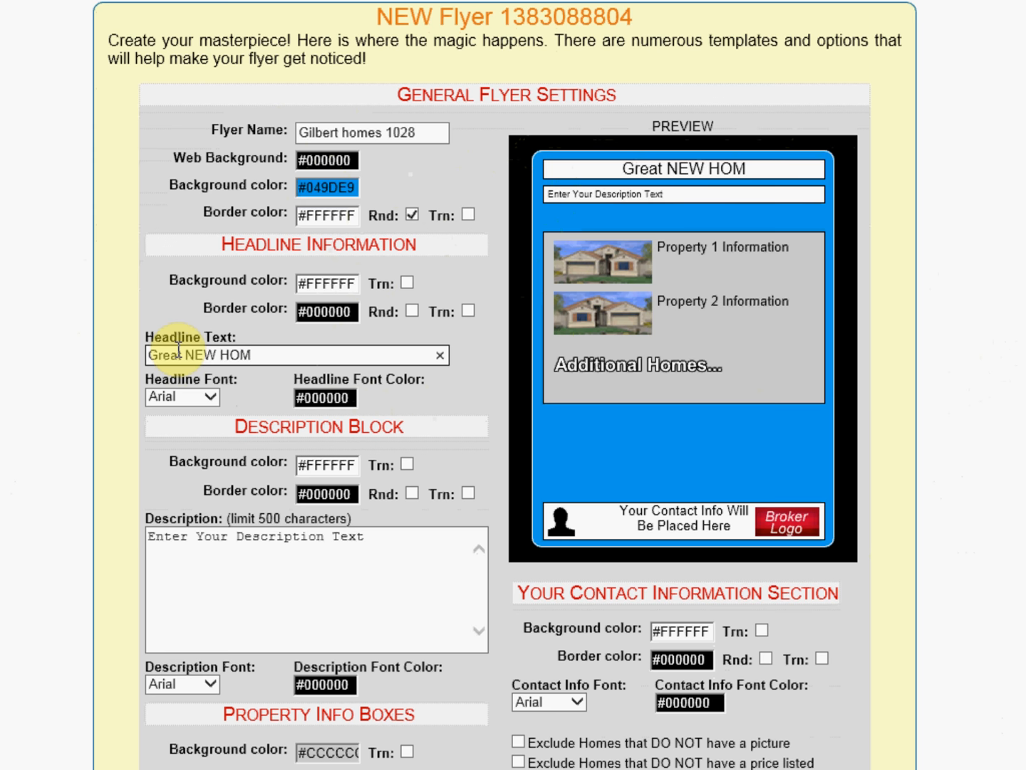
pyautogui.write('ES')
pyautogui.write('In Gilbert')
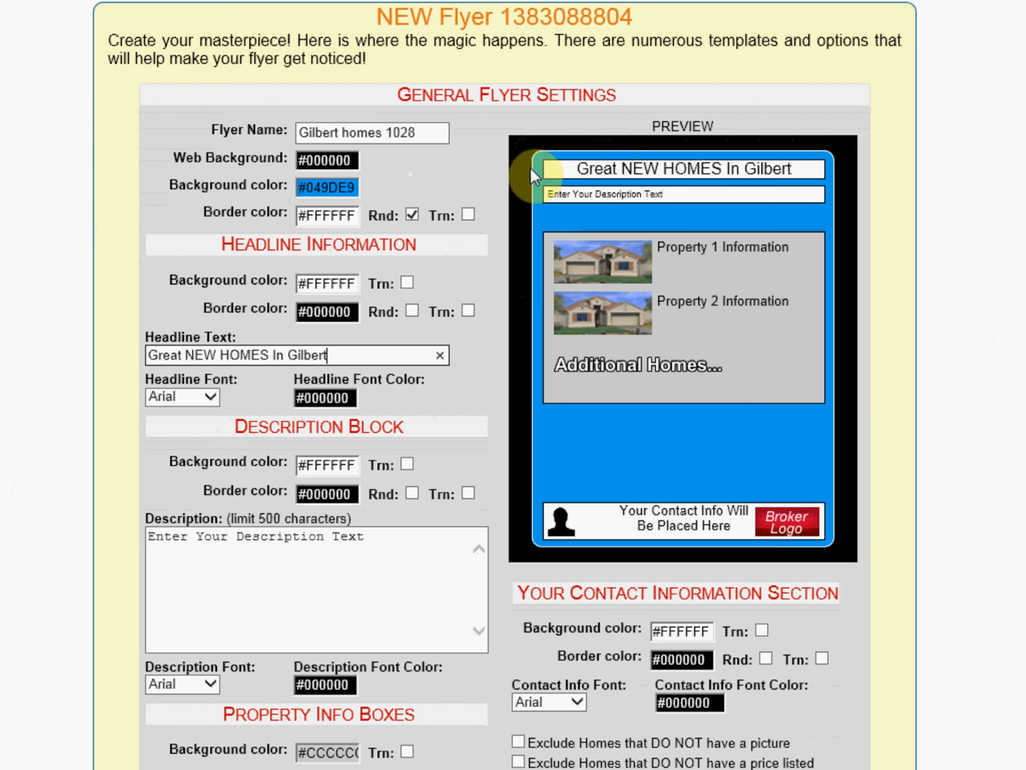
# Step: Set the headline background color to red #DF0000
pyautogui.click(335, 283)
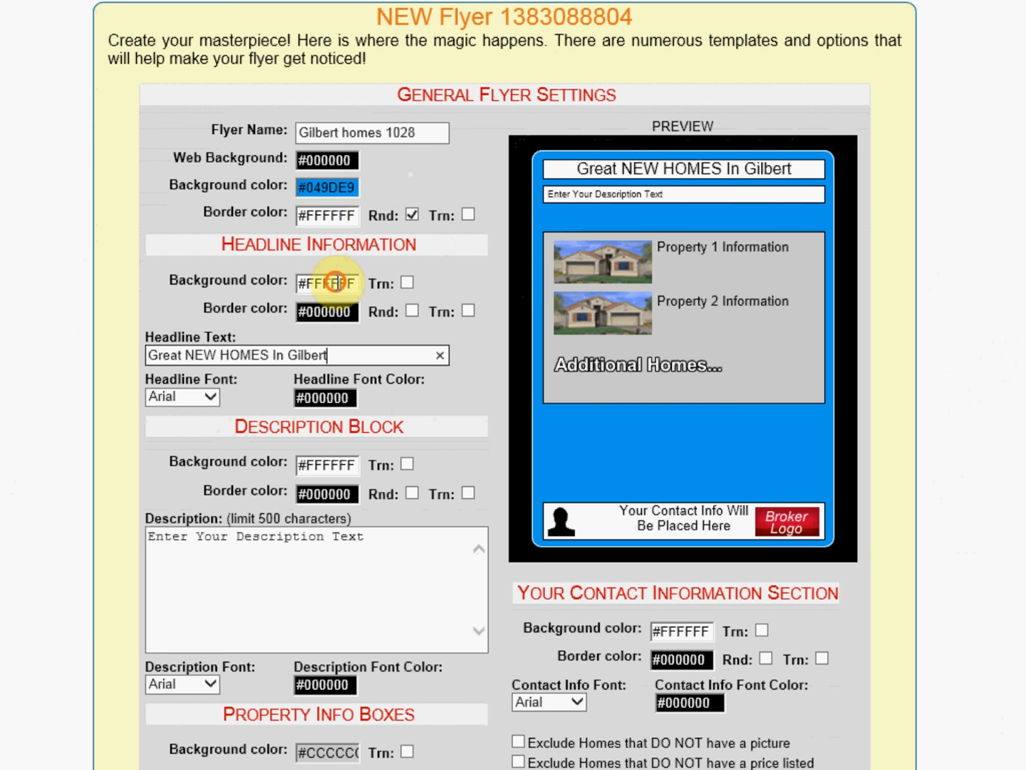
pyautogui.moveTo(464, 323); pyautogui.dragTo(512, 321)
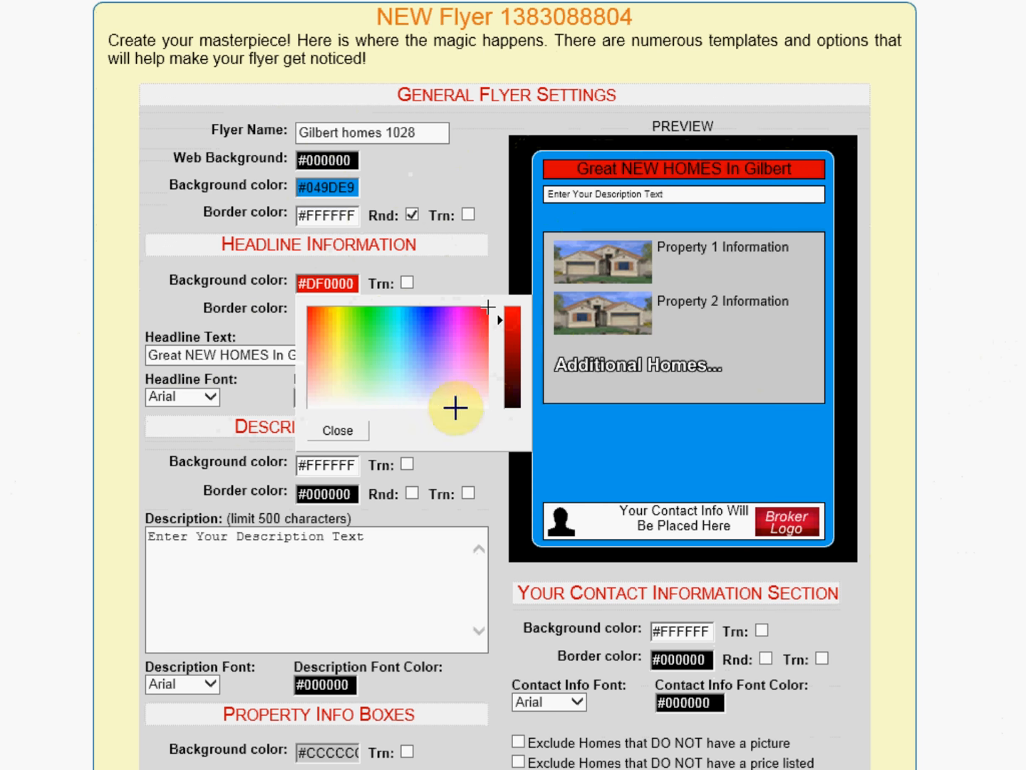
pyautogui.click(338, 432)
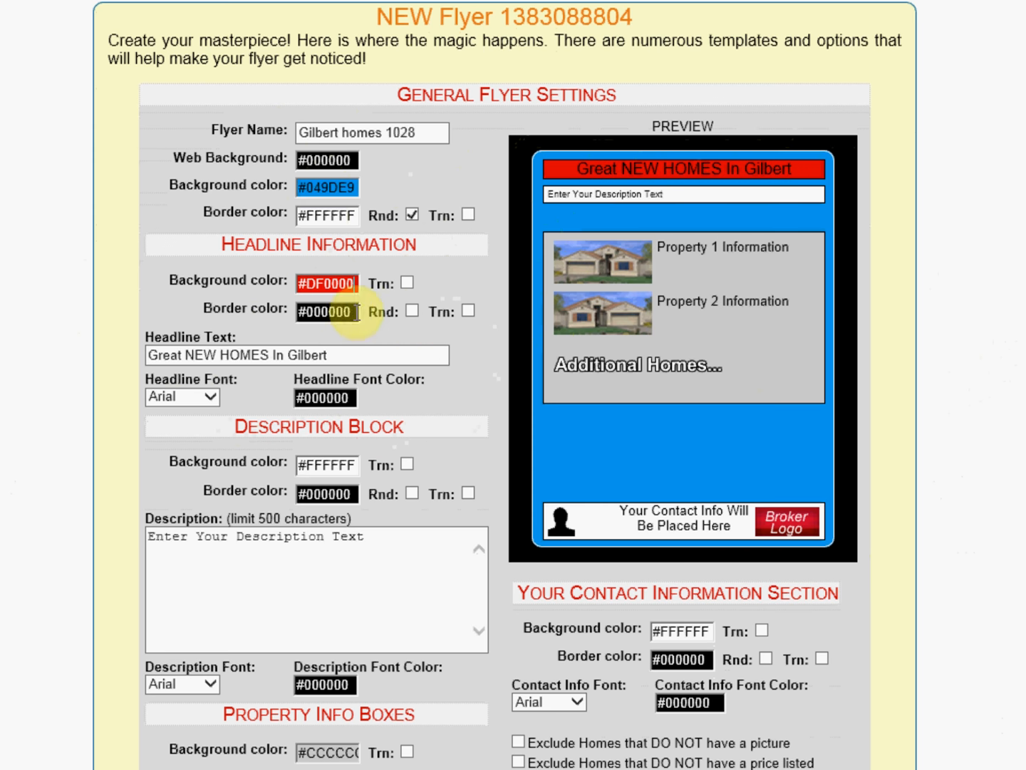
# Step: Set the headline border color to white #FFFFFF and turn on its rounded corners
pyautogui.click(327, 311)
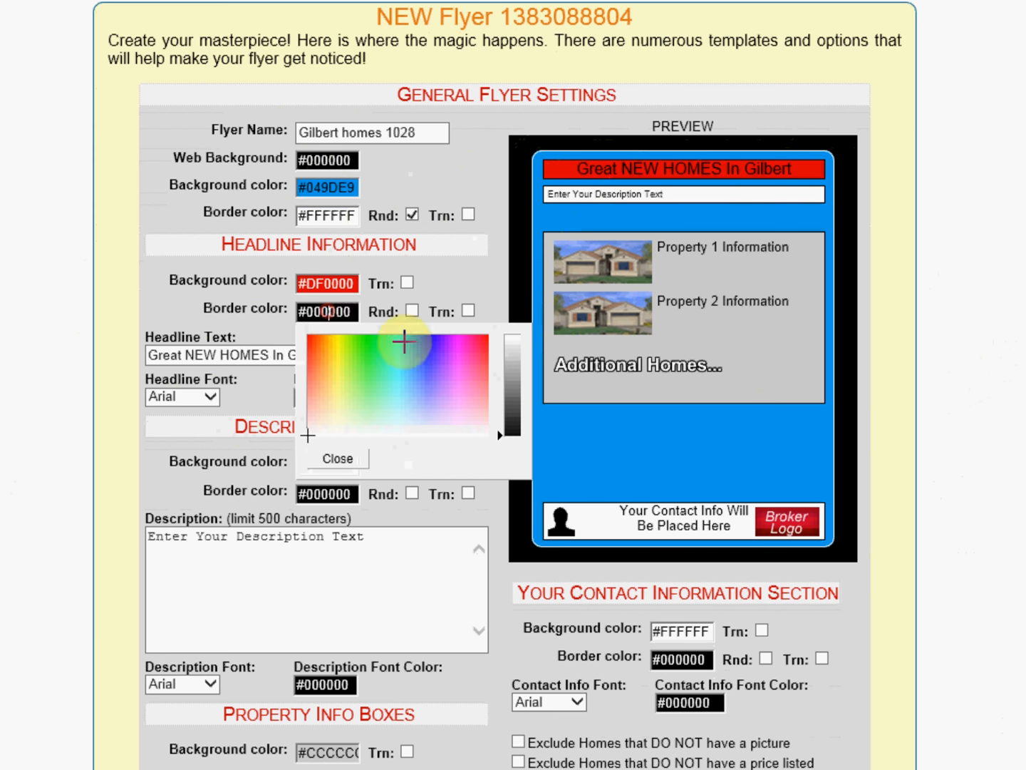
pyautogui.click(444, 435)
pyautogui.click(337, 459)
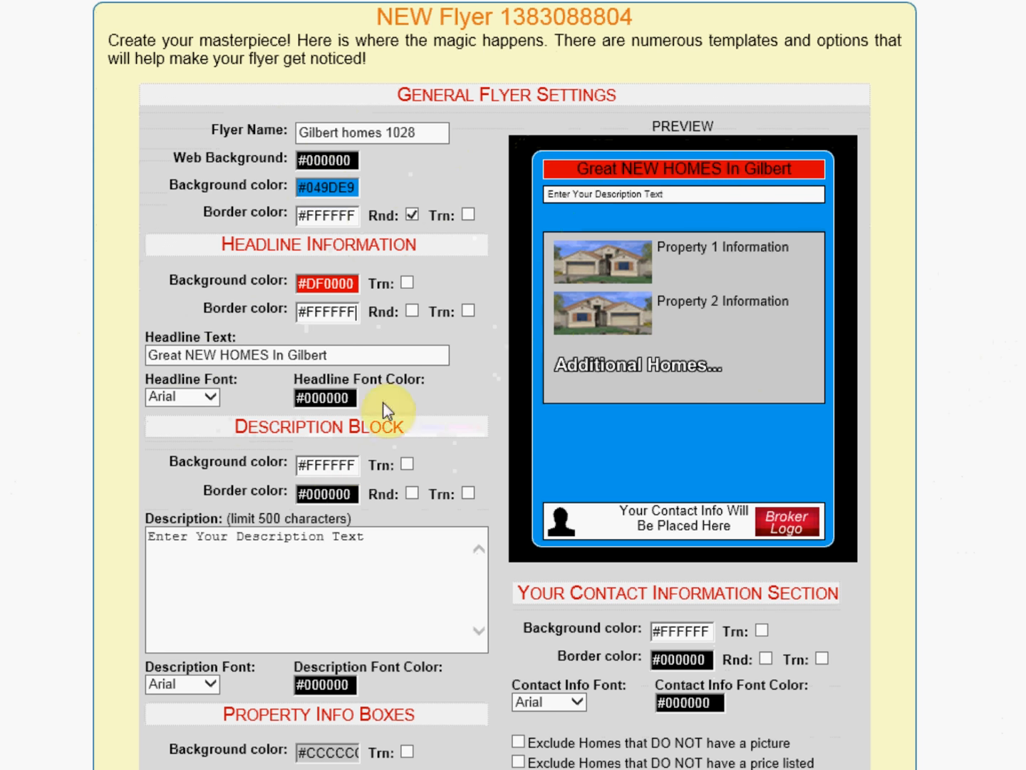
pyautogui.click(412, 311)
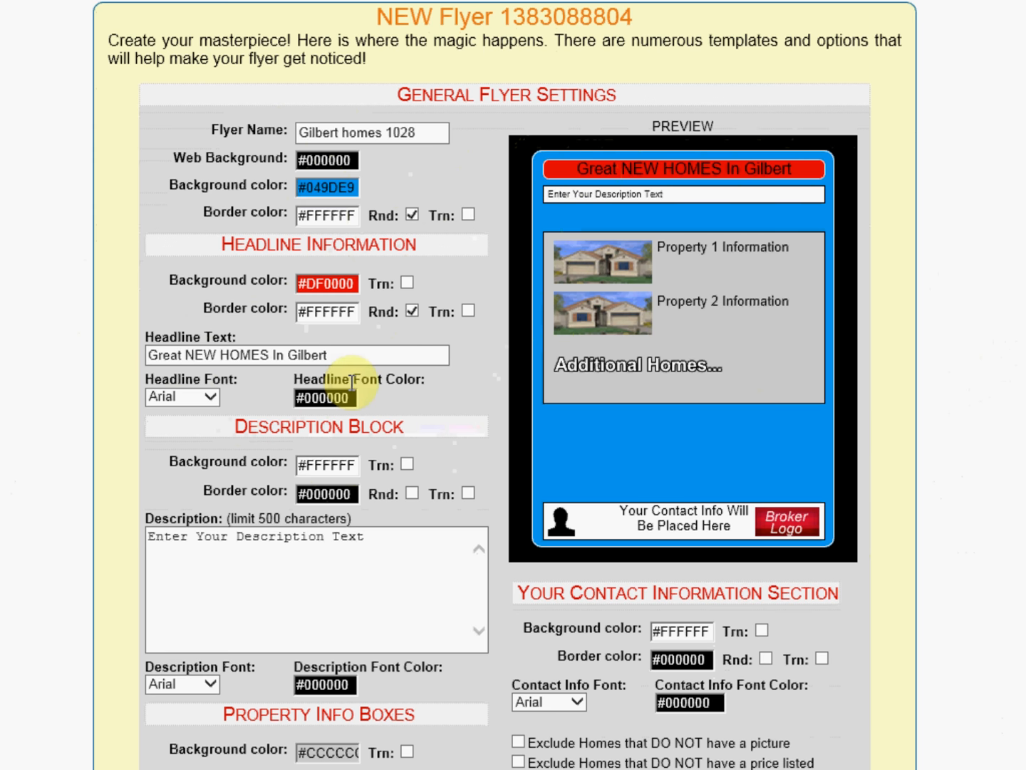
# Step: Set the headline font color to white #FFFFFF
pyautogui.click(326, 400)
pyautogui.click(406, 532)
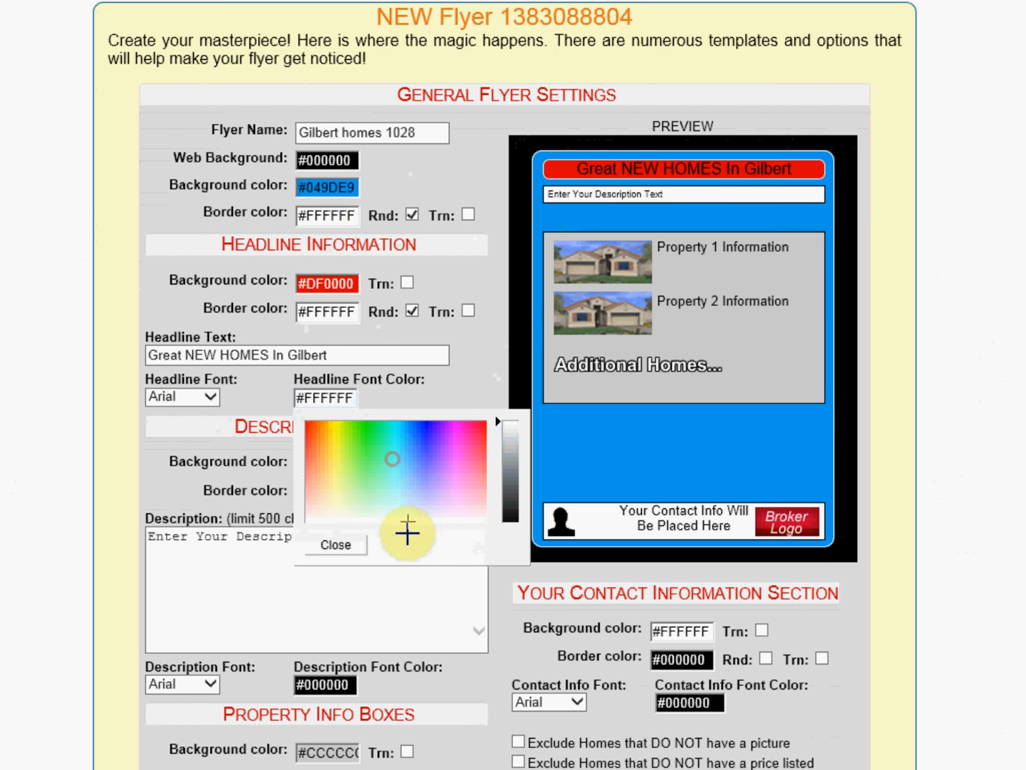
pyautogui.click(341, 550)
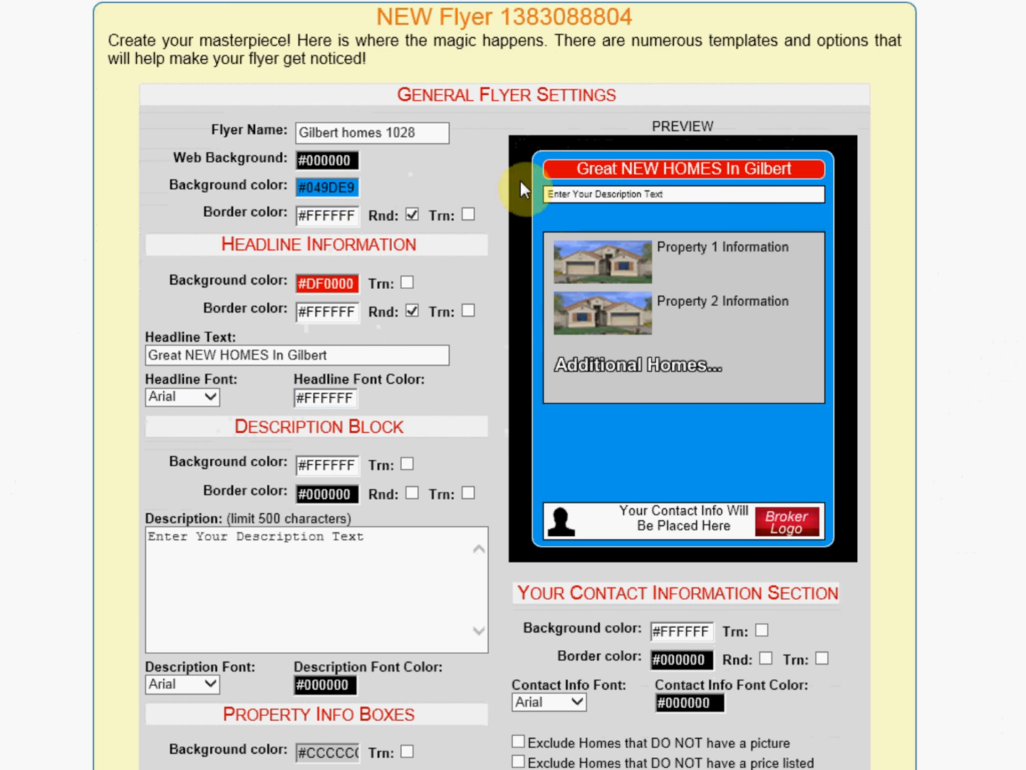
pyautogui.click(588, 191)
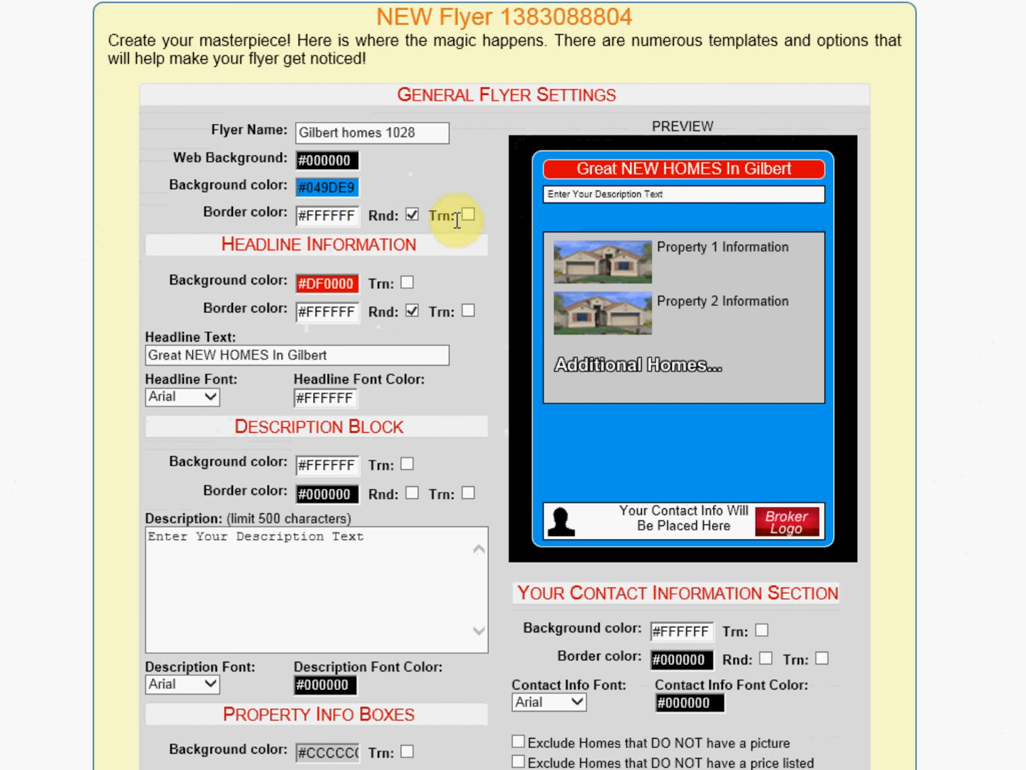
# Step: Set the headline font to Verdana
pyautogui.click(210, 399)
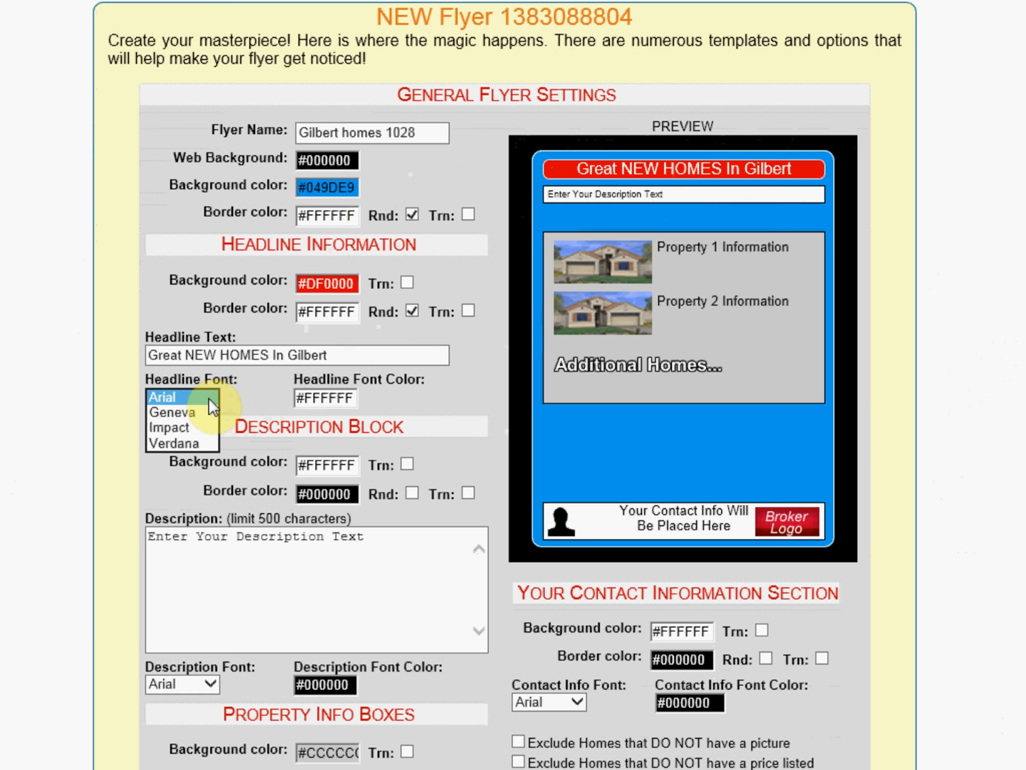
pyautogui.click(183, 429)
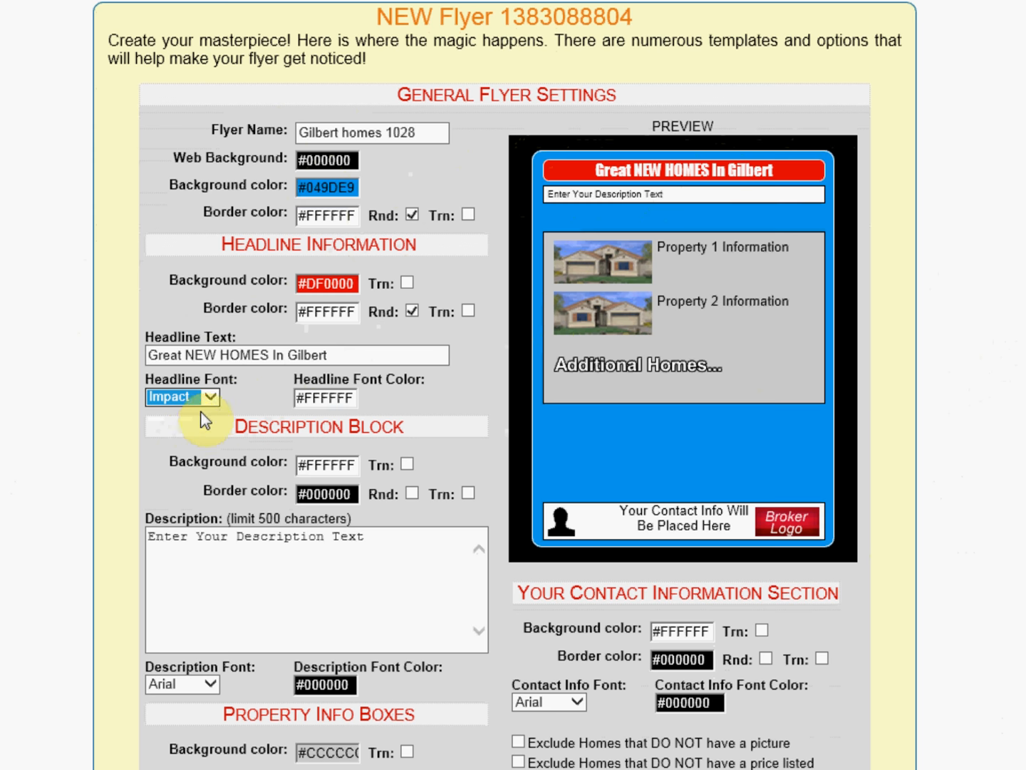
pyautogui.click(212, 399)
pyautogui.click(195, 414)
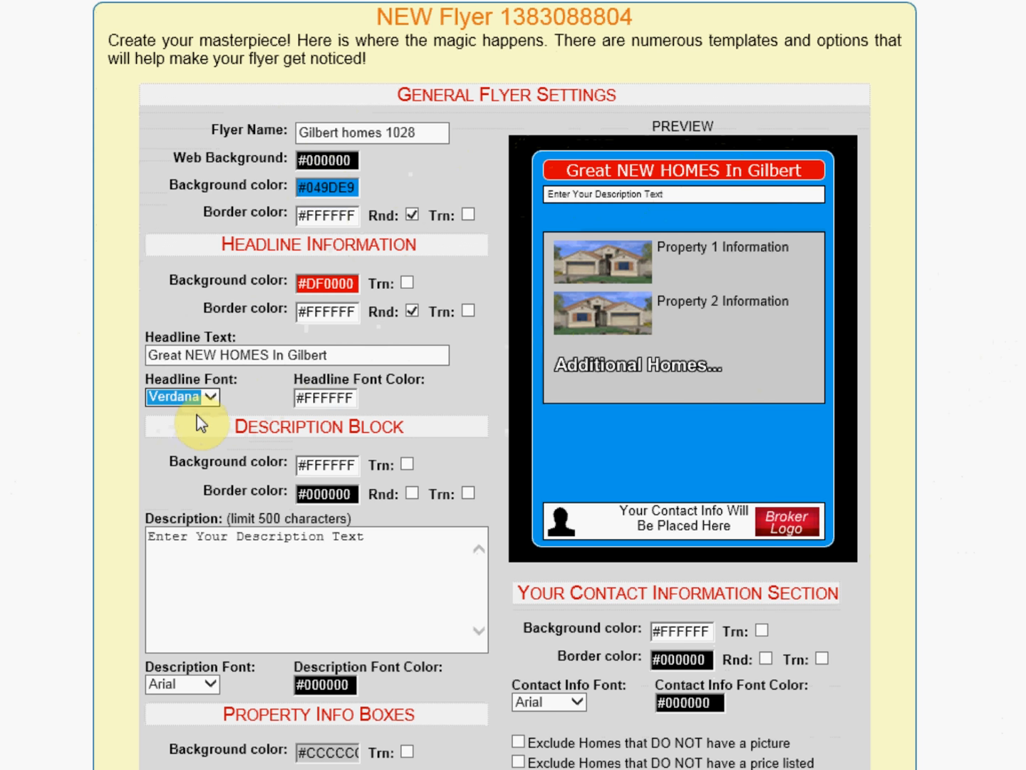
# Step: Change the headline font to Impact
pyautogui.click(207, 398)
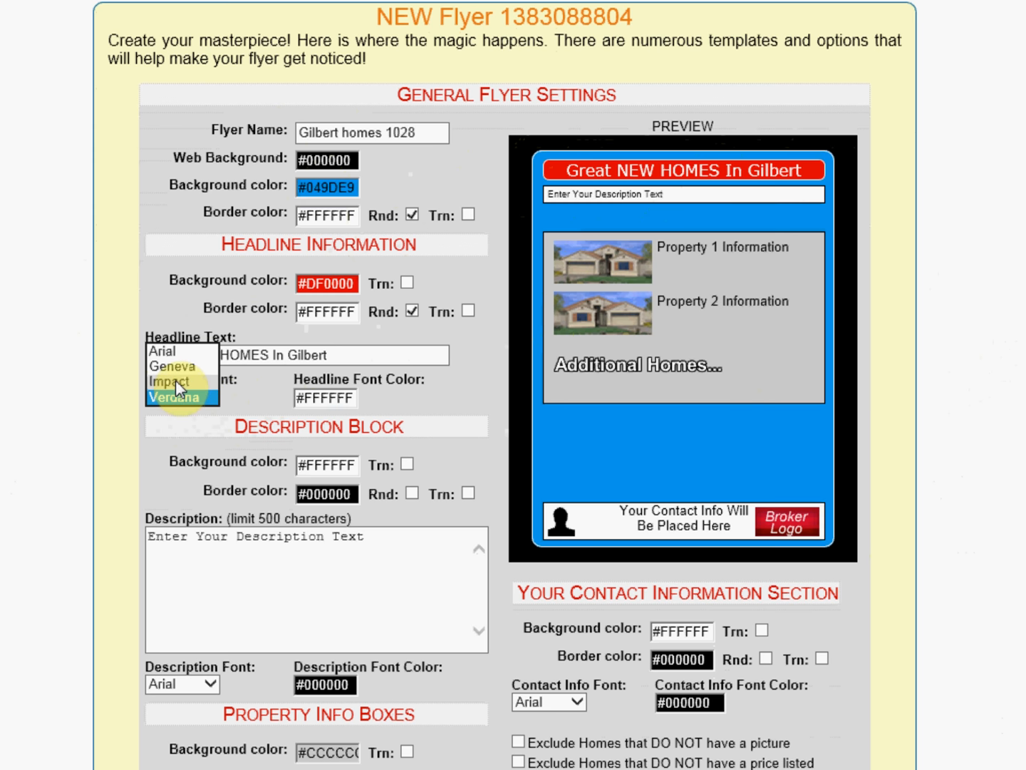
pyautogui.click(175, 391)
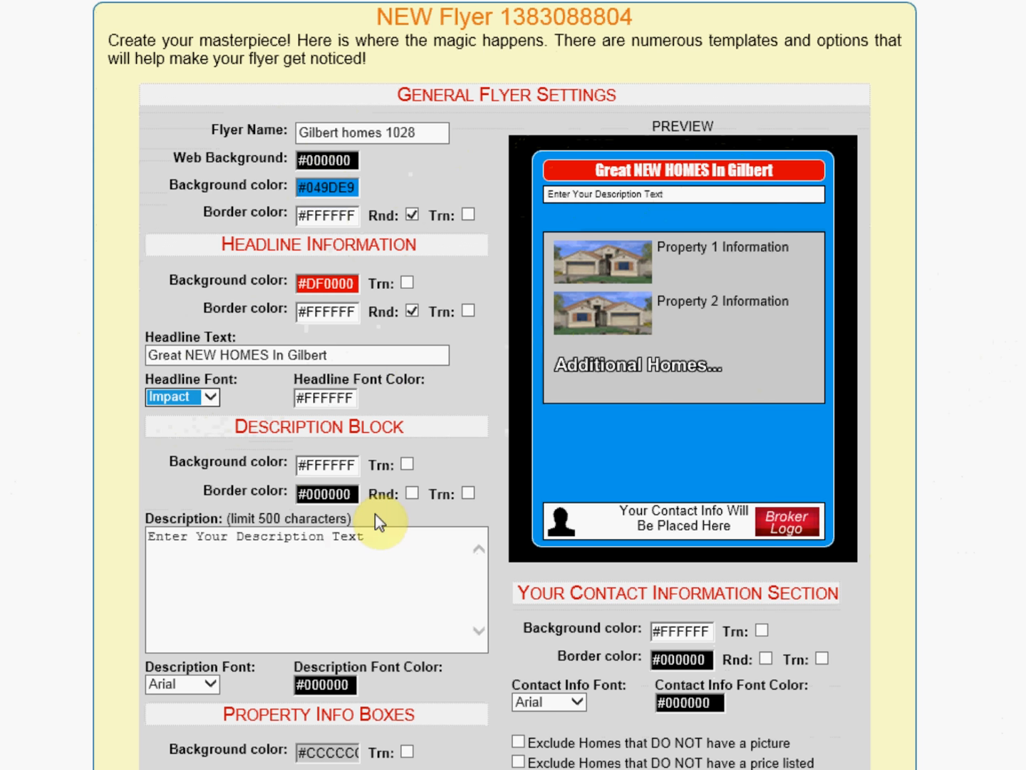
# Step: Replace the description text with "I took a look at these homes over the weekend and you won't believe the upgrades and energy saving features that are available."
pyautogui.click(372, 536)
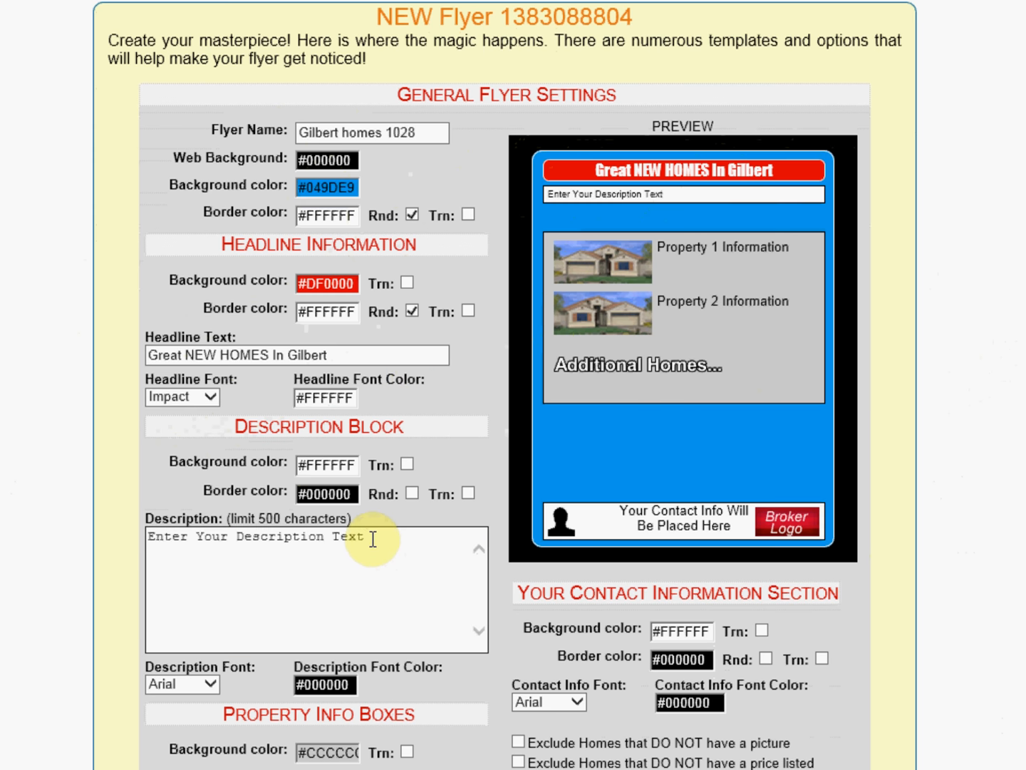
pyautogui.moveTo(372, 536); pyautogui.dragTo(148, 536)
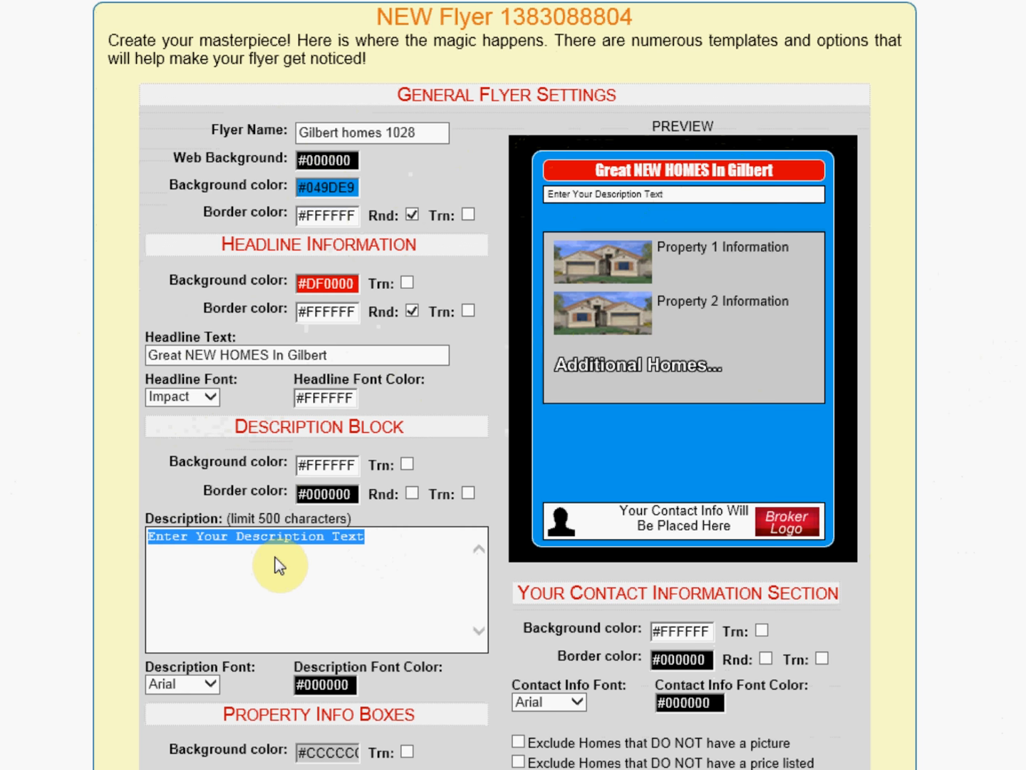
pyautogui.write('I to')
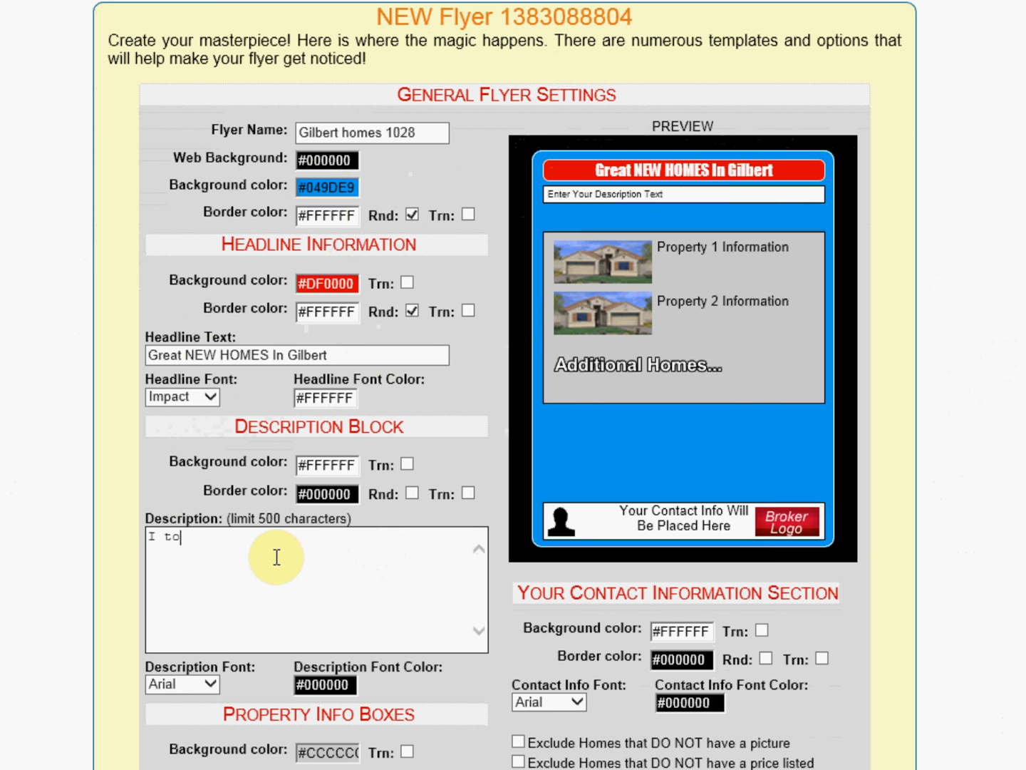
pyautogui.write('kk a look at these')
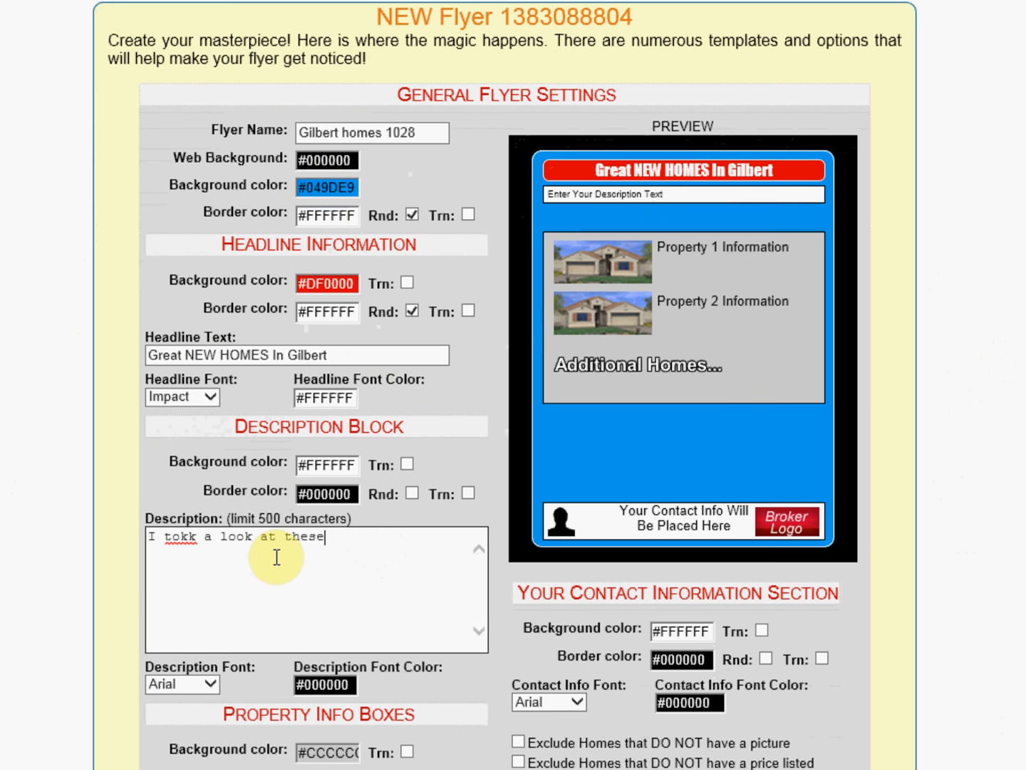
pyautogui.moveTo(179, 540); pyautogui.dragTo(187, 540)
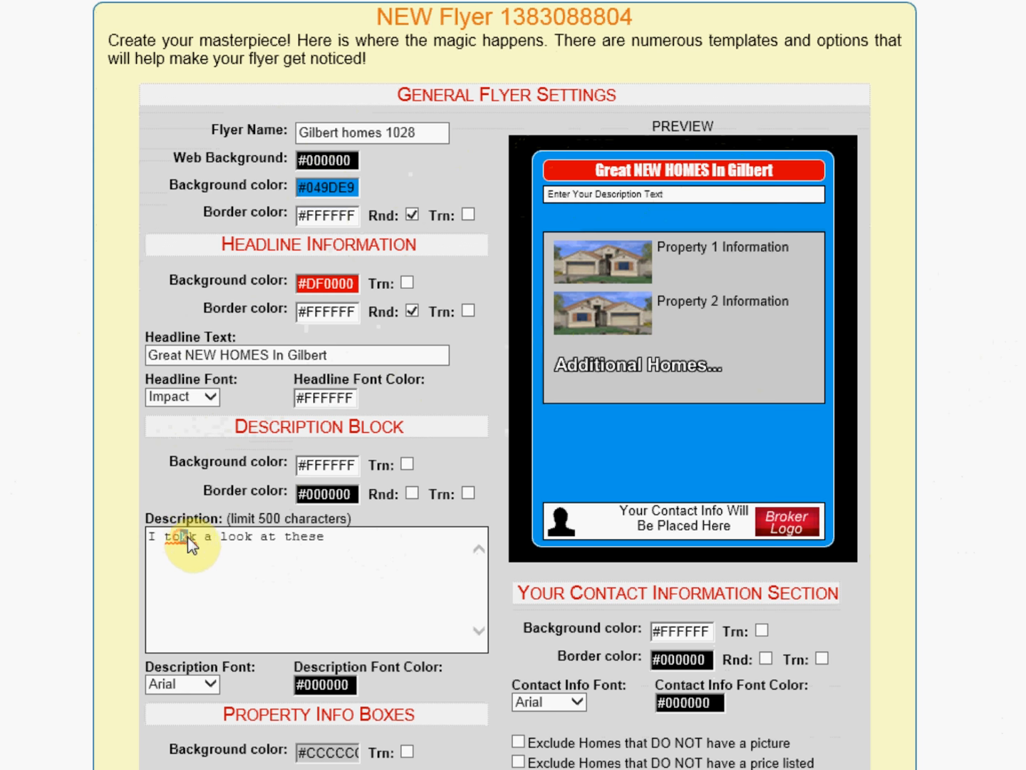
pyautogui.write('o')
pyautogui.click(335, 536)
pyautogui.write('homes over the ')
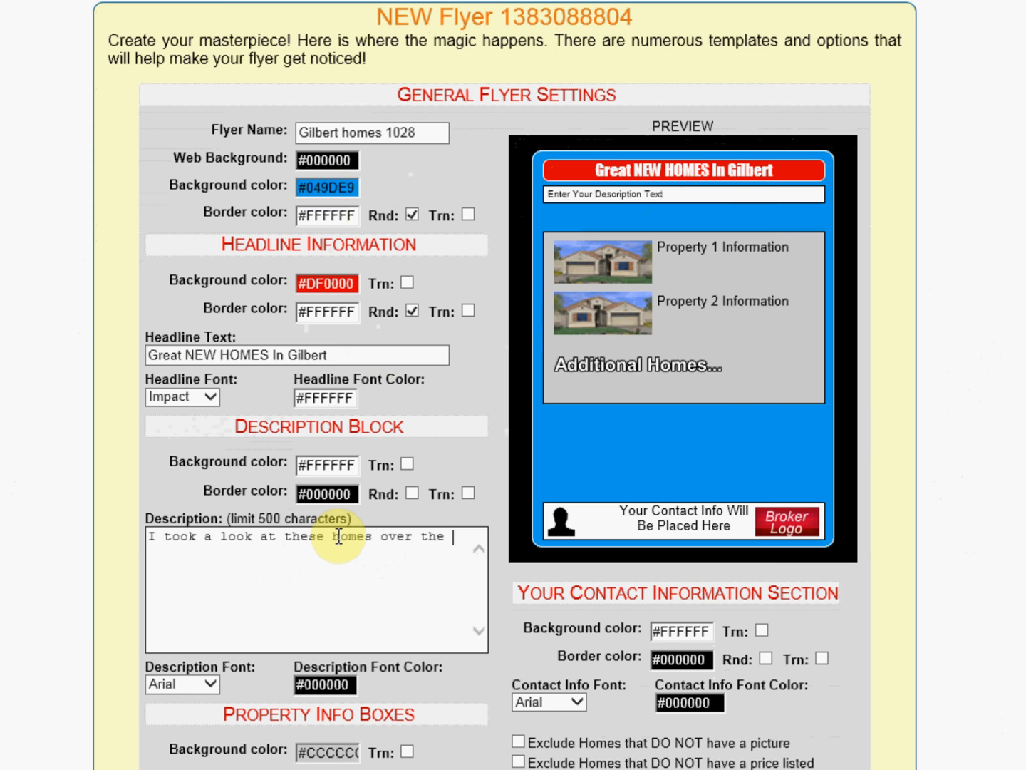
pyautogui.write('weekend and you')
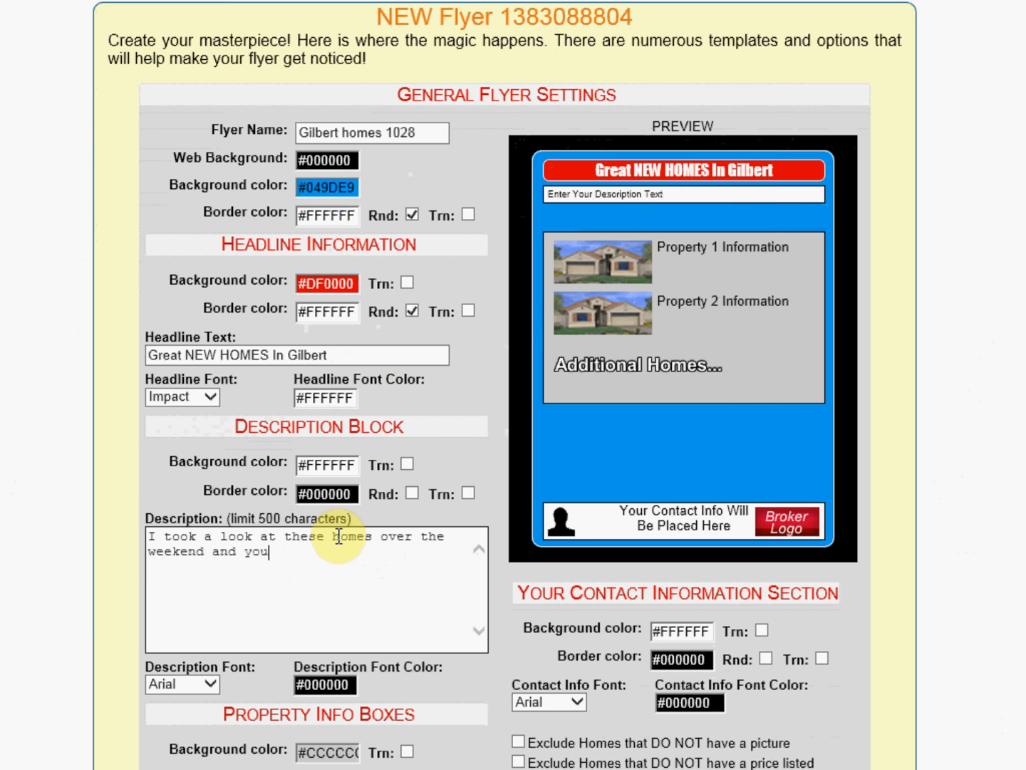
pyautogui.write(" won't believe the upgrades and e")
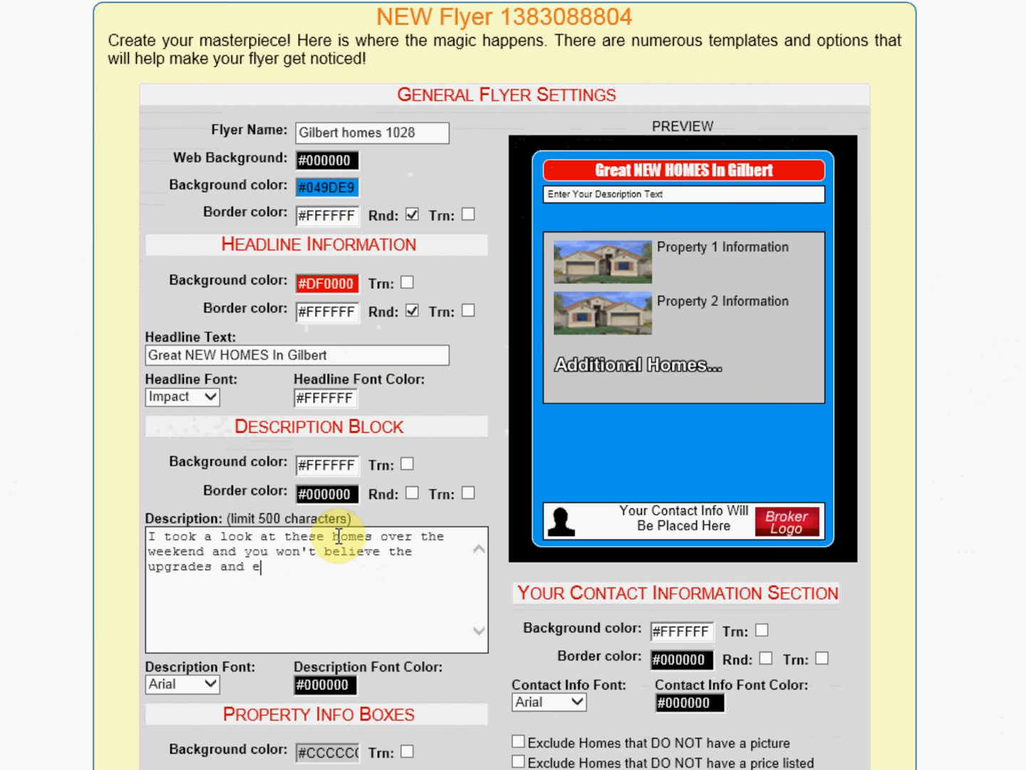
pyautogui.write('nergy saving features that a')
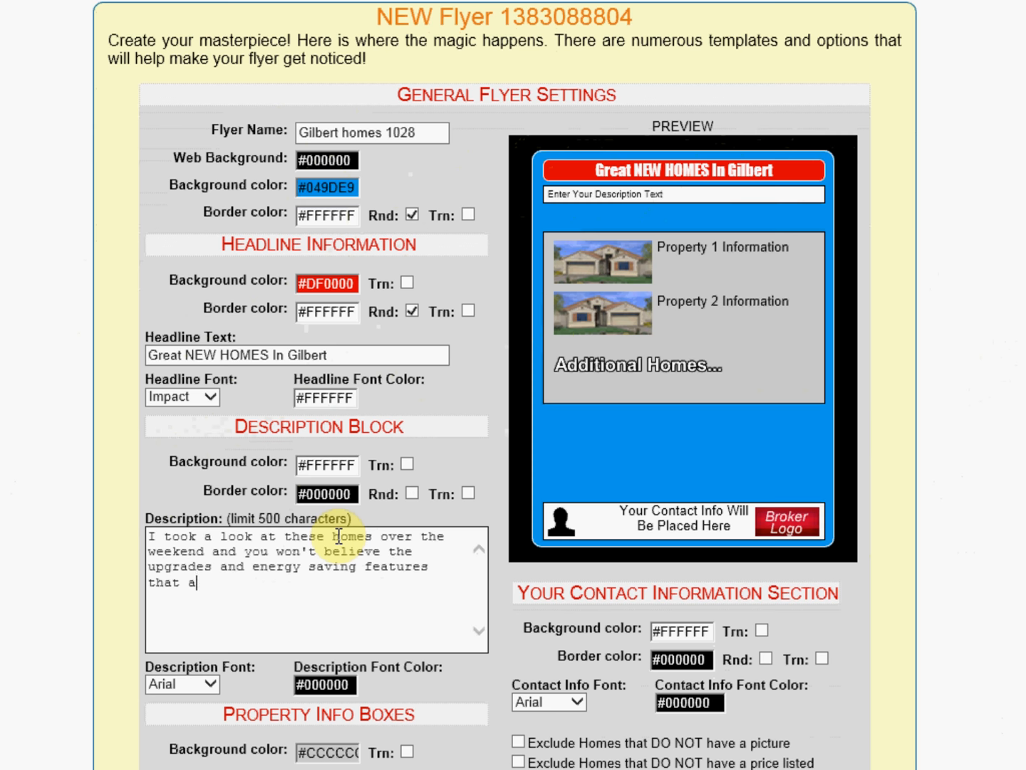
pyautogui.write('re avilan')
pyautogui.write('ble.')
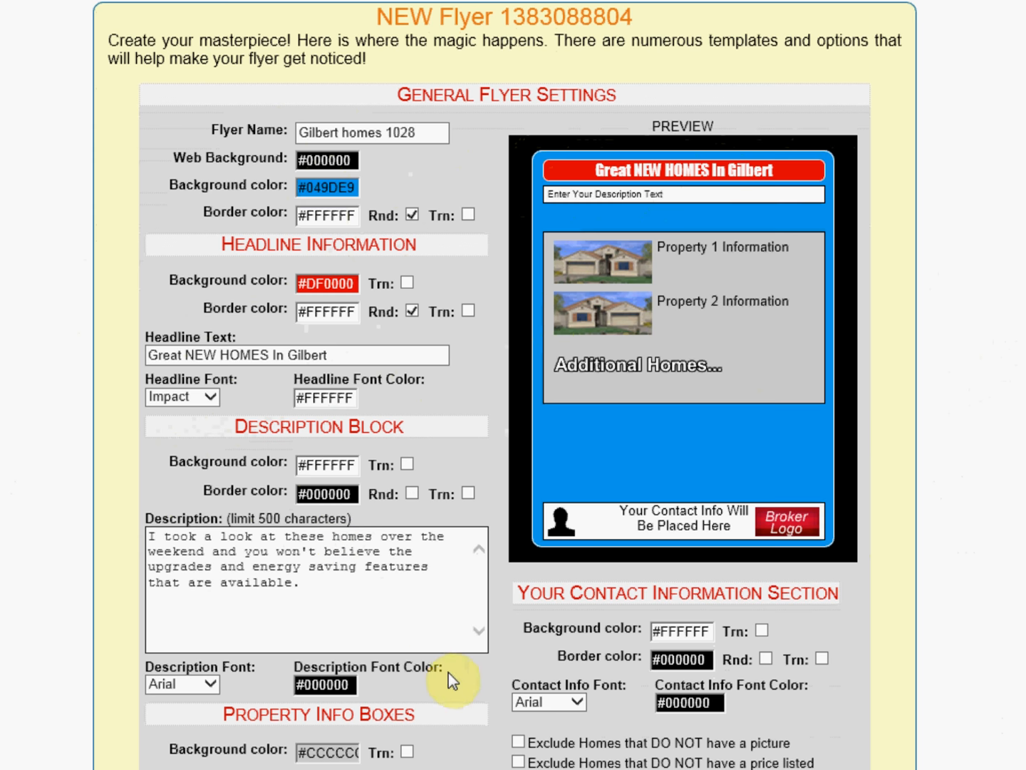
pyautogui.click(477, 673)
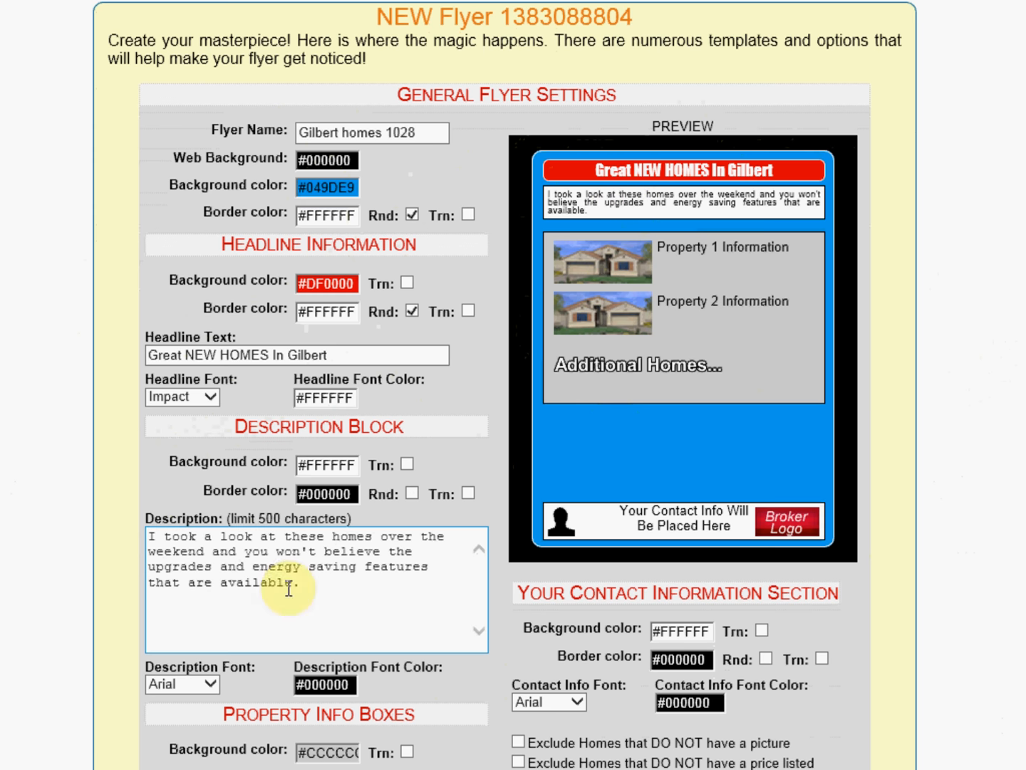
# Step: Set the description block background color to blue #0070BB using the color picker
pyautogui.click(348, 457)
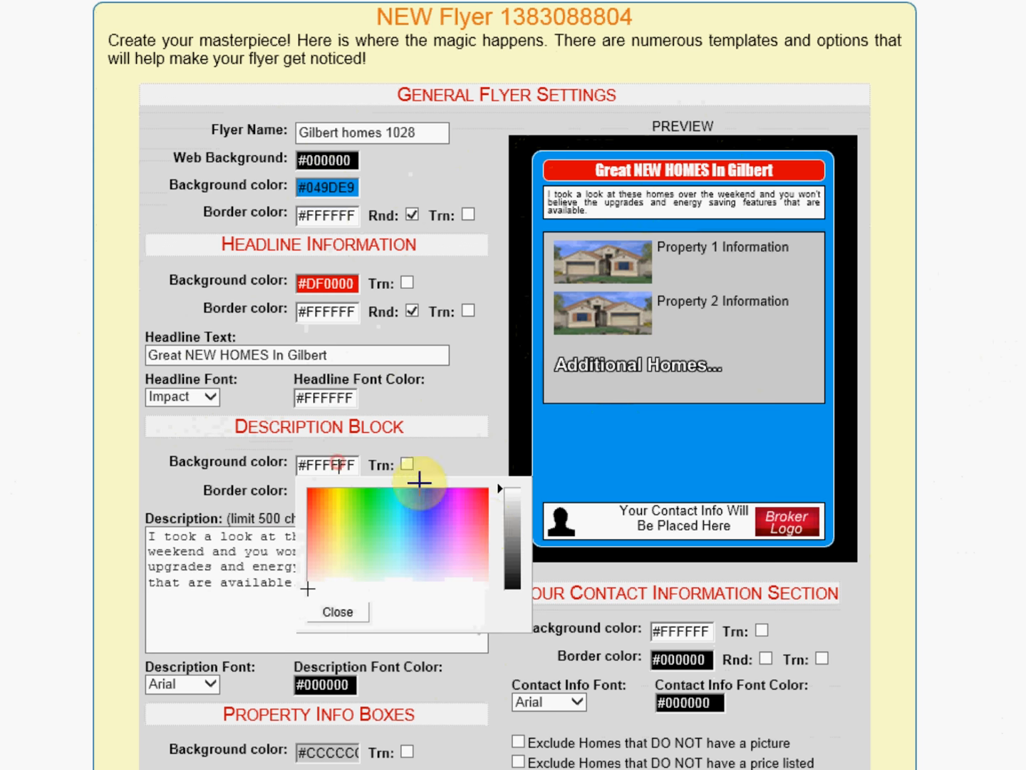
pyautogui.moveTo(435, 500); pyautogui.dragTo(410, 487)
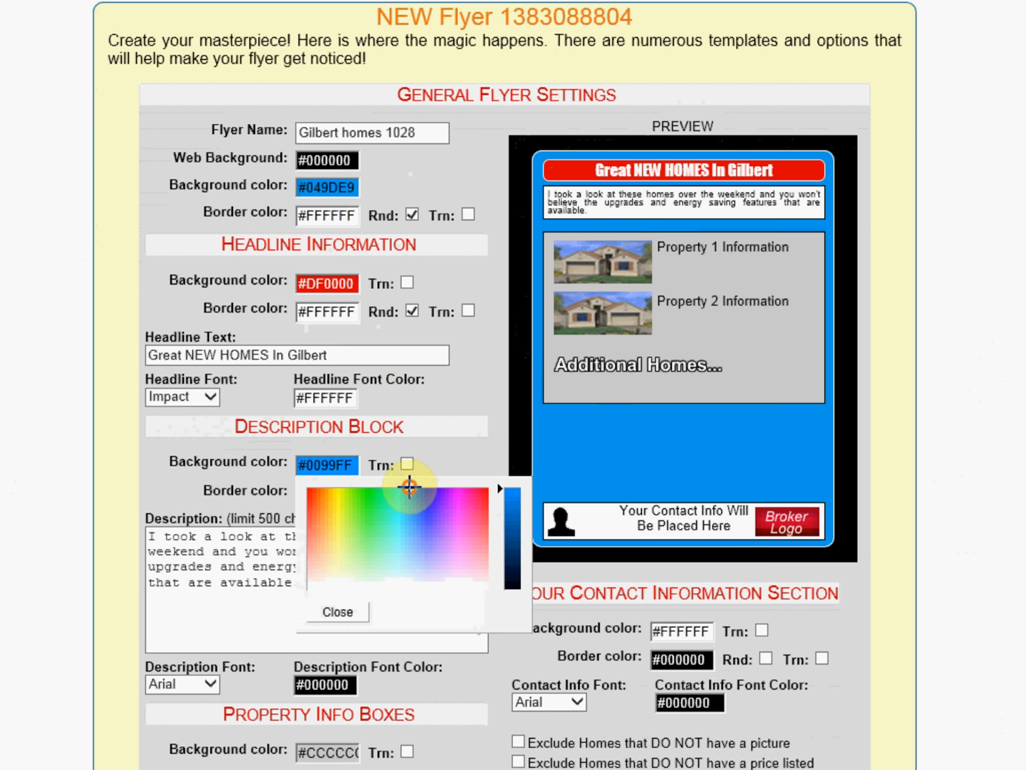
pyautogui.click(513, 523)
pyautogui.moveTo(513, 523); pyautogui.dragTo(513, 525)
pyautogui.click(356, 612)
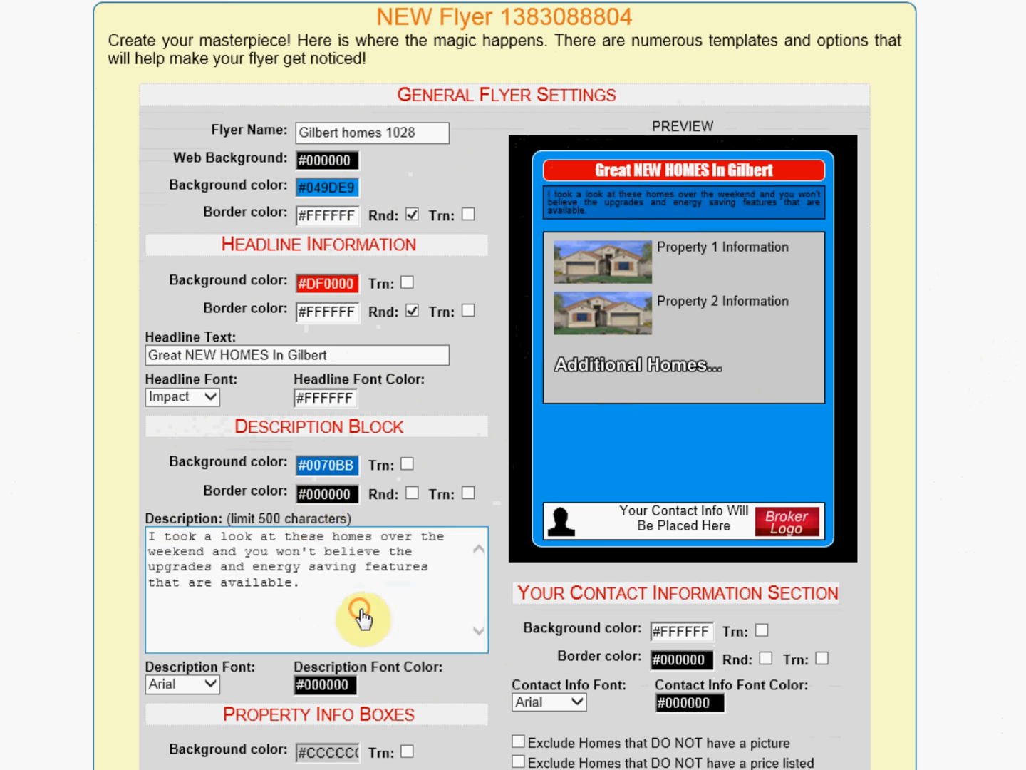
# Step: Set the description block border color to white #FFFFFF and turn on its rounded corners
pyautogui.click(321, 493)
pyautogui.click(415, 617)
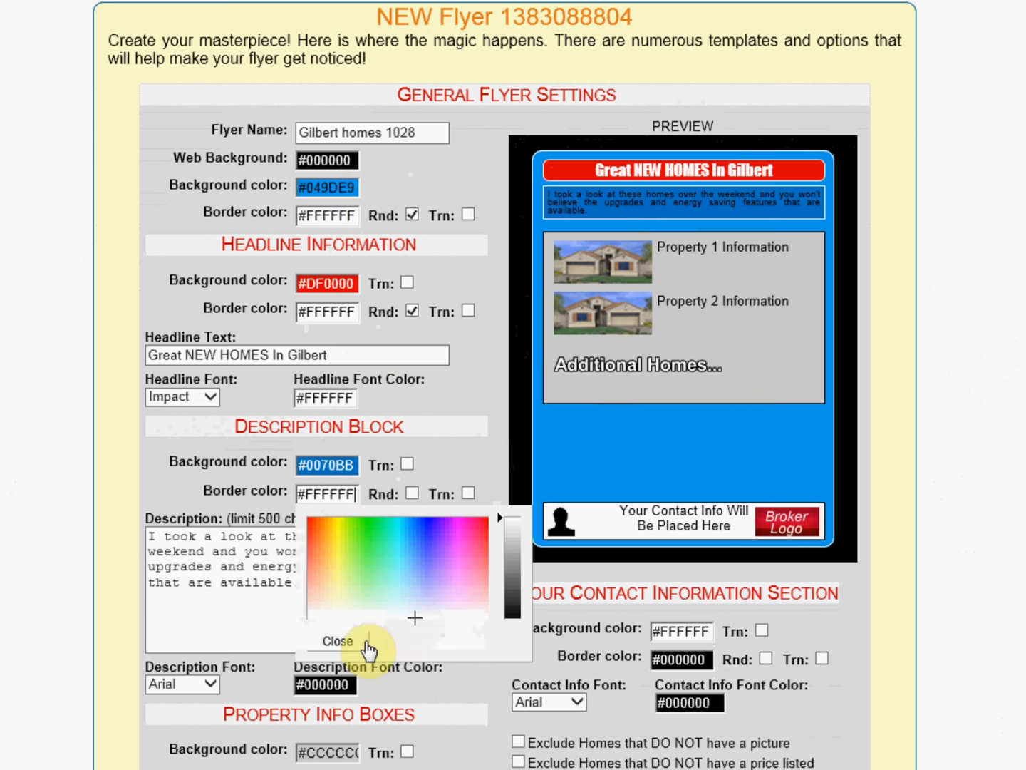
pyautogui.click(368, 646)
pyautogui.click(412, 493)
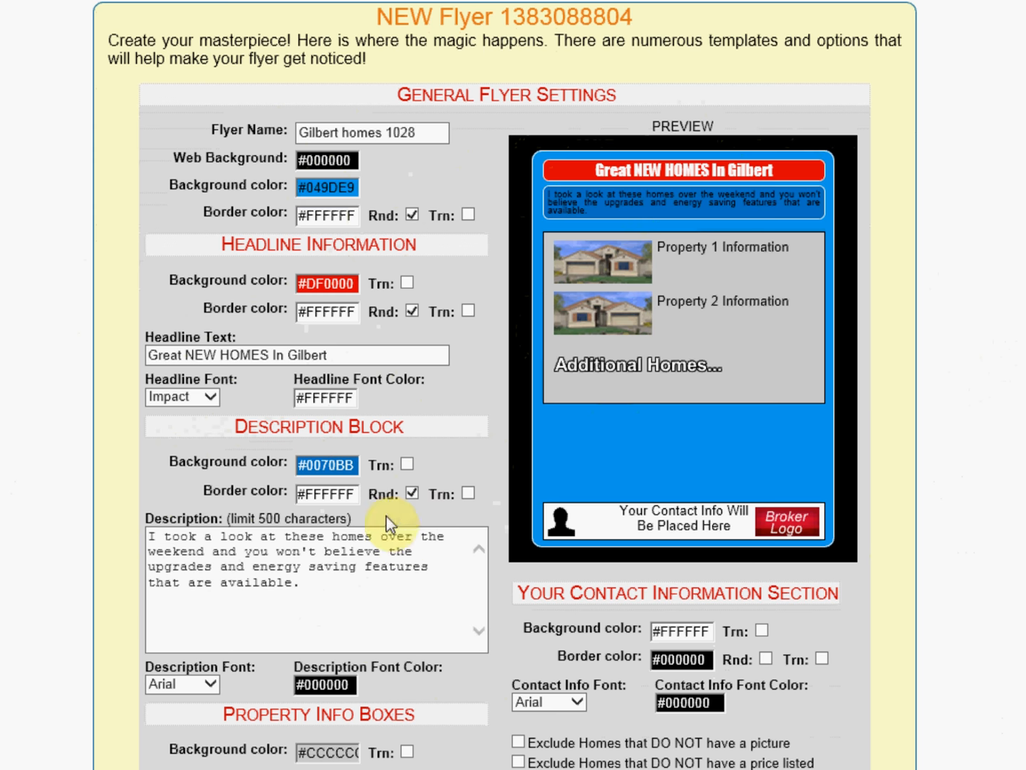
# Step: Set the description font to Verdana and the description font color to white #FFFFFF
pyautogui.click(211, 685)
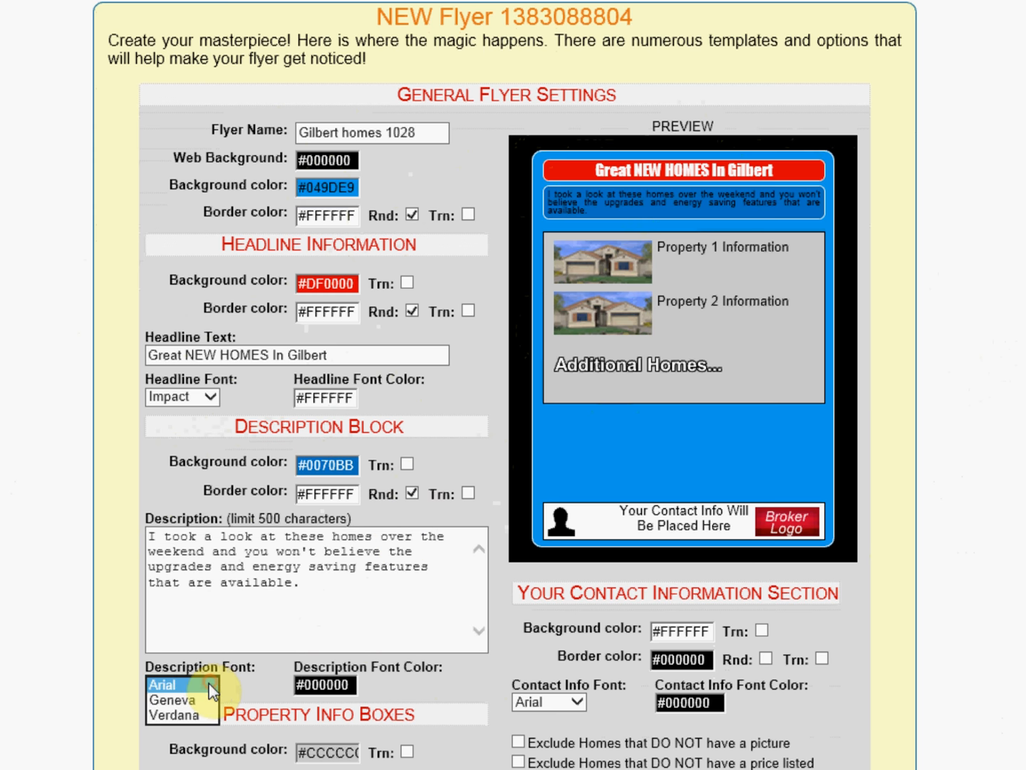
pyautogui.click(184, 716)
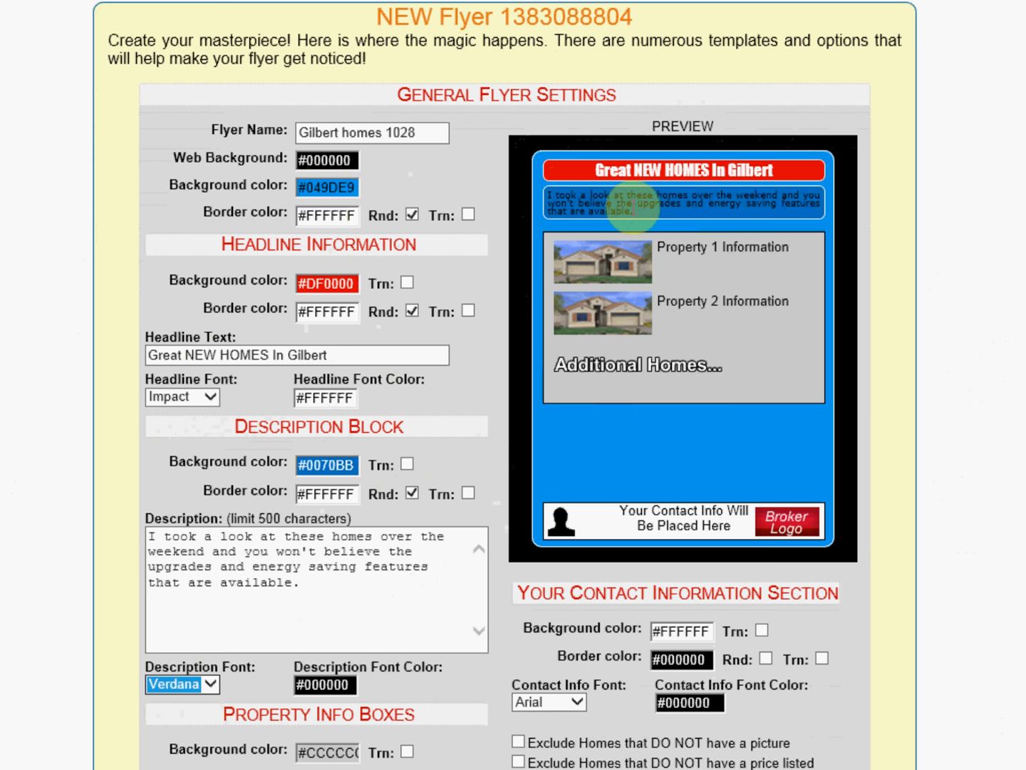
pyautogui.click(330, 684)
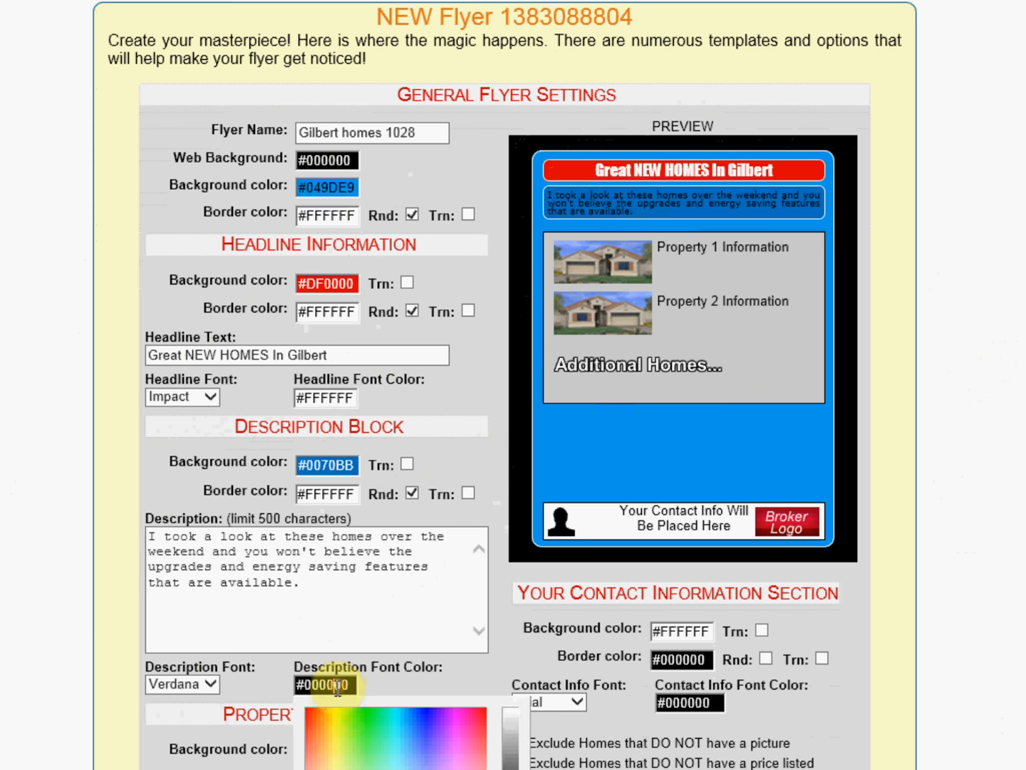
pyautogui.click(391, 764)
pyautogui.click(412, 769)
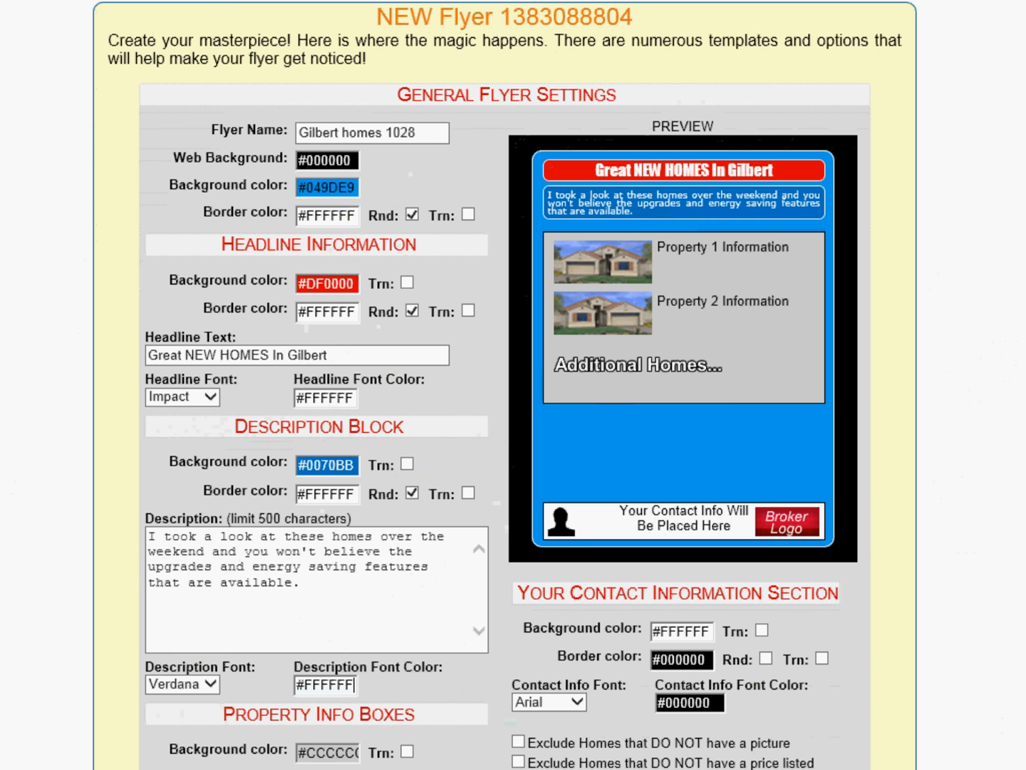
# Step: Set the property info boxes background color to white #FFFFFF and turn on rounded border corners
pyautogui.scroll(-2, 837, 631)
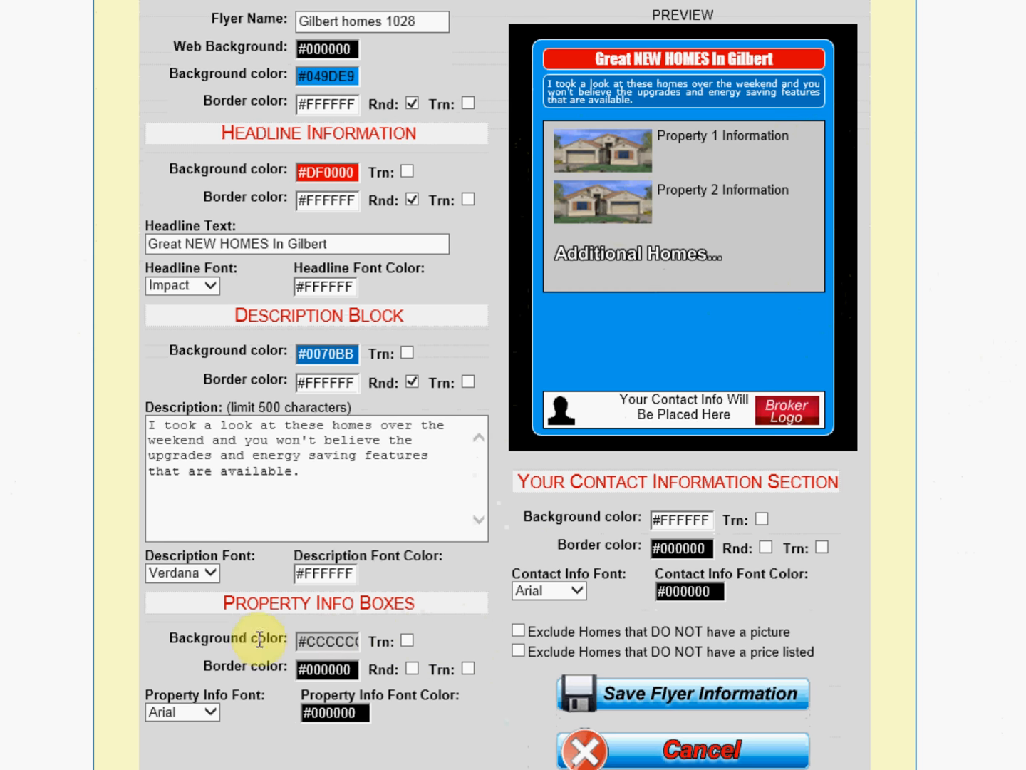
pyautogui.click(335, 641)
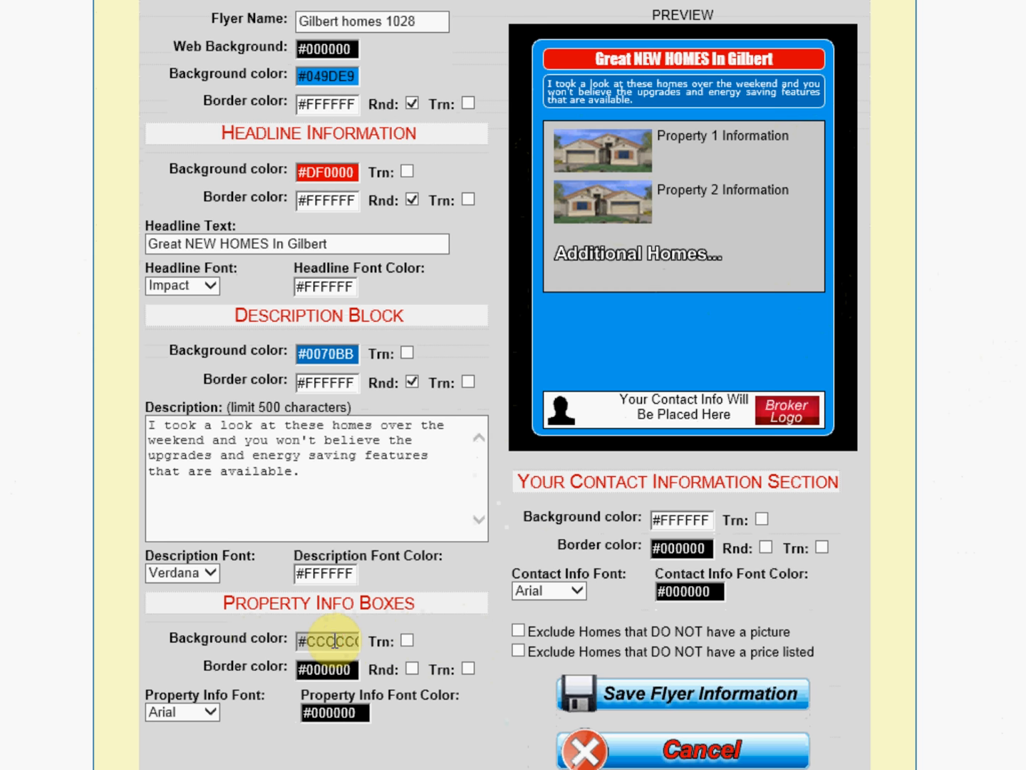
pyautogui.moveTo(505, 689); pyautogui.dragTo(504, 666)
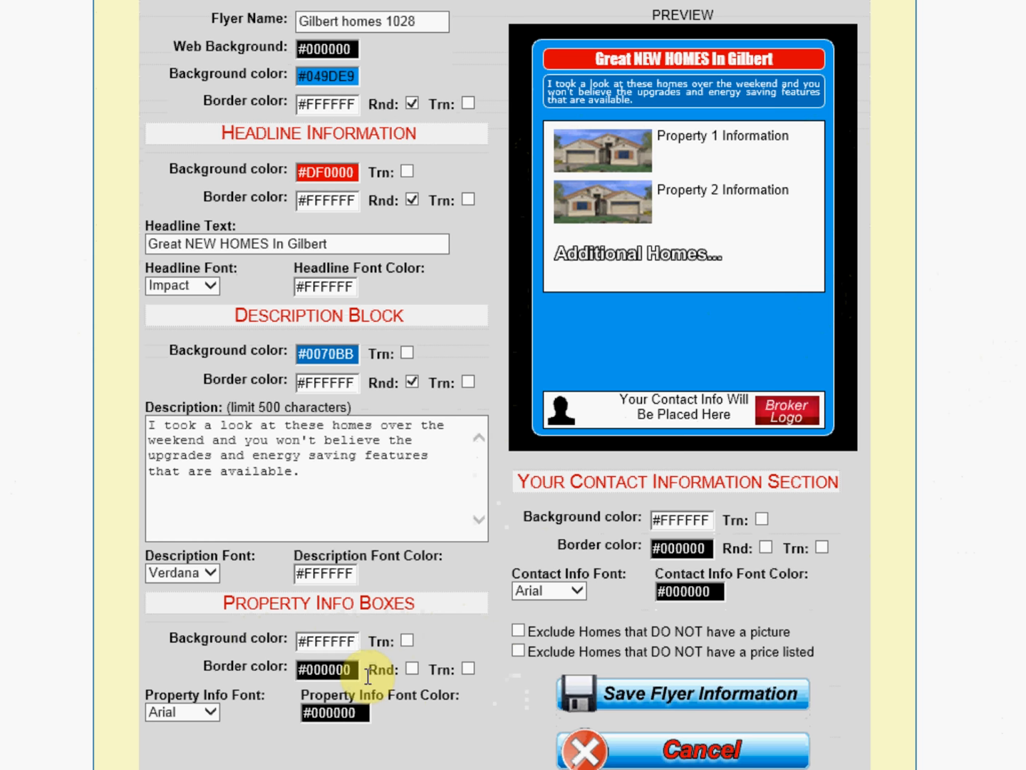
pyautogui.click(413, 668)
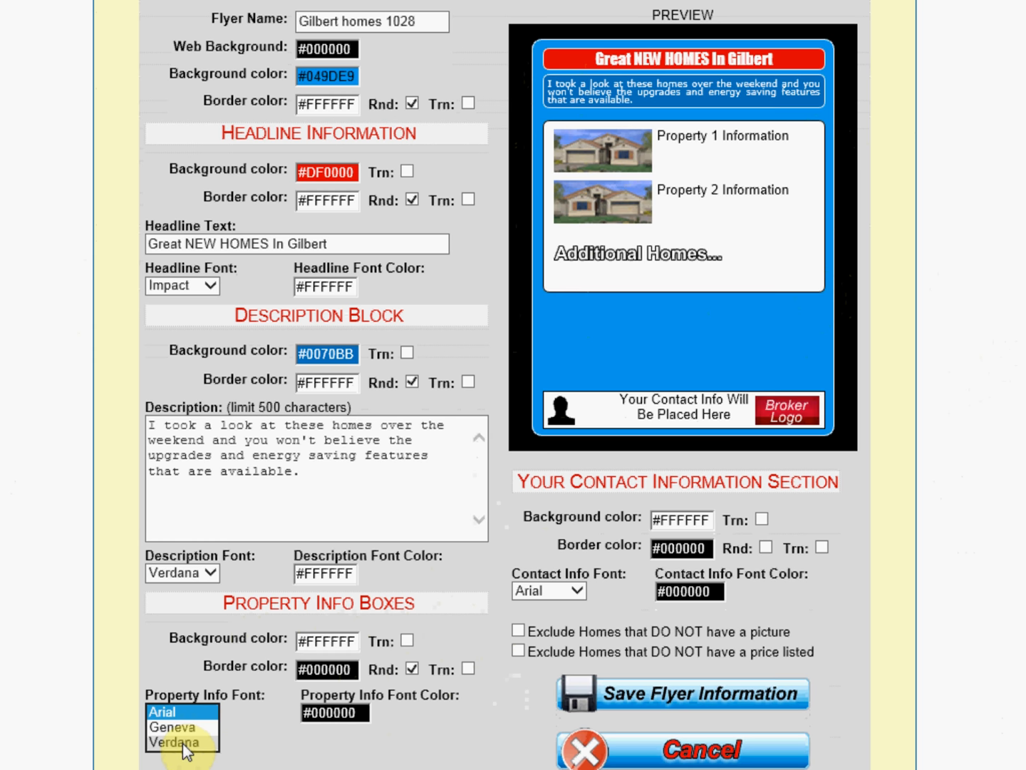
# Step: Set the property info font to Verdana and its font color to dark red #A10000
pyautogui.click(175, 741)
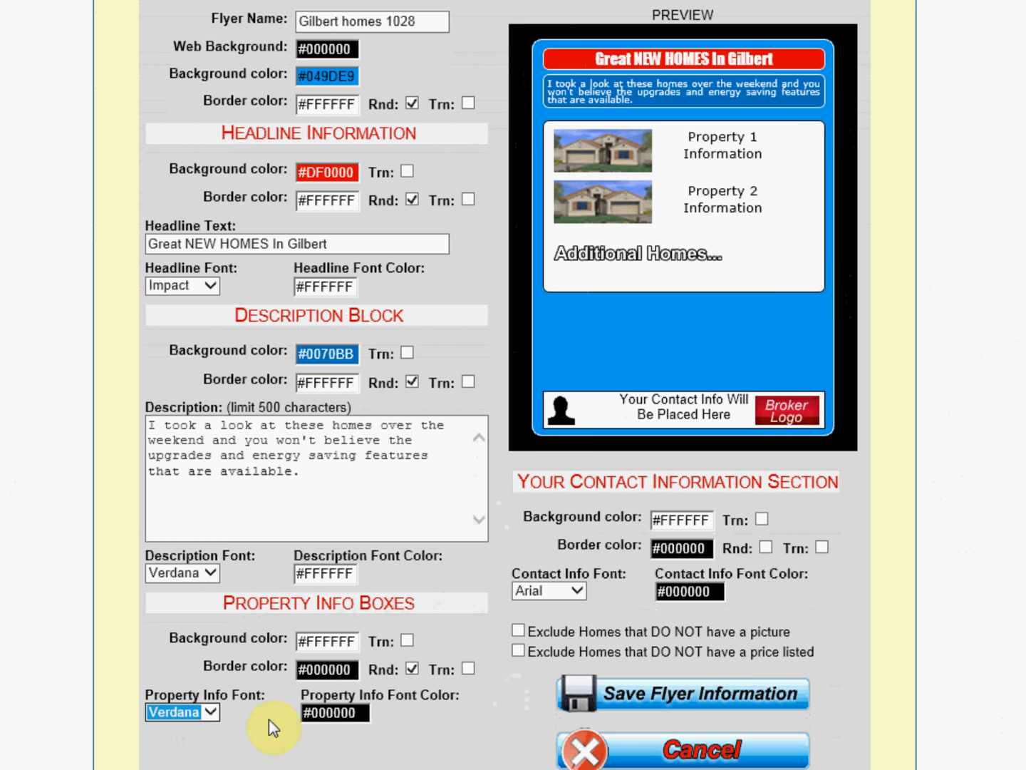
pyautogui.click(209, 712)
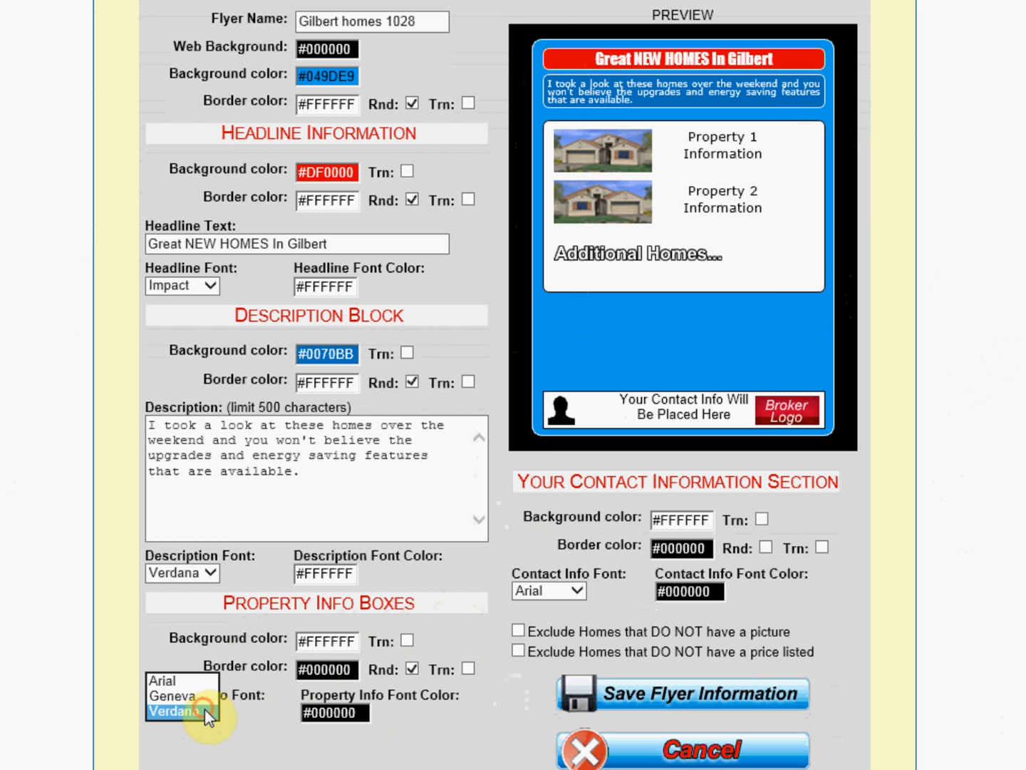
pyautogui.click(261, 715)
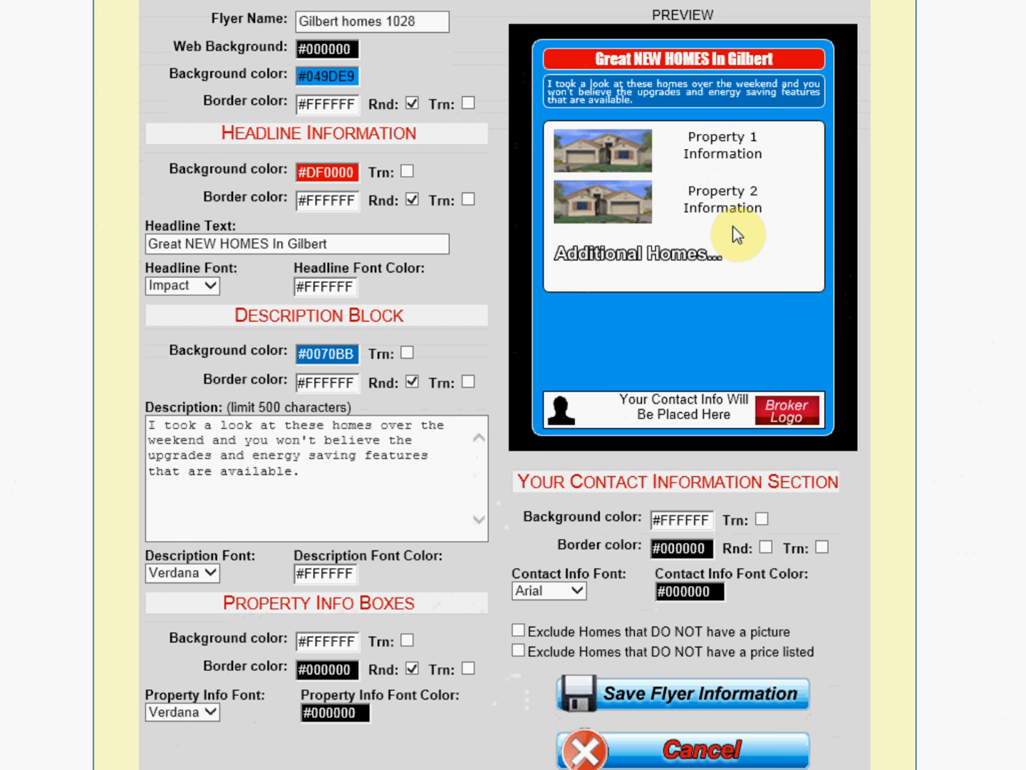
pyautogui.click(352, 713)
pyautogui.click(491, 745)
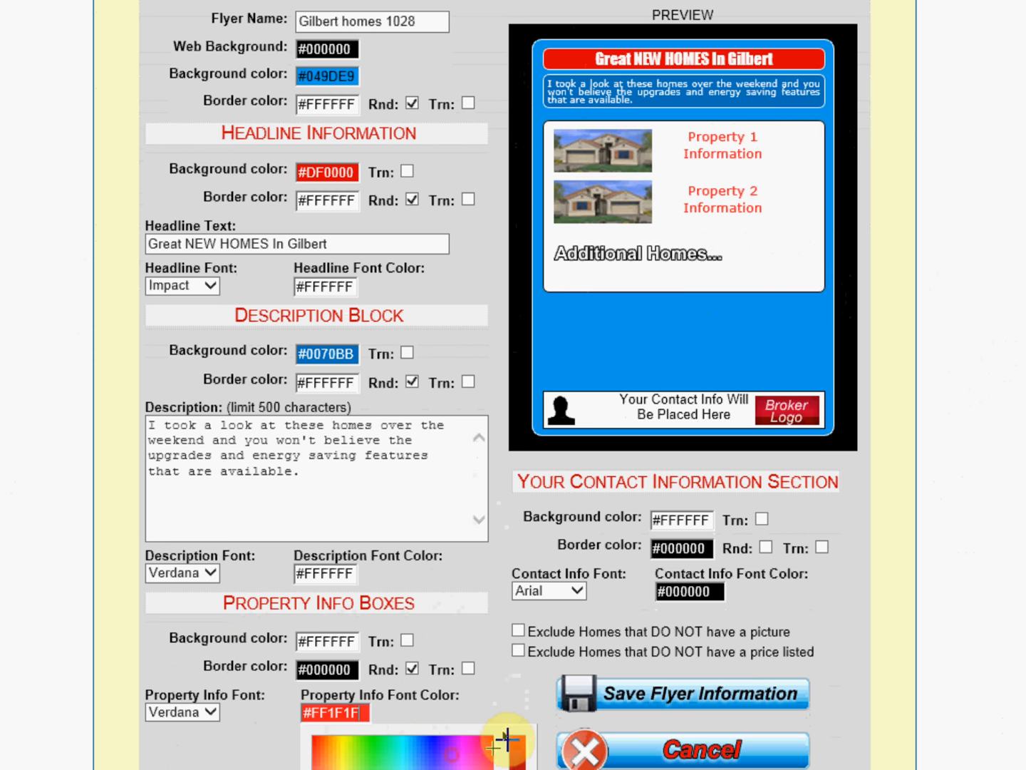
pyautogui.moveTo(485, 749)
pyautogui.mouseDown()
pyautogui.moveTo(493, 735)
pyautogui.moveTo(523, 768)
pyautogui.mouseUp()
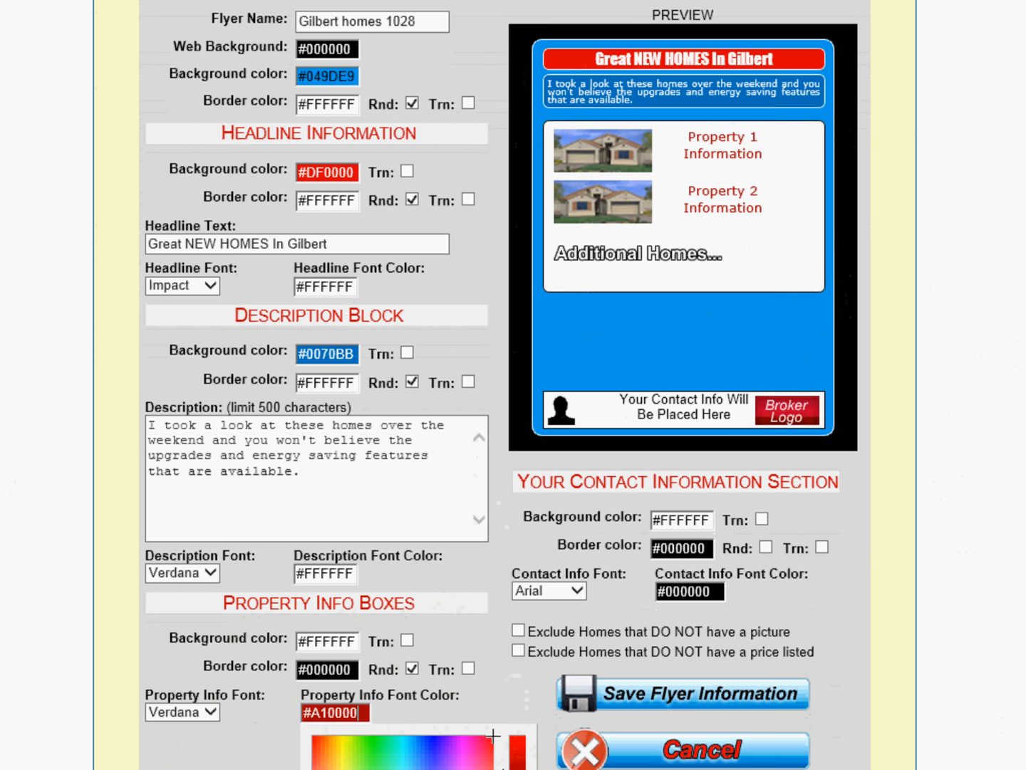
pyautogui.click(417, 768)
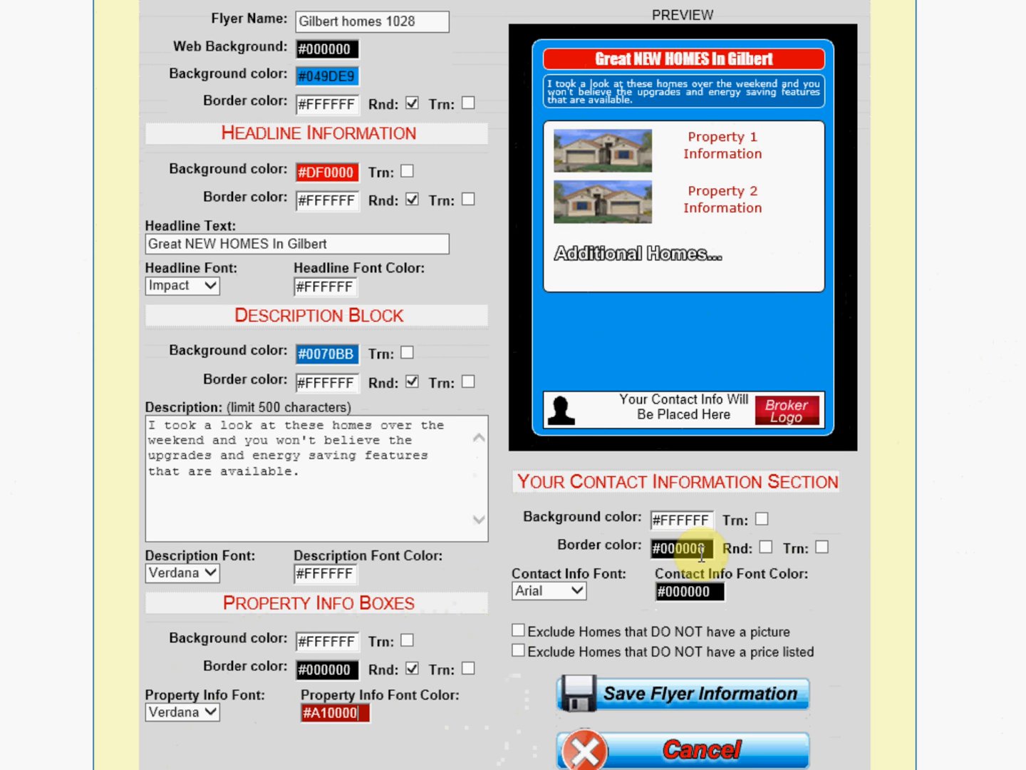
# Step: Set the contact information section background color to black #000000
pyautogui.click(677, 527)
pyautogui.click(817, 611)
pyautogui.moveTo(856, 544); pyautogui.dragTo(865, 649)
pyautogui.click(692, 667)
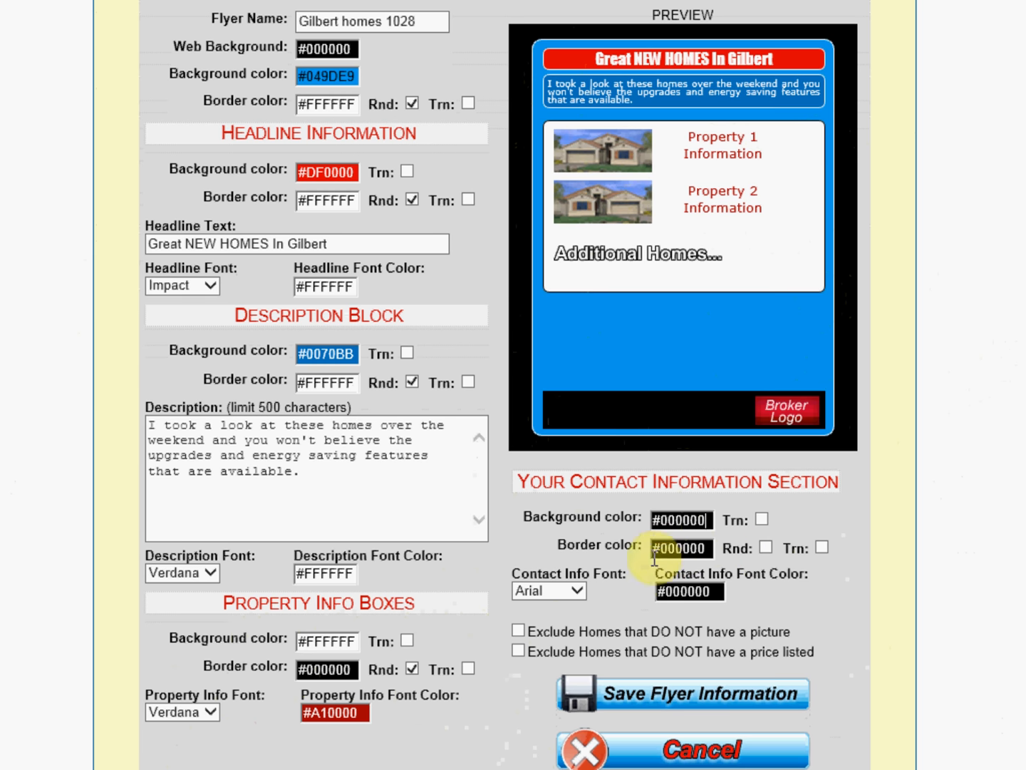
pyautogui.click(561, 593)
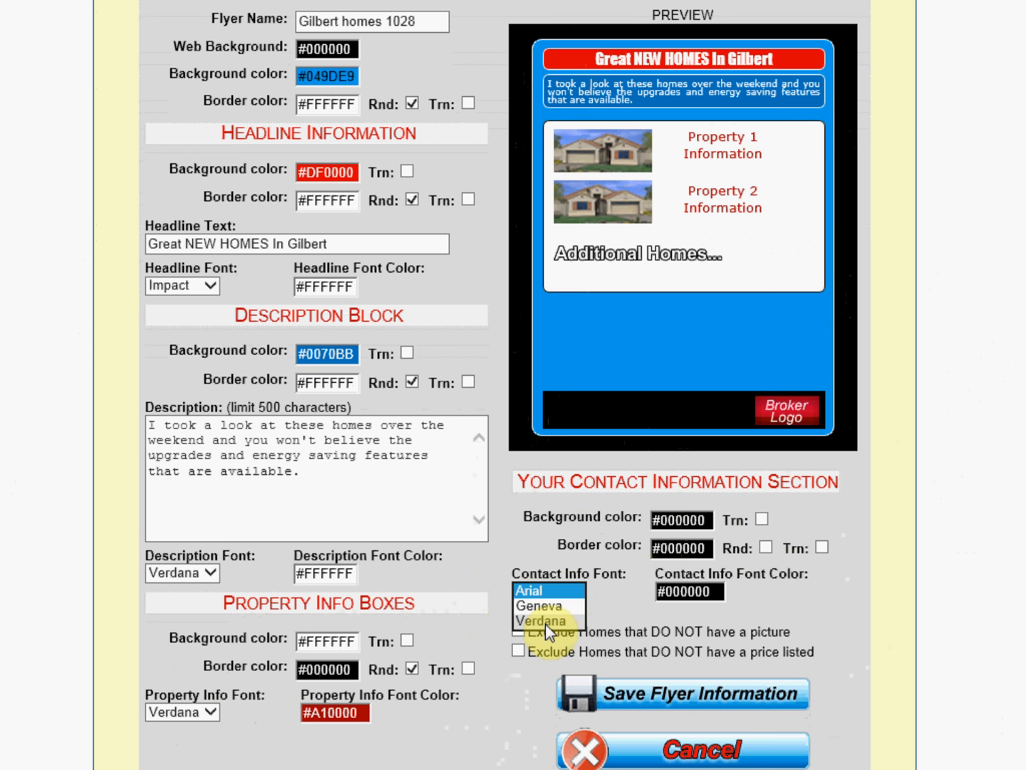
pyautogui.click(546, 593)
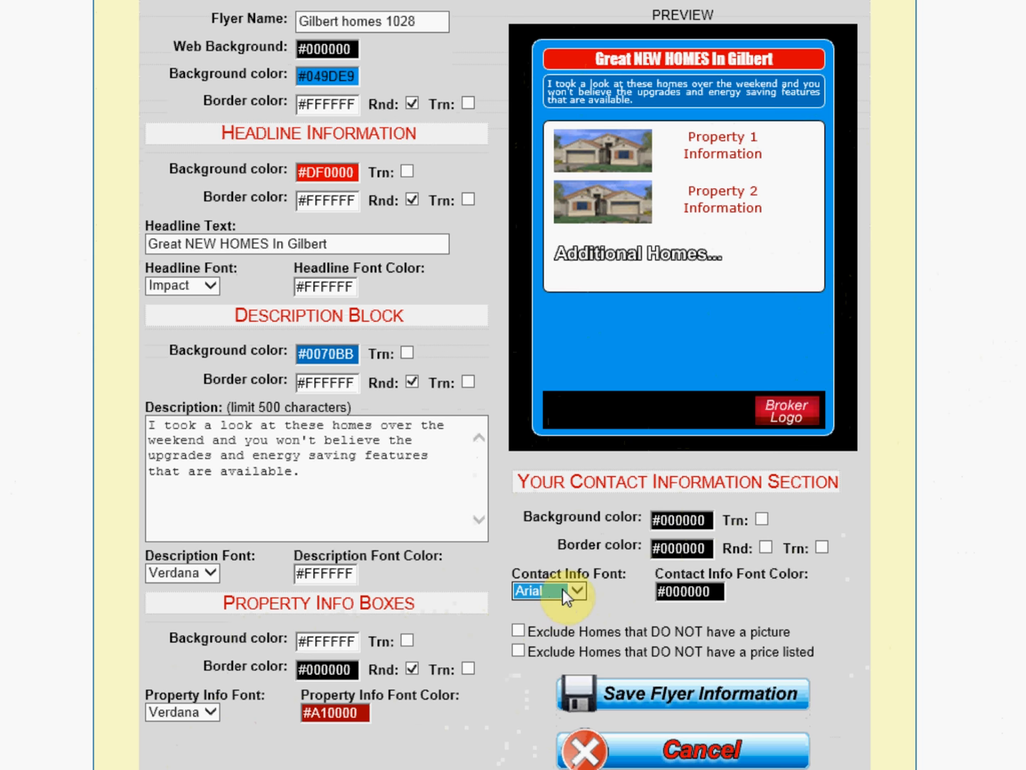
# Step: Set the contact info font color to white #FFFFFF and the contact info font to Geneva
pyautogui.click(654, 590)
pyautogui.click(740, 671)
pyautogui.click(744, 715)
pyautogui.click(710, 745)
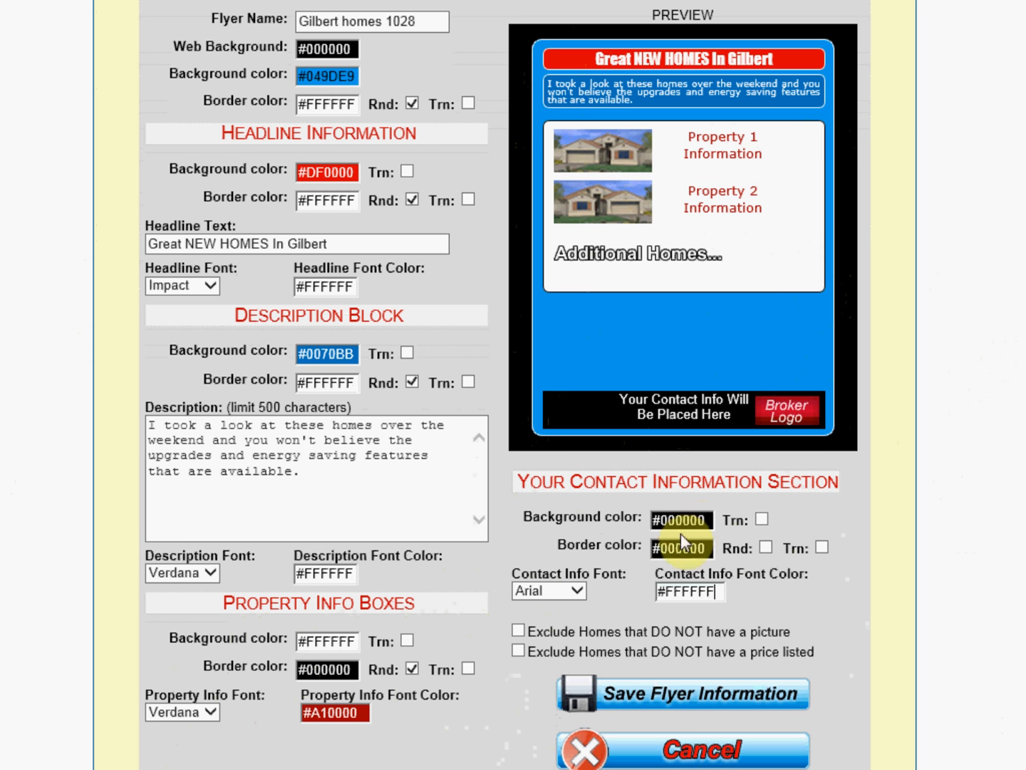
pyautogui.click(567, 594)
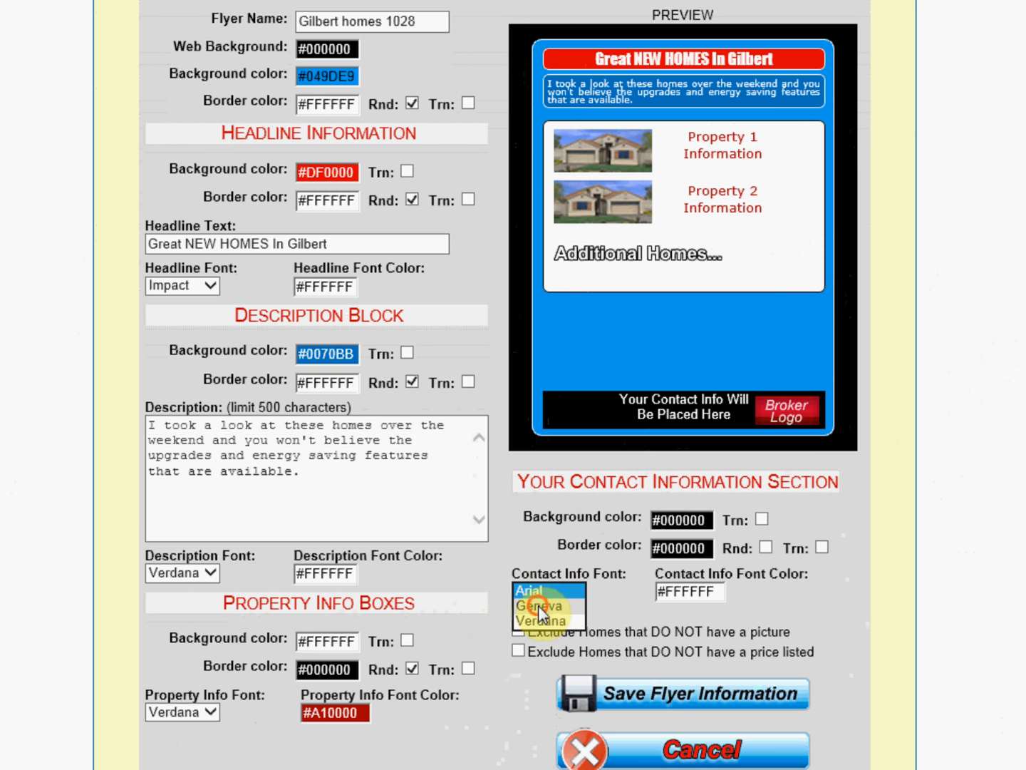
pyautogui.click(538, 606)
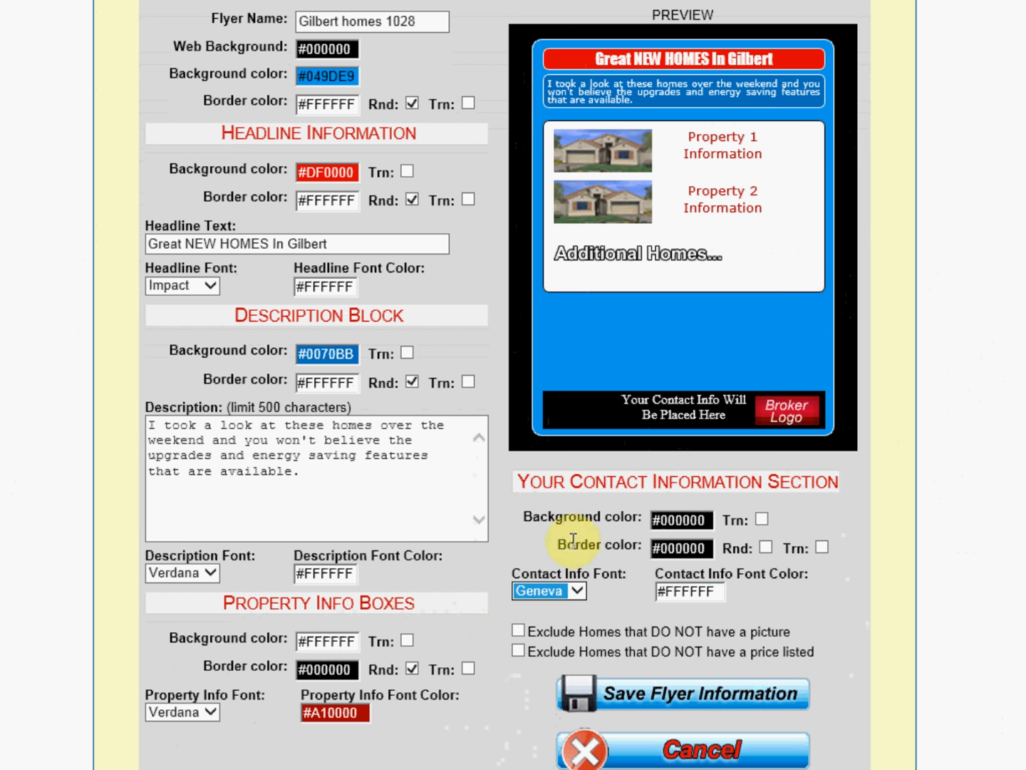
pyautogui.click(605, 578)
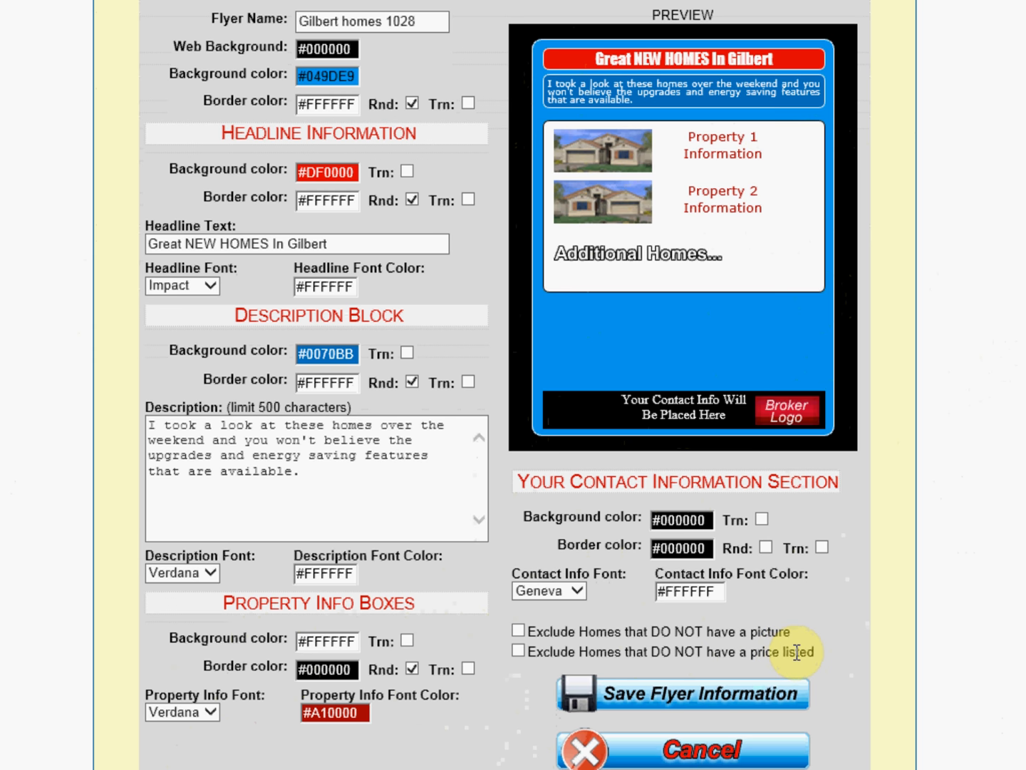
# Step: Exclude homes lacking a picture or a listed price, and select the subdivision HERITAGE PARK AT MORRISON RANCH
pyautogui.click(518, 631)
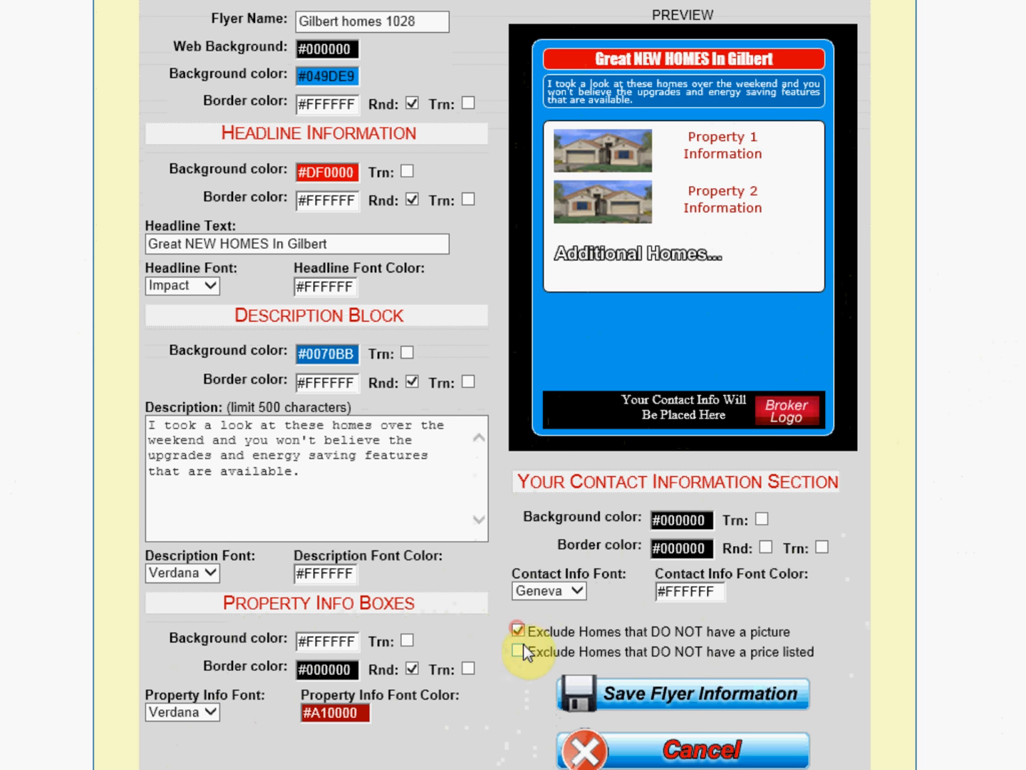
pyautogui.click(518, 651)
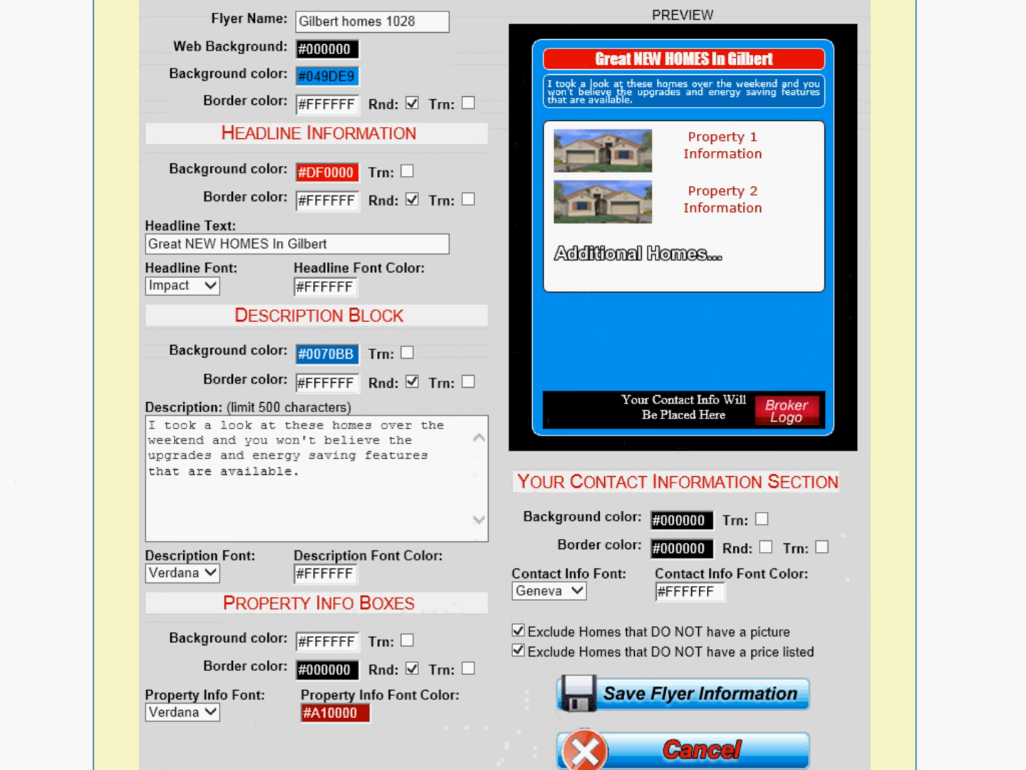
pyautogui.scroll(-2, 503, 385)
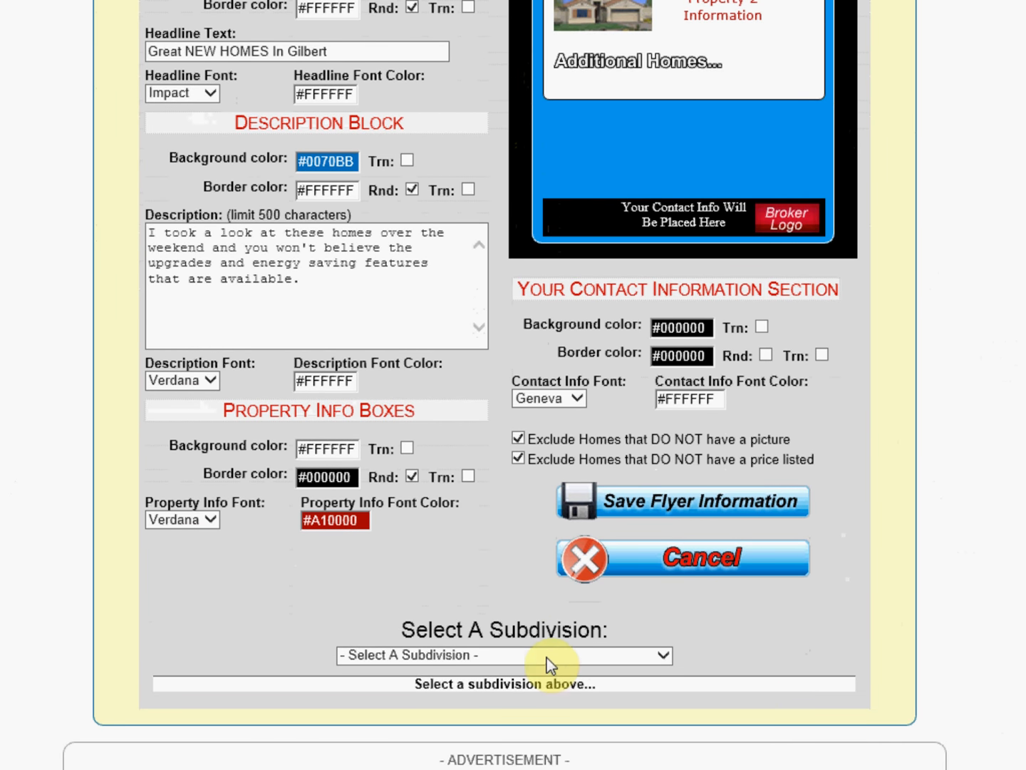
pyautogui.click(538, 657)
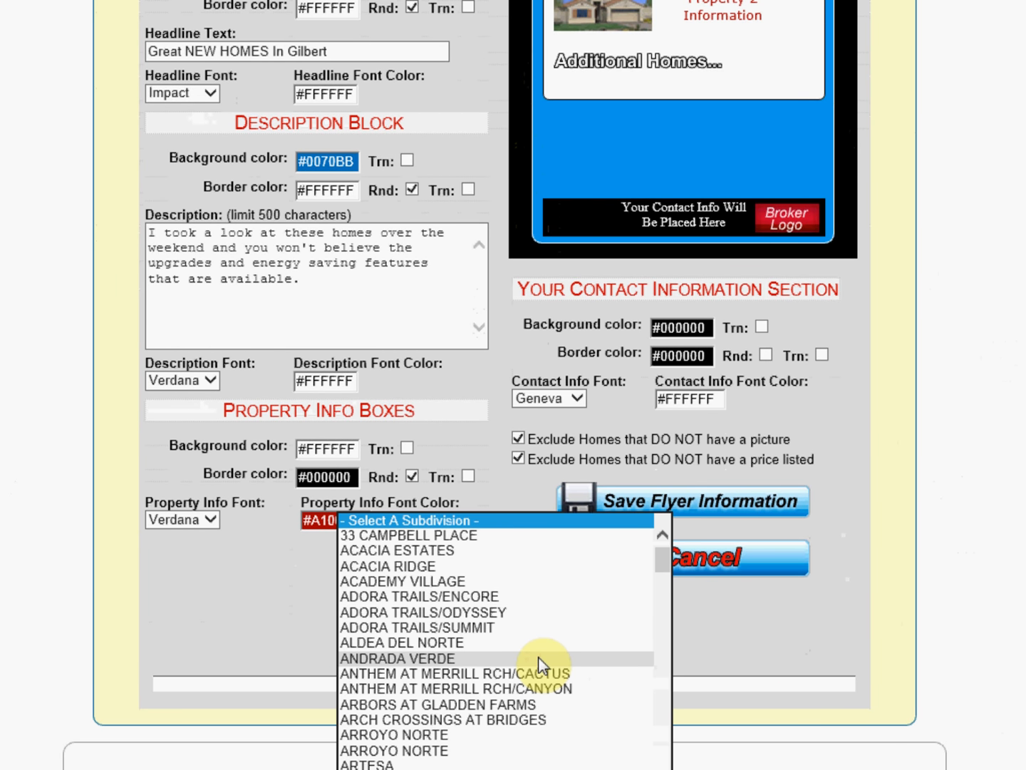
pyautogui.moveTo(661, 561); pyautogui.dragTo(666, 685)
pyautogui.click(427, 767)
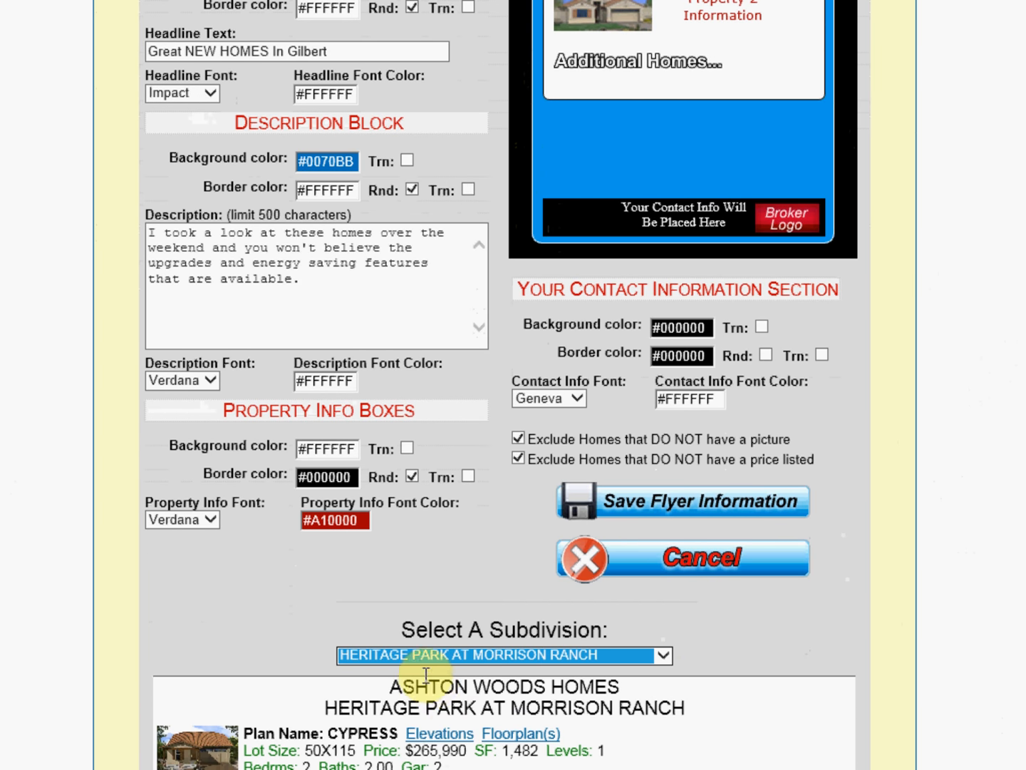
# Step: Save the flyer information
pyautogui.scroll(-2, 504, 385)
pyautogui.scroll(-5, 505, 385)
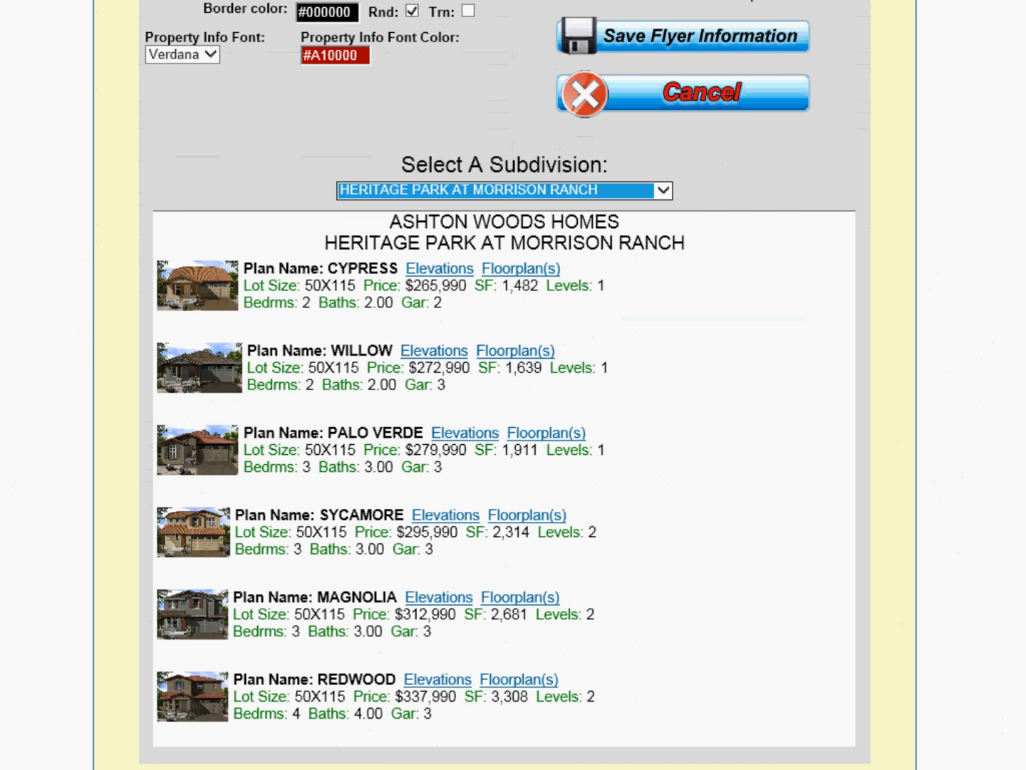
pyautogui.scroll(3, 504, 428)
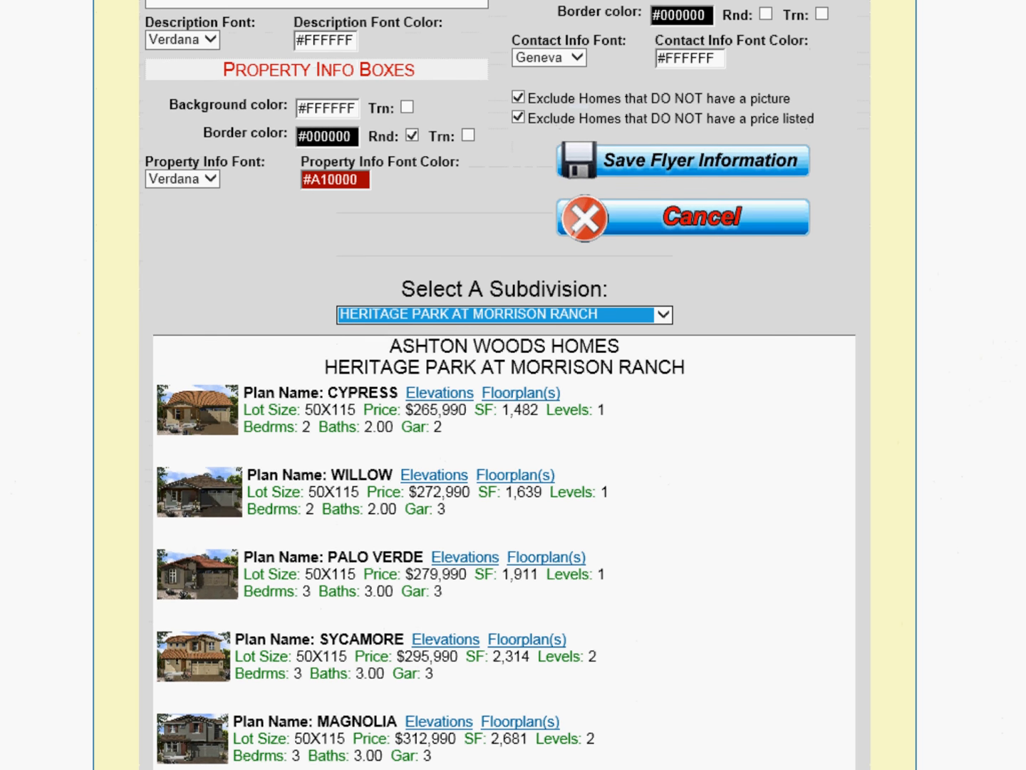
pyautogui.scroll(10, 505, 386)
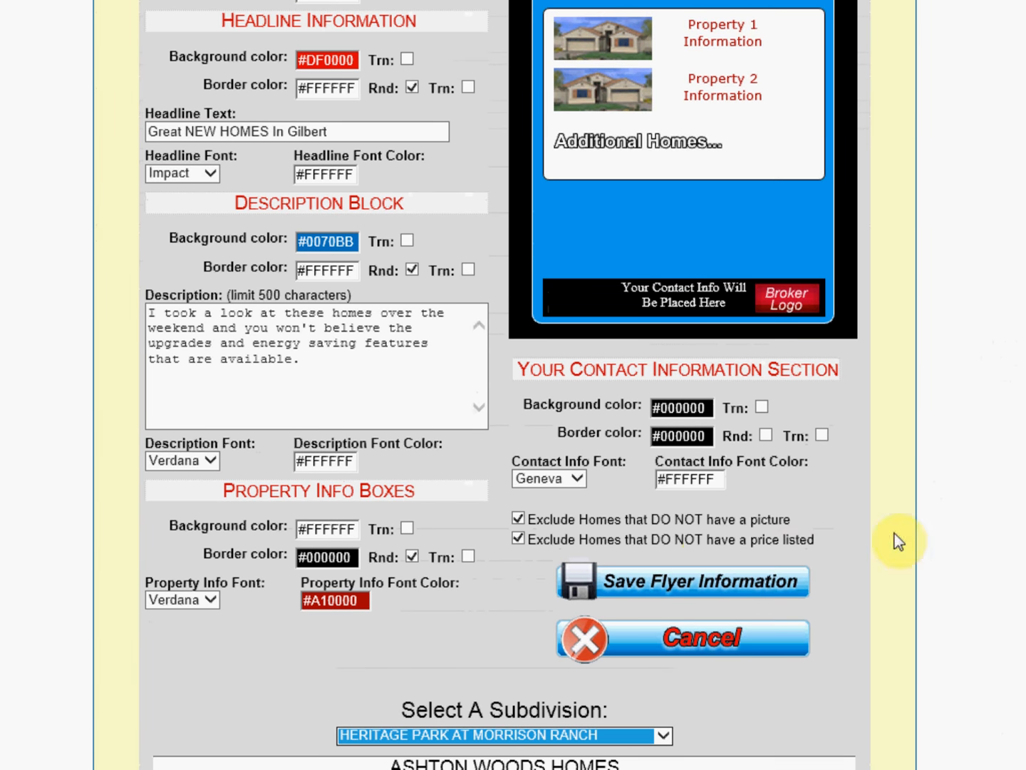
pyautogui.click(637, 583)
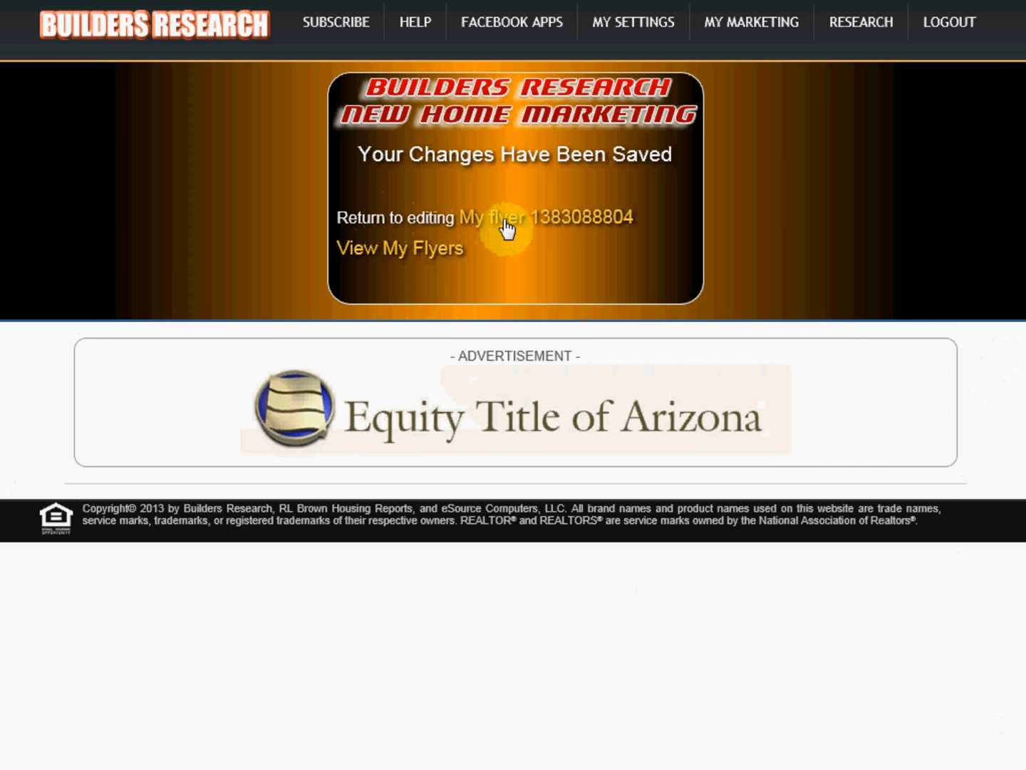
# Step: Open the flyer library and review the web version of the Gilbert homes 1028 flyer
pyautogui.click(399, 250)
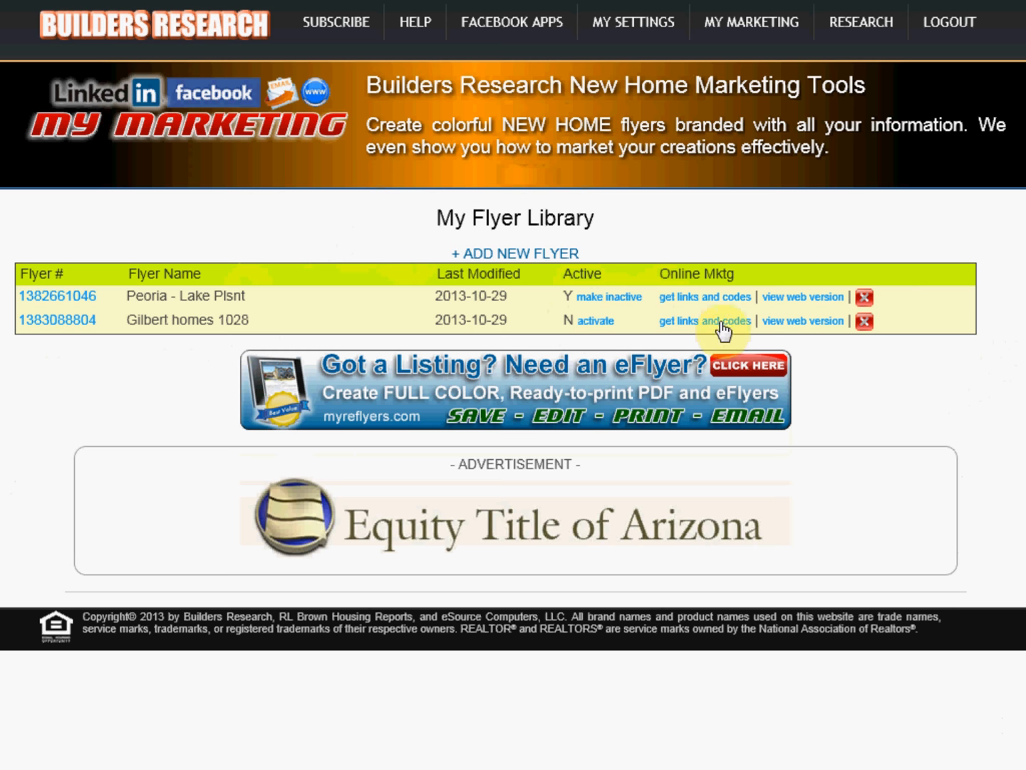
pyautogui.click(808, 324)
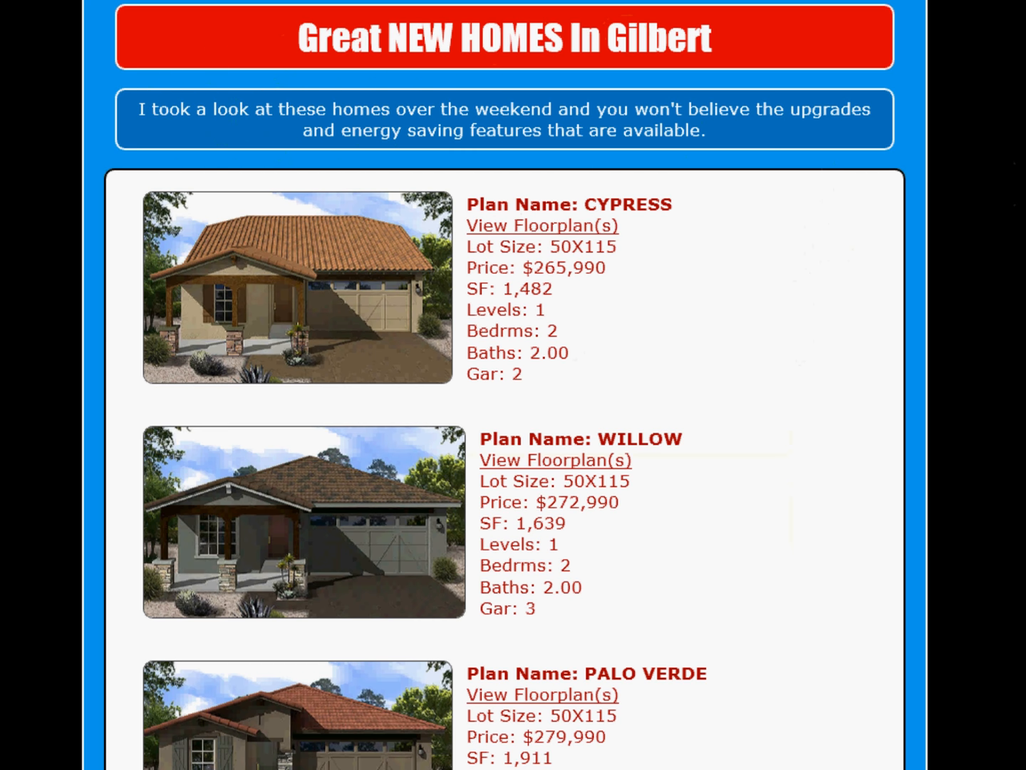
pyautogui.scroll(-3, 504, 385)
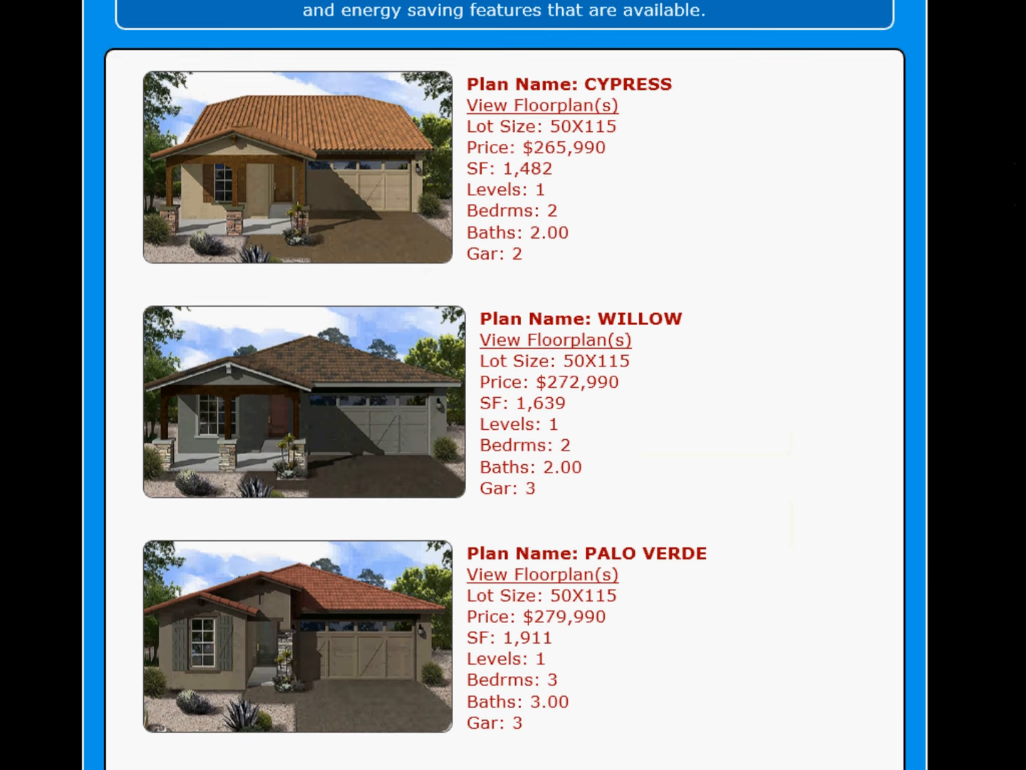
pyautogui.scroll(-2, 503, 385)
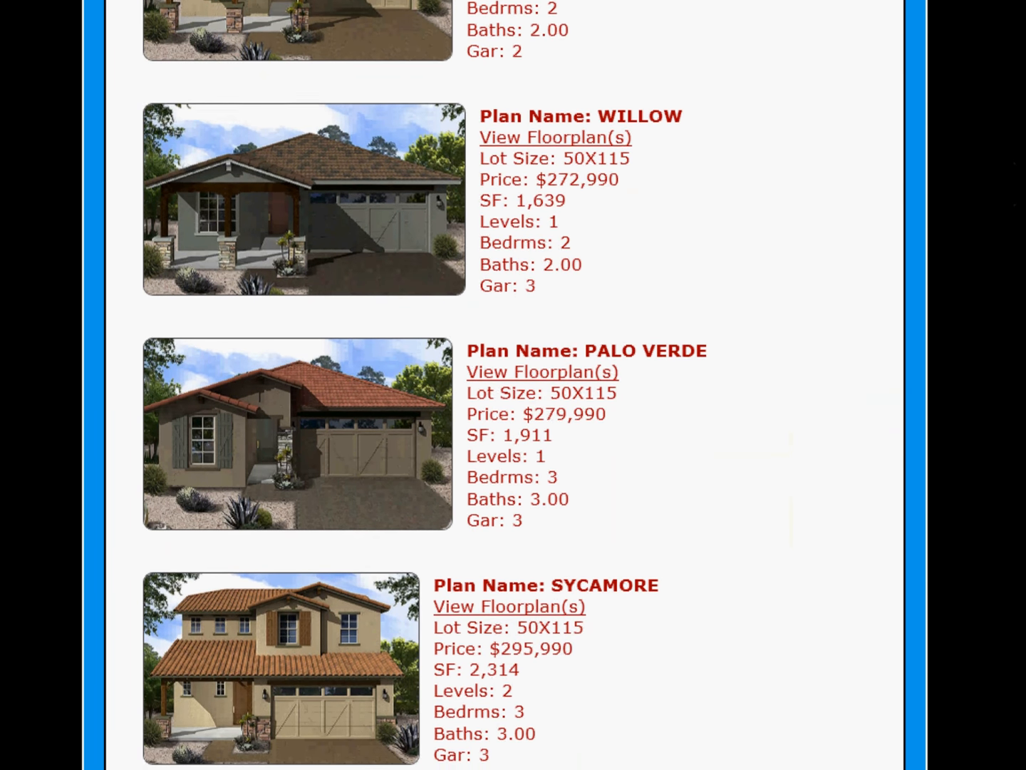
pyautogui.scroll(-3, 503, 385)
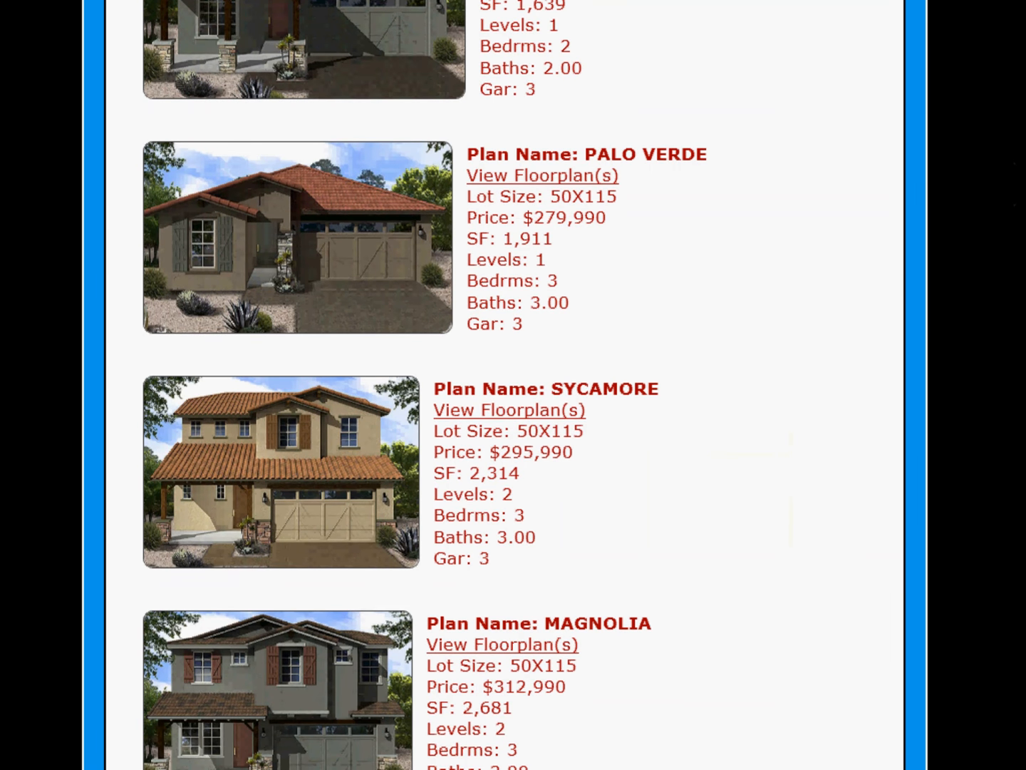
pyautogui.scroll(-4, 503, 385)
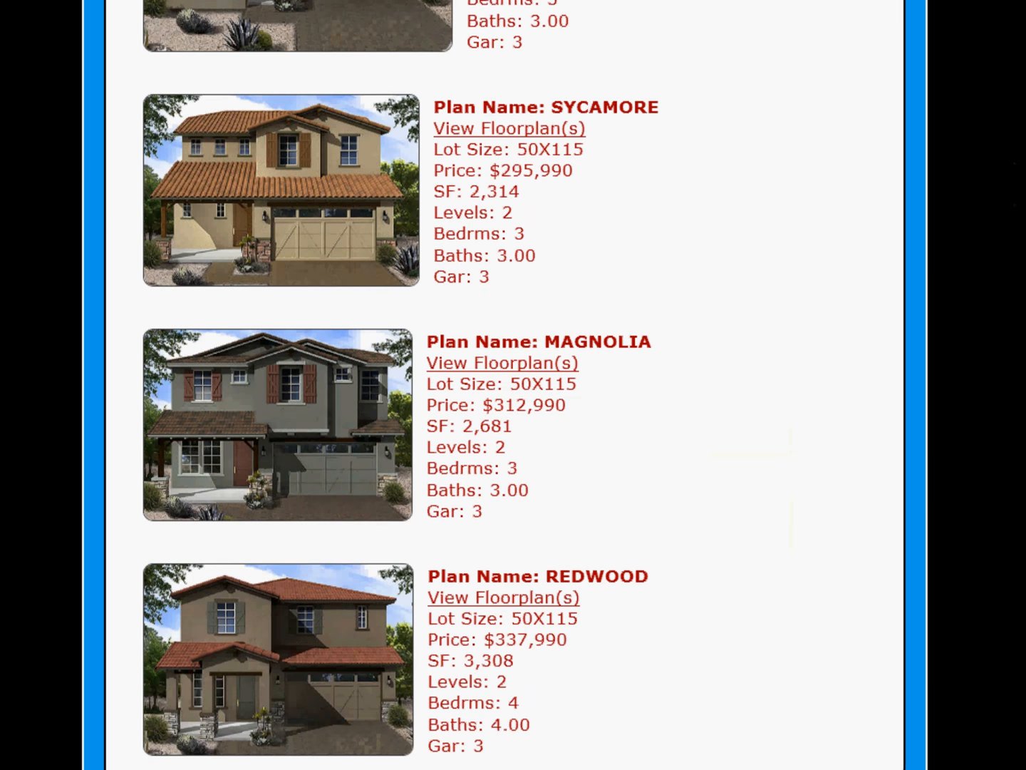
pyautogui.scroll(-1, 504, 384)
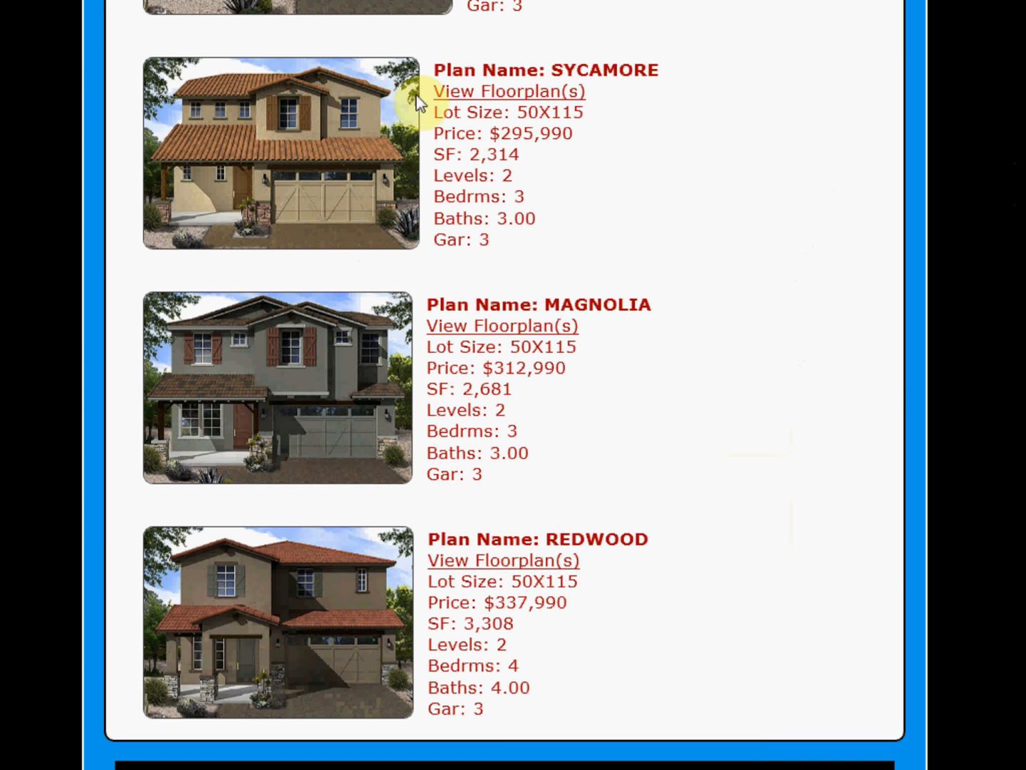
pyautogui.moveTo(437, 63); pyautogui.dragTo(561, 245)
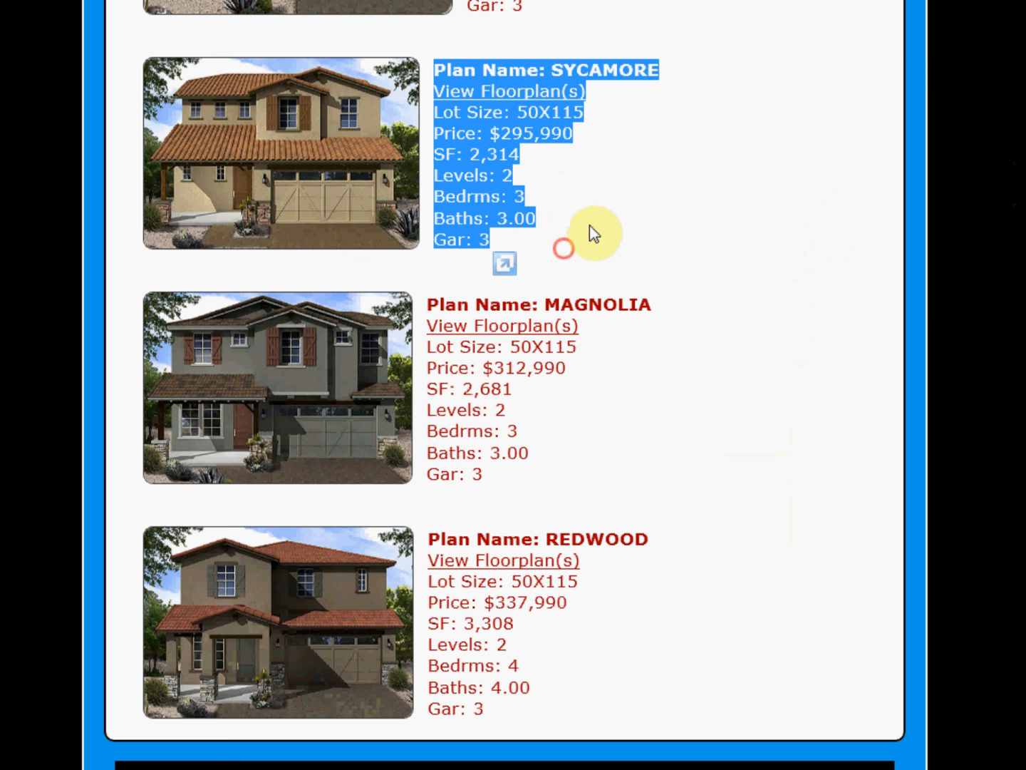
pyautogui.click(613, 215)
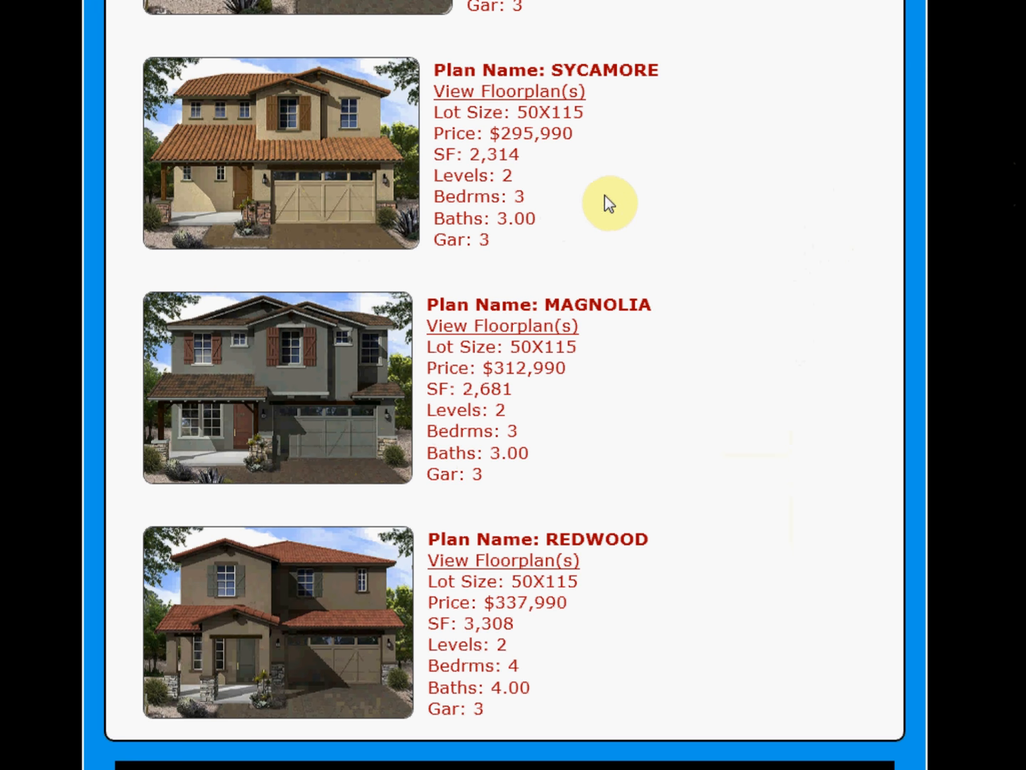
pyautogui.click(496, 106)
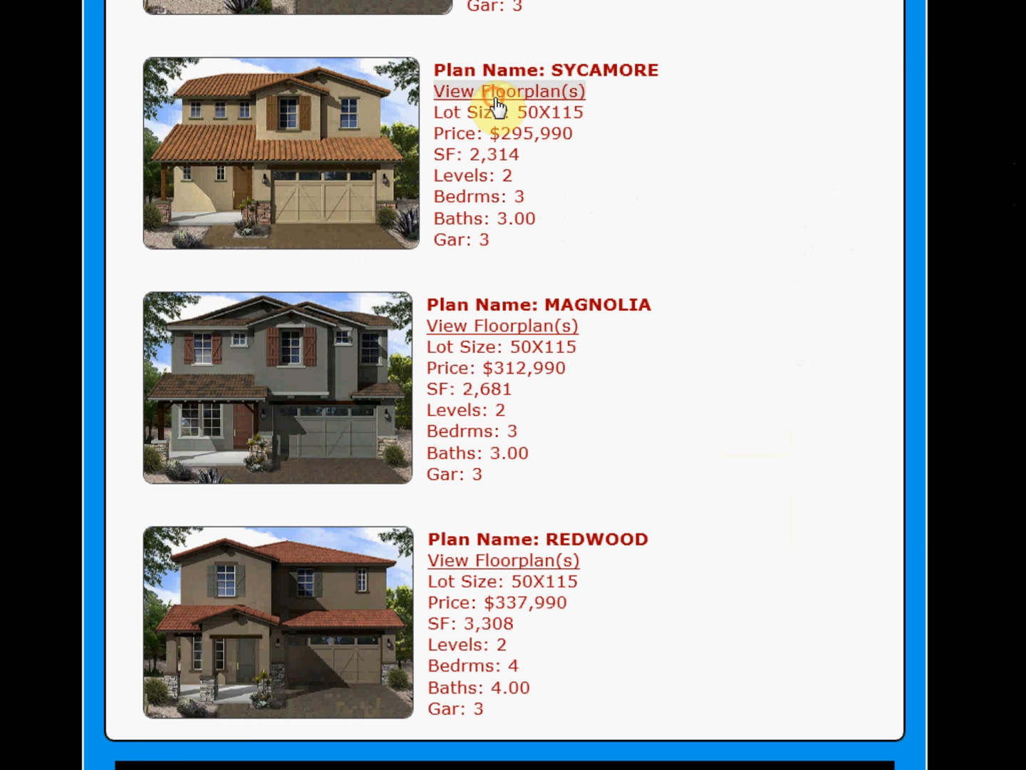
pyautogui.click(927, 0)
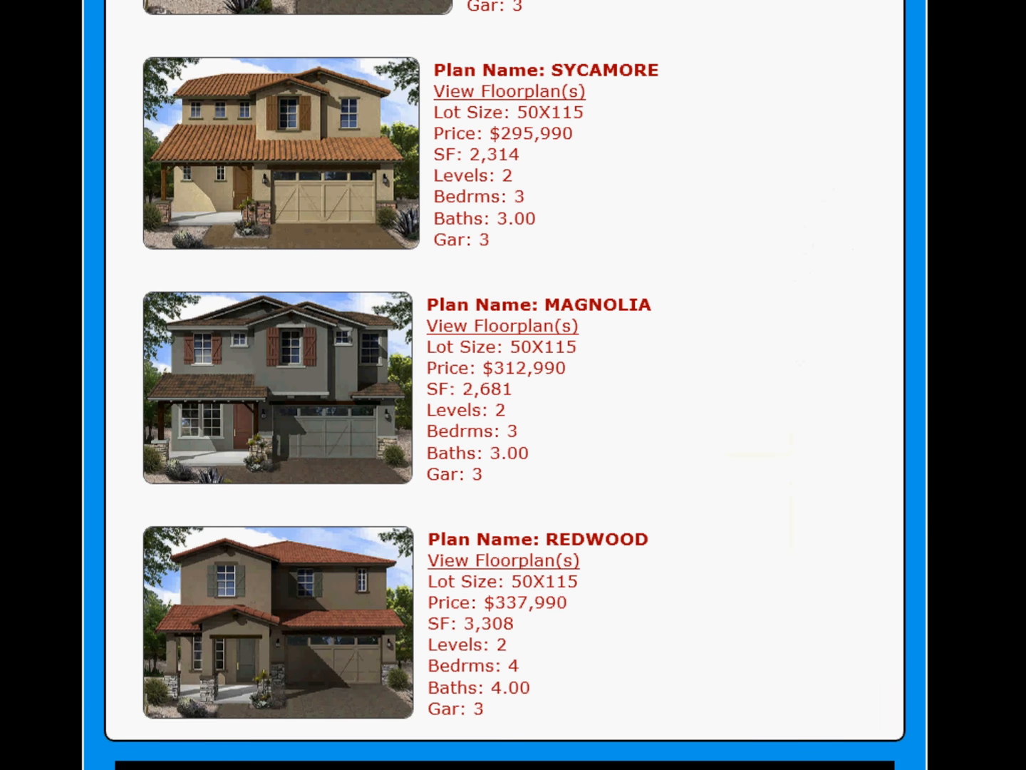
pyautogui.scroll(10, 504, 385)
pyautogui.scroll(-10, 505, 385)
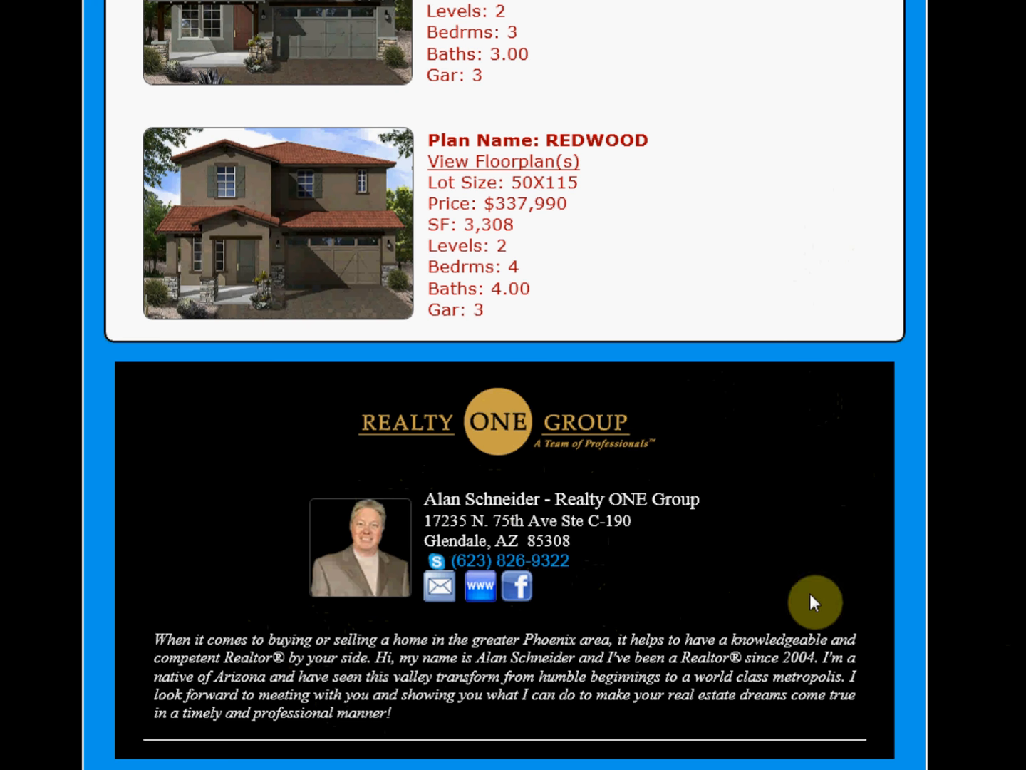
pyautogui.scroll(14, 504, 385)
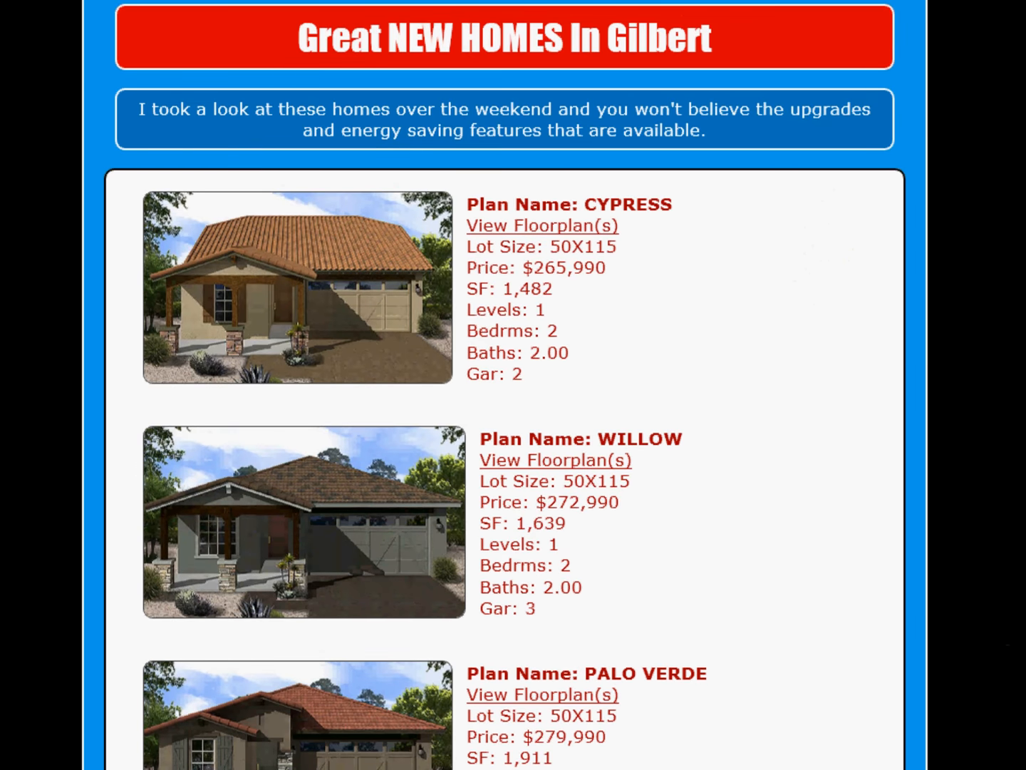
pyautogui.hotkey('ctrl', 'w')
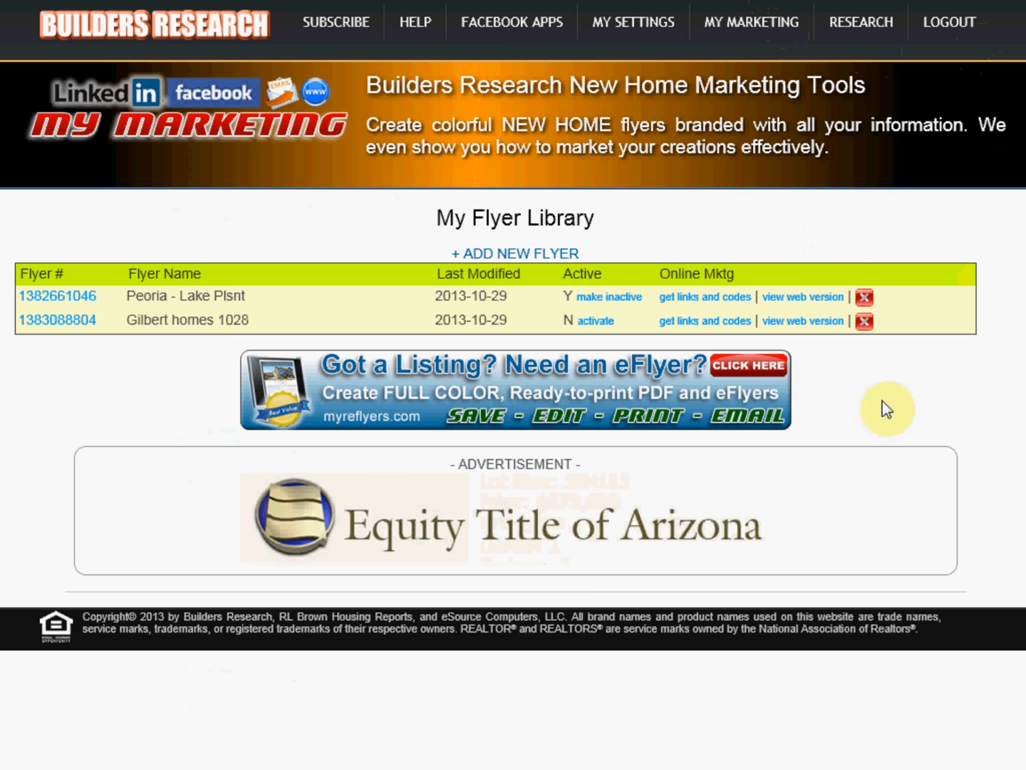
# Step: Activate the Gilbert homes 1028 flyer and open its links and codes page
pyautogui.click(594, 323)
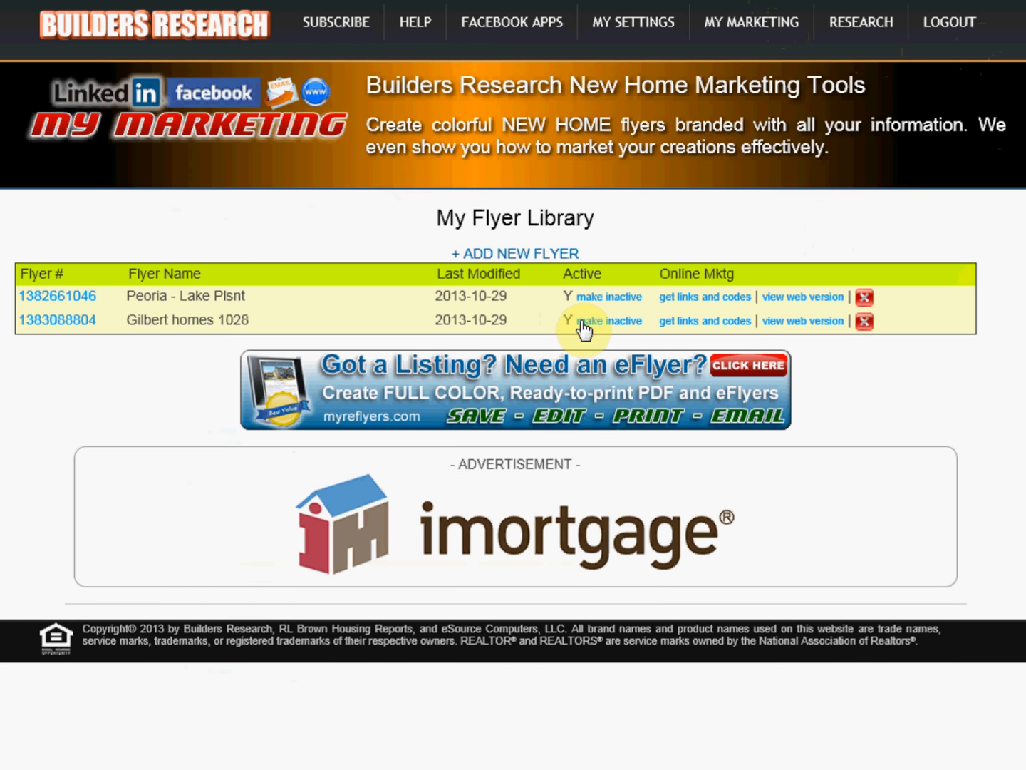
pyautogui.click(690, 322)
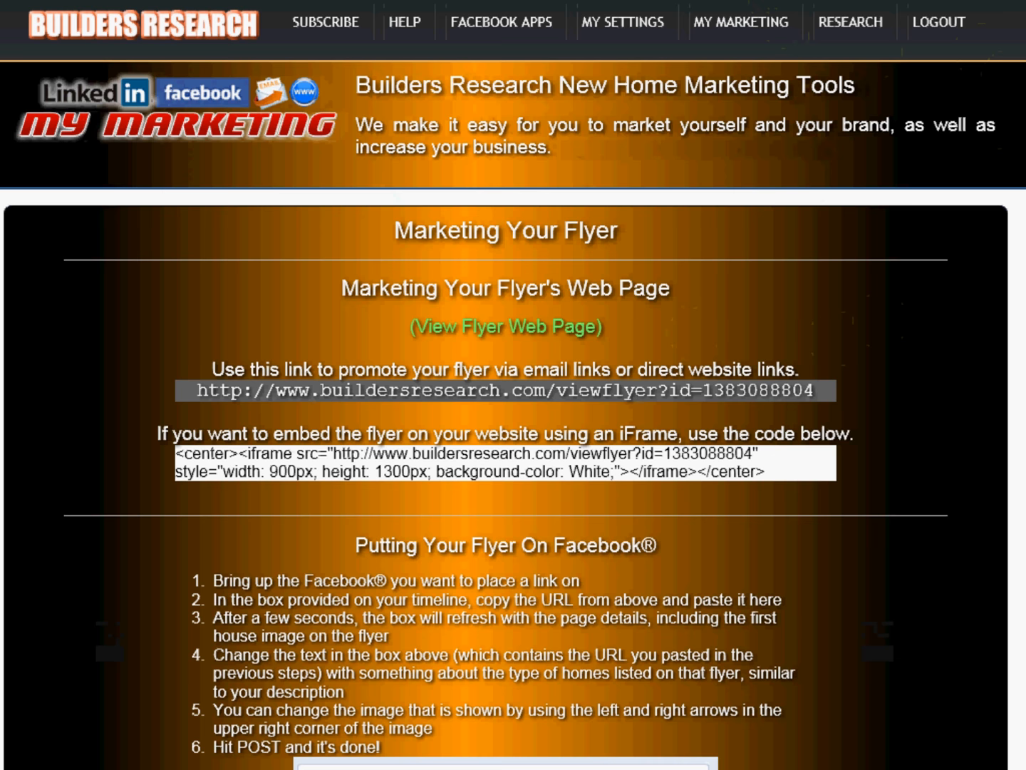
# Step: Examine the flyer's promotion link, iFrame embed code and Facebook posting instructions
pyautogui.scroll(-3, 514, 385)
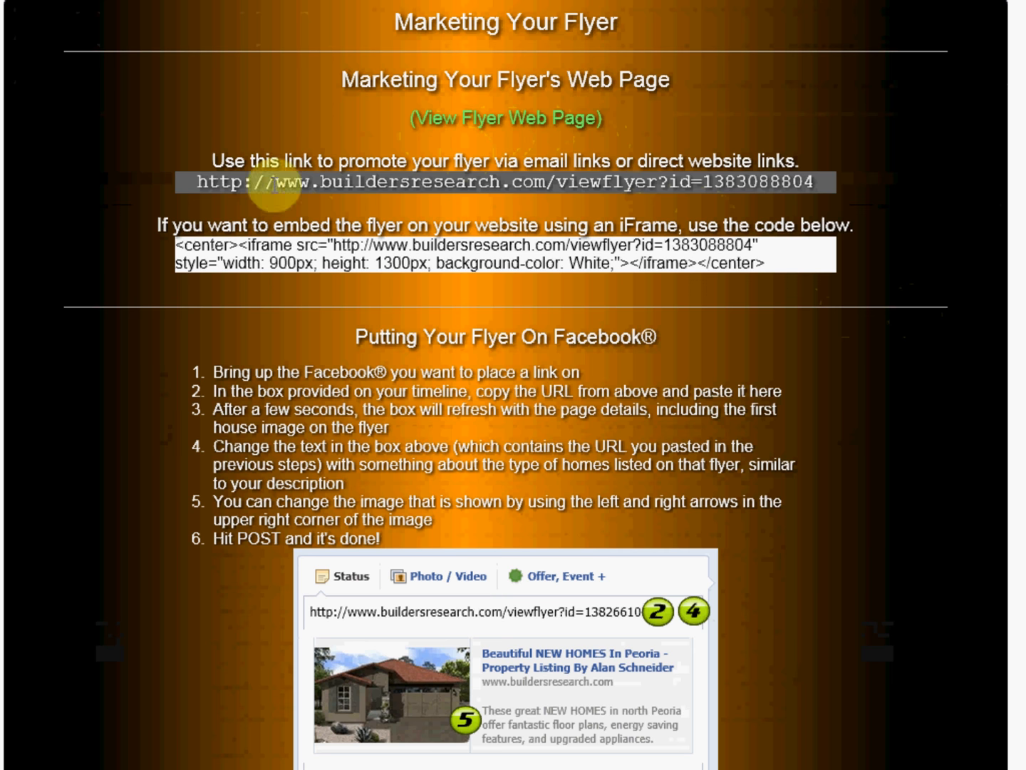
pyautogui.moveTo(201, 182); pyautogui.dragTo(790, 179)
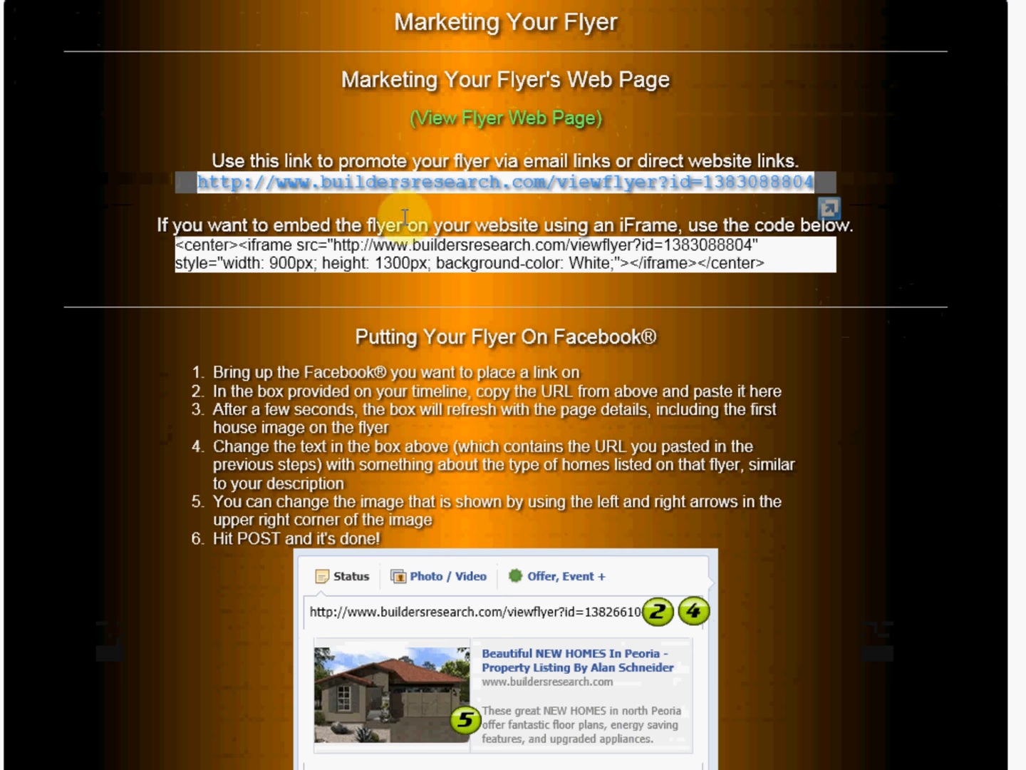
pyautogui.click(306, 222)
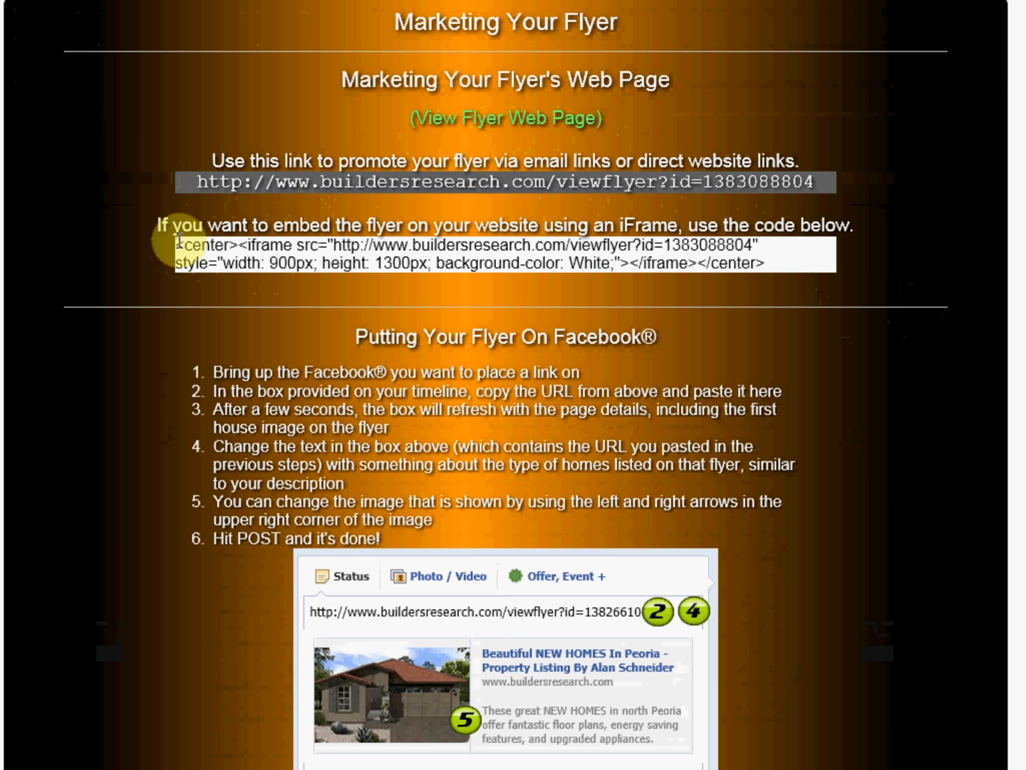
pyautogui.moveTo(767, 262); pyautogui.dragTo(177, 250)
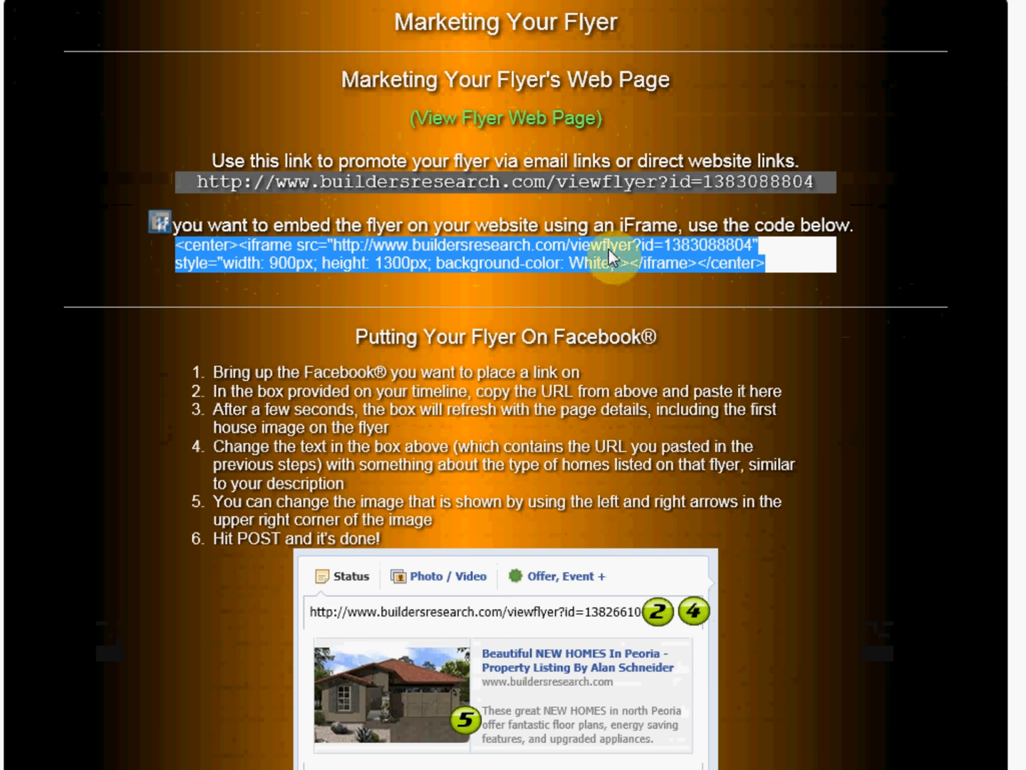
pyautogui.click(770, 260)
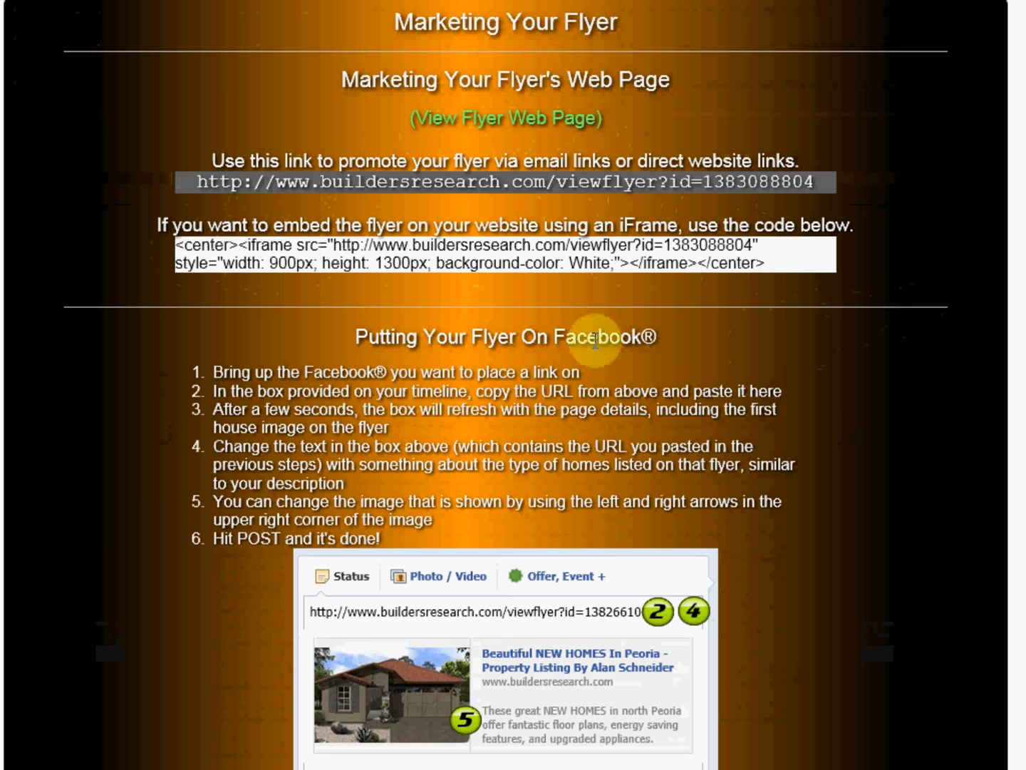
pyautogui.scroll(-3, 697, 351)
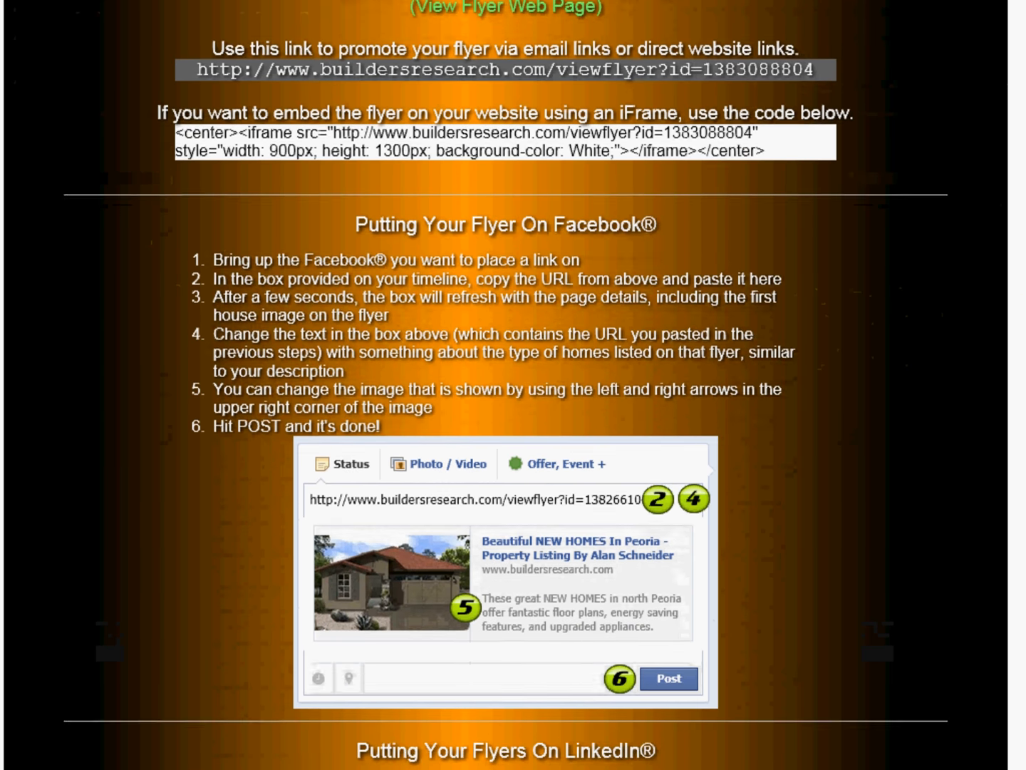
# Step: Review the Facebook and LinkedIn posting instructions and highlight the flyer's promotion link URL
pyautogui.scroll(1, 506, 384)
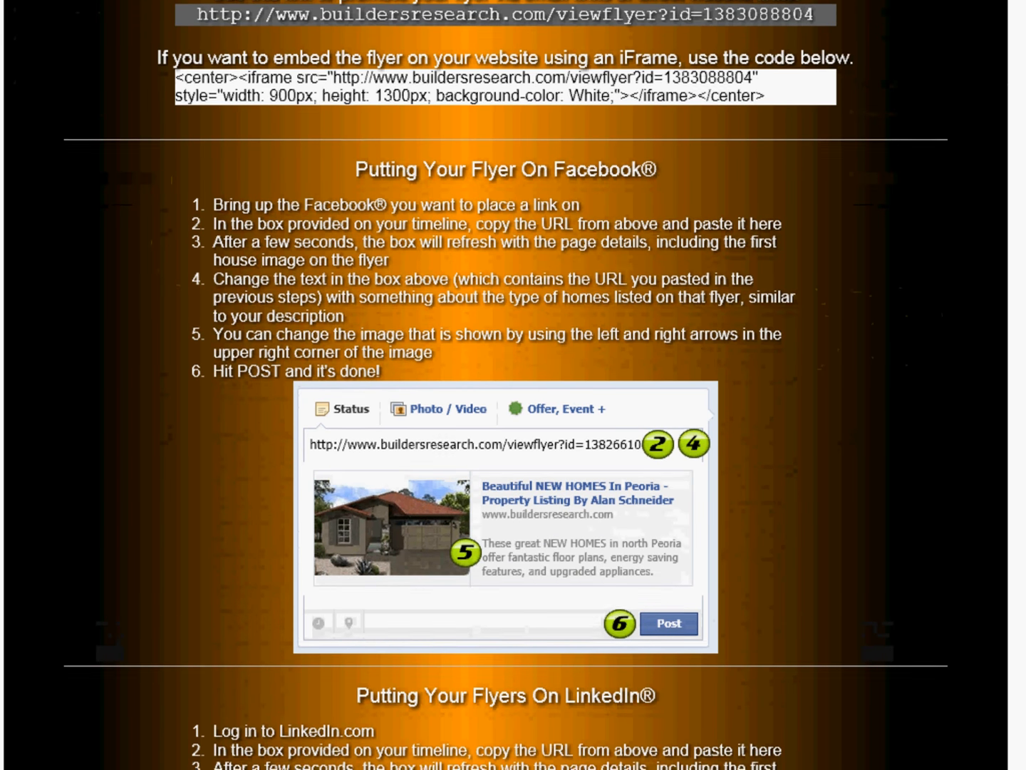
pyautogui.scroll(-5, 506, 385)
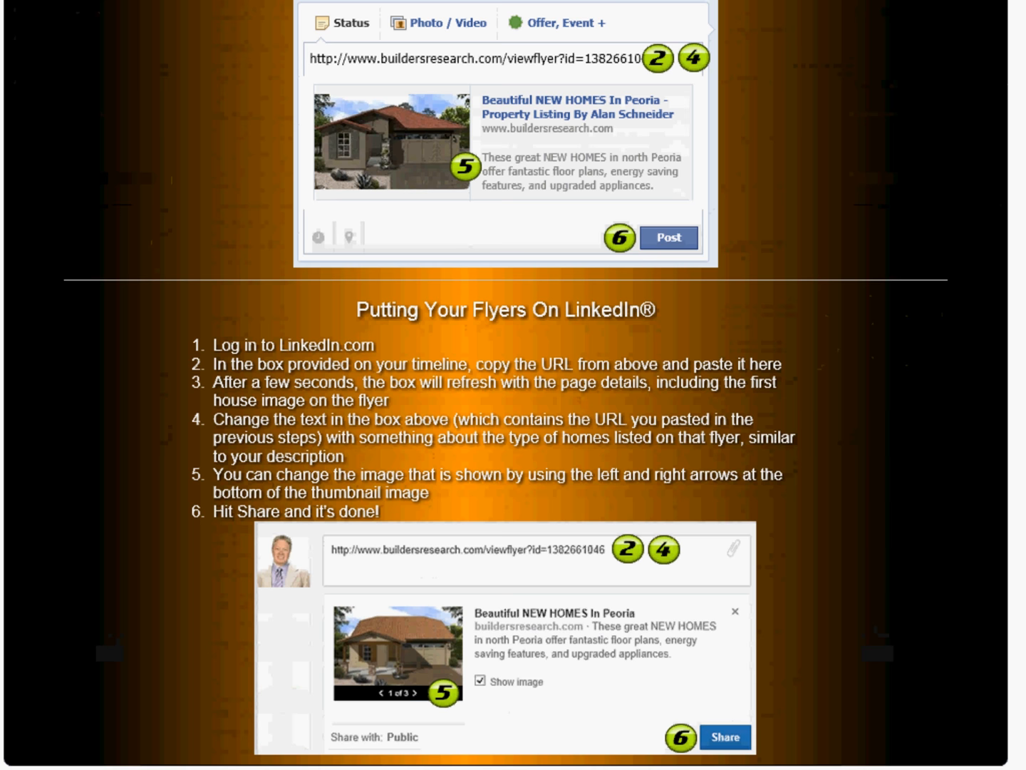
pyautogui.scroll(1, 513, 385)
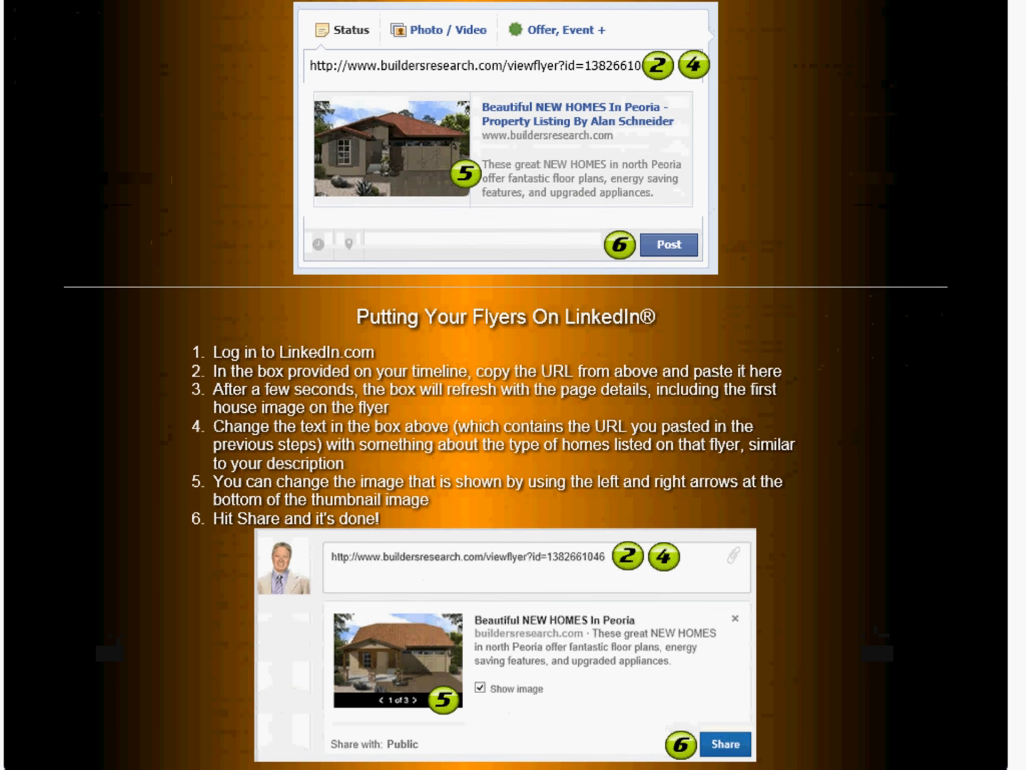
pyautogui.scroll(5, 514, 385)
pyautogui.scroll(6, 513, 385)
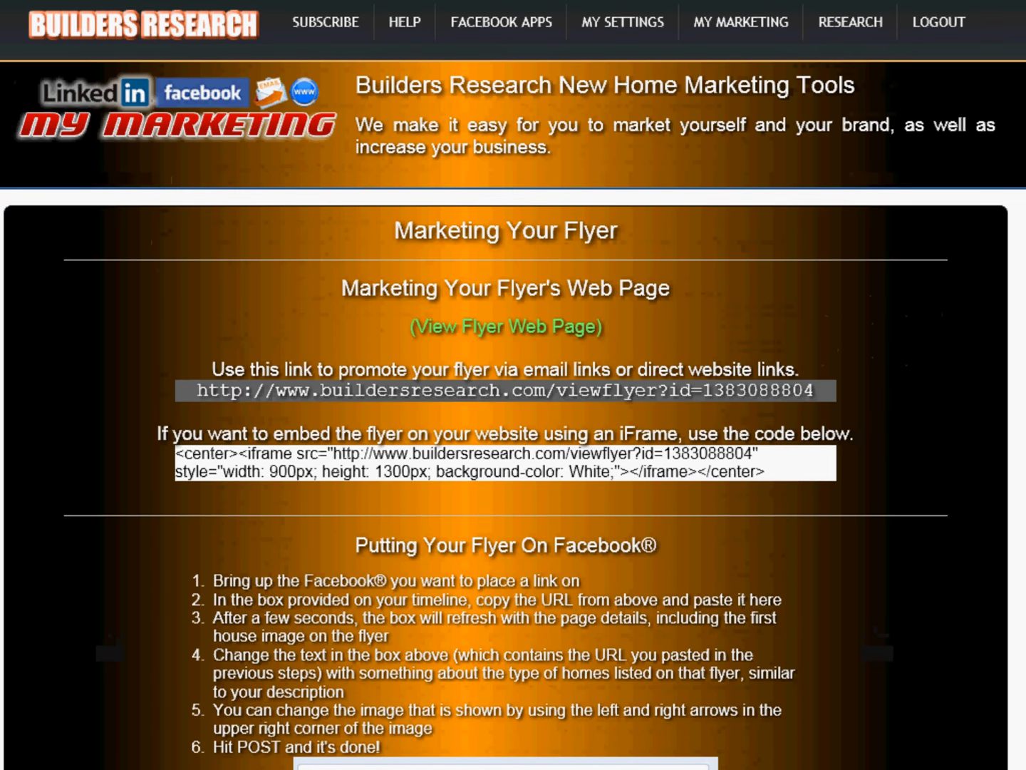
pyautogui.moveTo(198, 391); pyautogui.dragTo(816, 390)
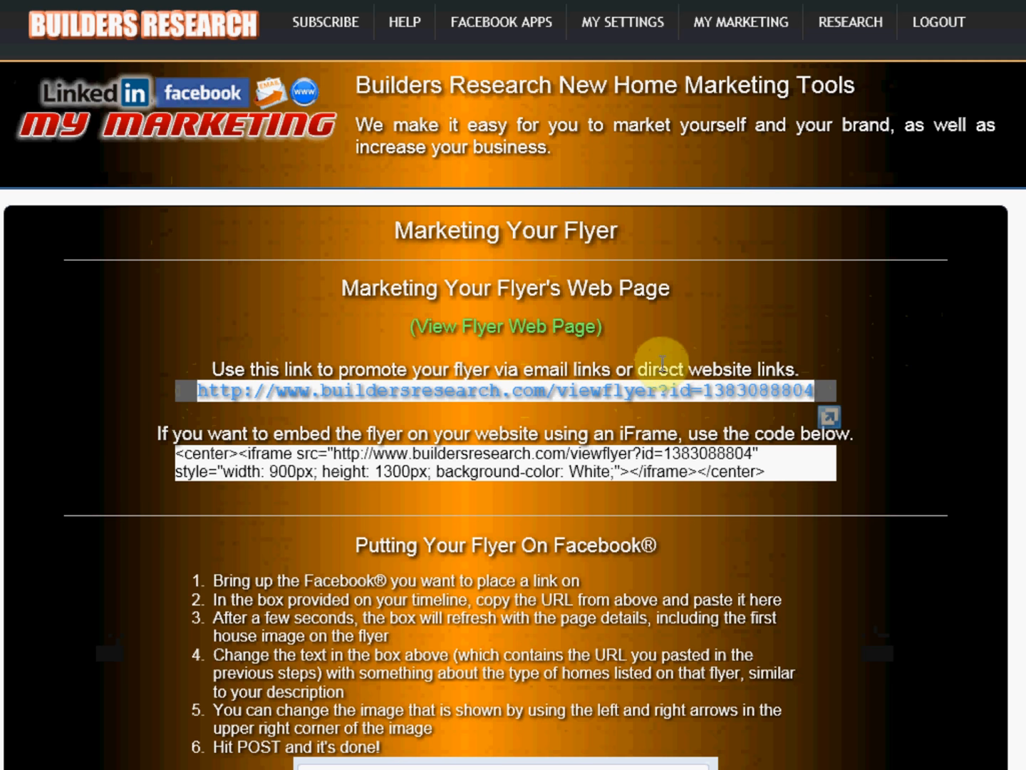
pyautogui.click(659, 360)
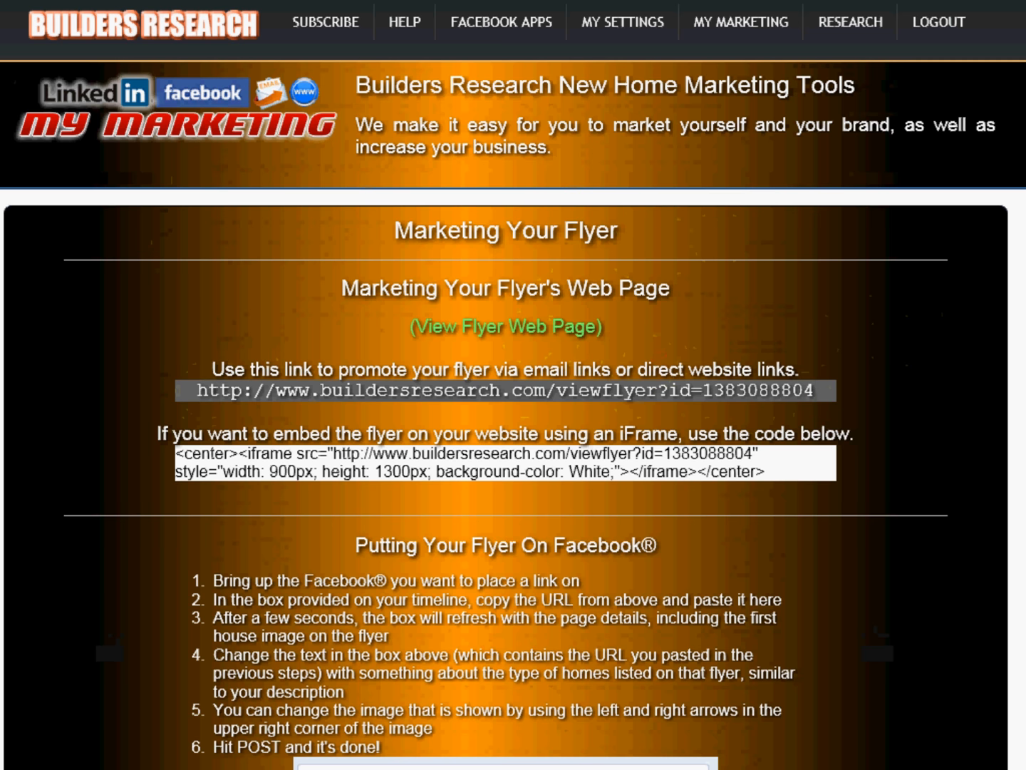
# Step: Open the Gilbert homes 1028 flyer from the flyer library and review its editor settings
pyautogui.click(734, 25)
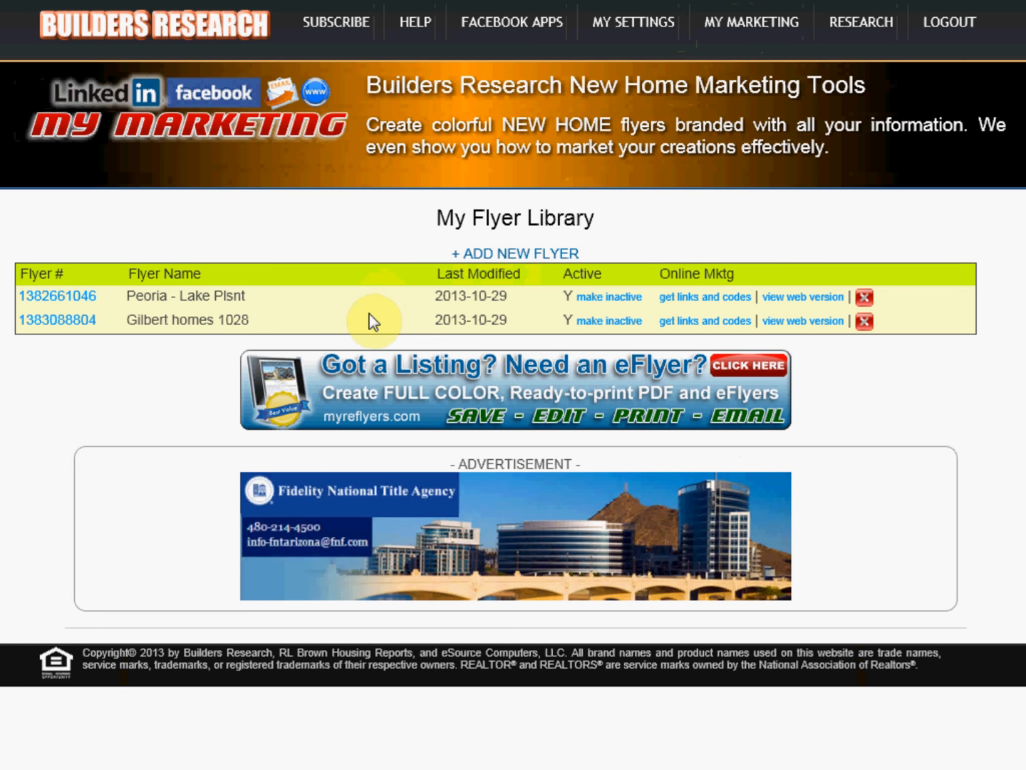
pyautogui.click(58, 323)
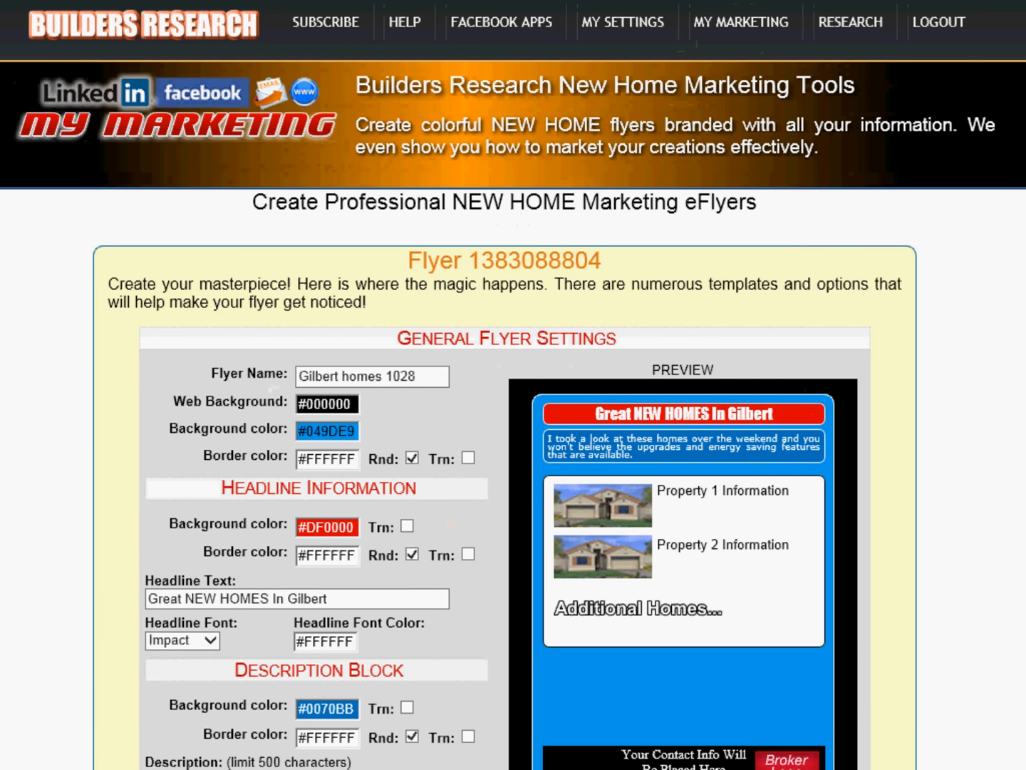
pyautogui.scroll(-6, 514, 385)
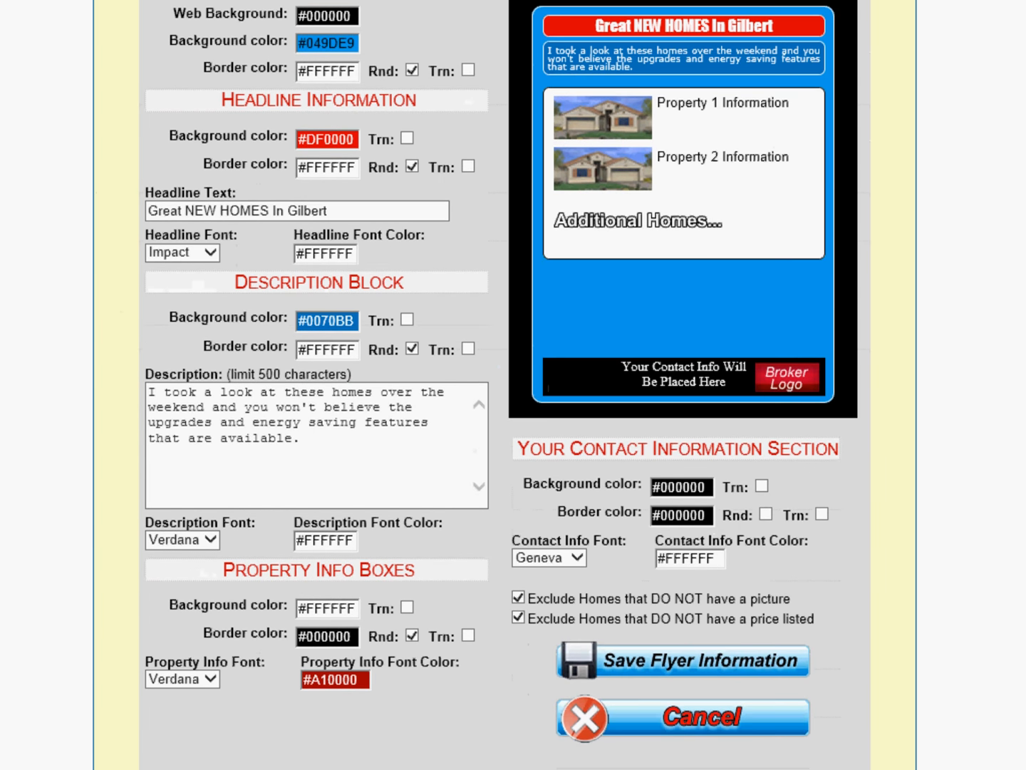
pyautogui.scroll(-2, 513, 385)
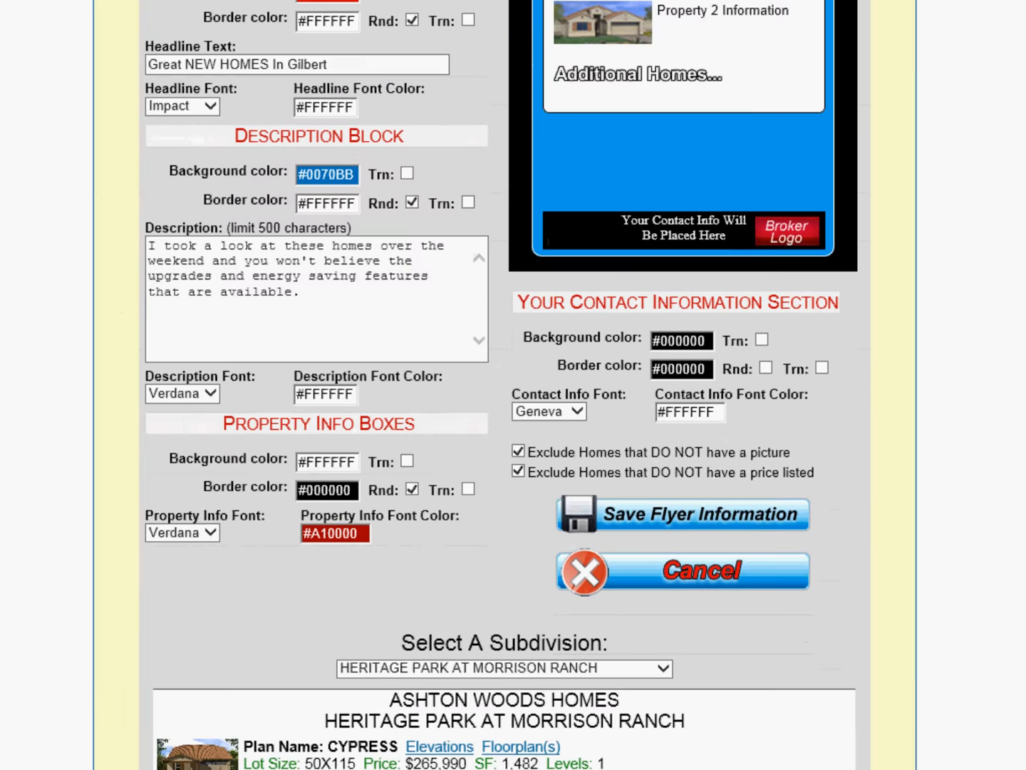
pyautogui.scroll(3, 514, 385)
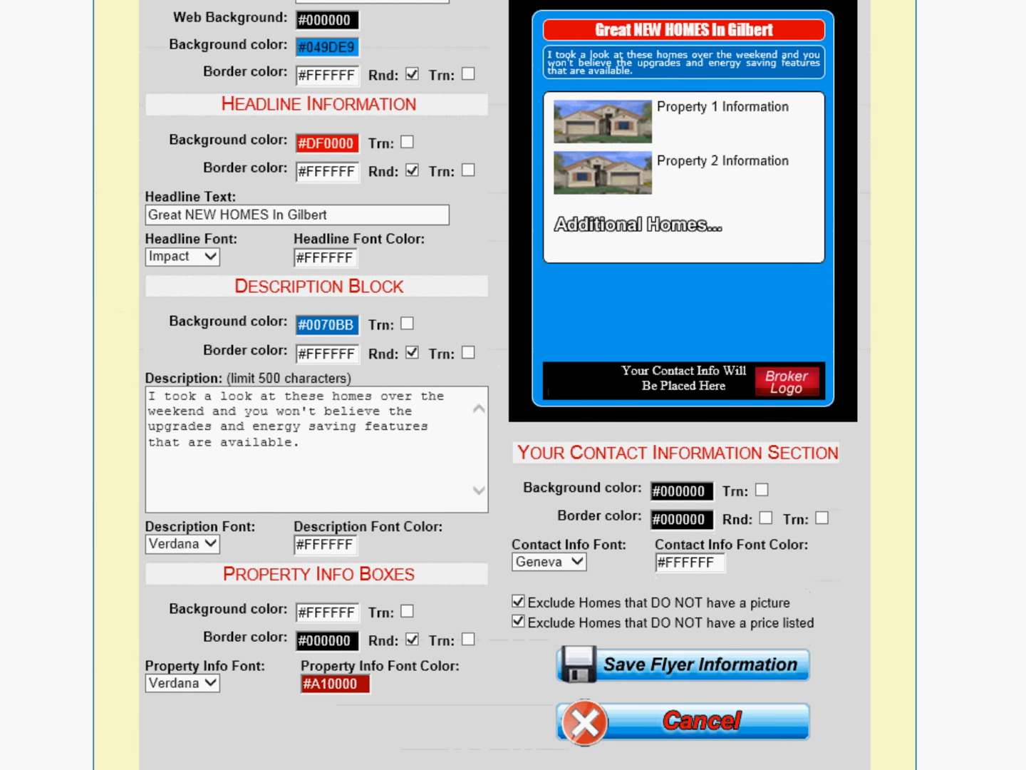
pyautogui.scroll(3, 513, 384)
pyautogui.scroll(3, 513, 385)
# Step: Return to the flyer library and reopen the Gilbert homes 1028 flyer down to its subdivision homes list
pyautogui.click(748, 26)
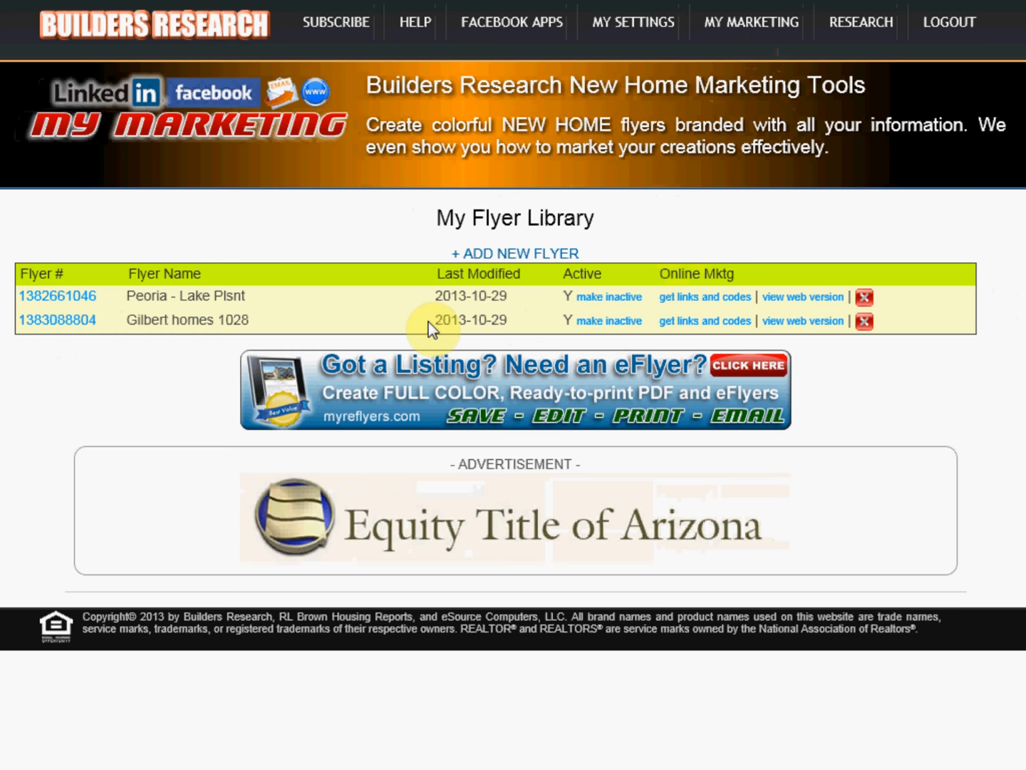
pyautogui.click(75, 326)
pyautogui.click(390, 380)
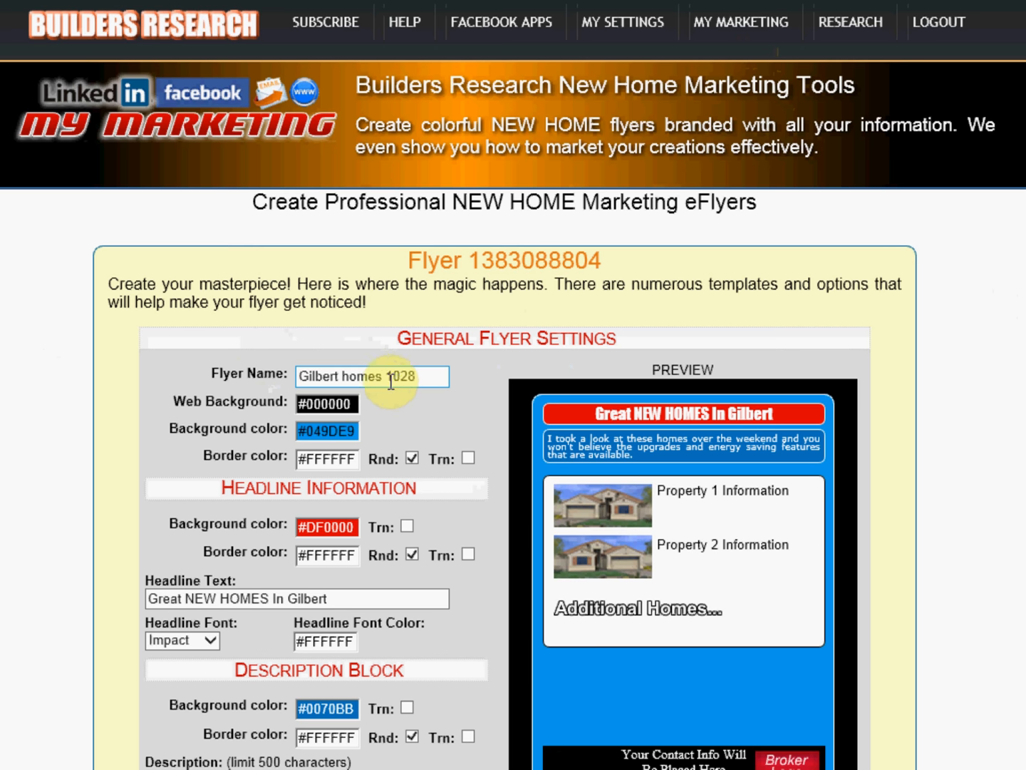
pyautogui.scroll(-5, 924, 357)
pyautogui.scroll(-8, 501, 385)
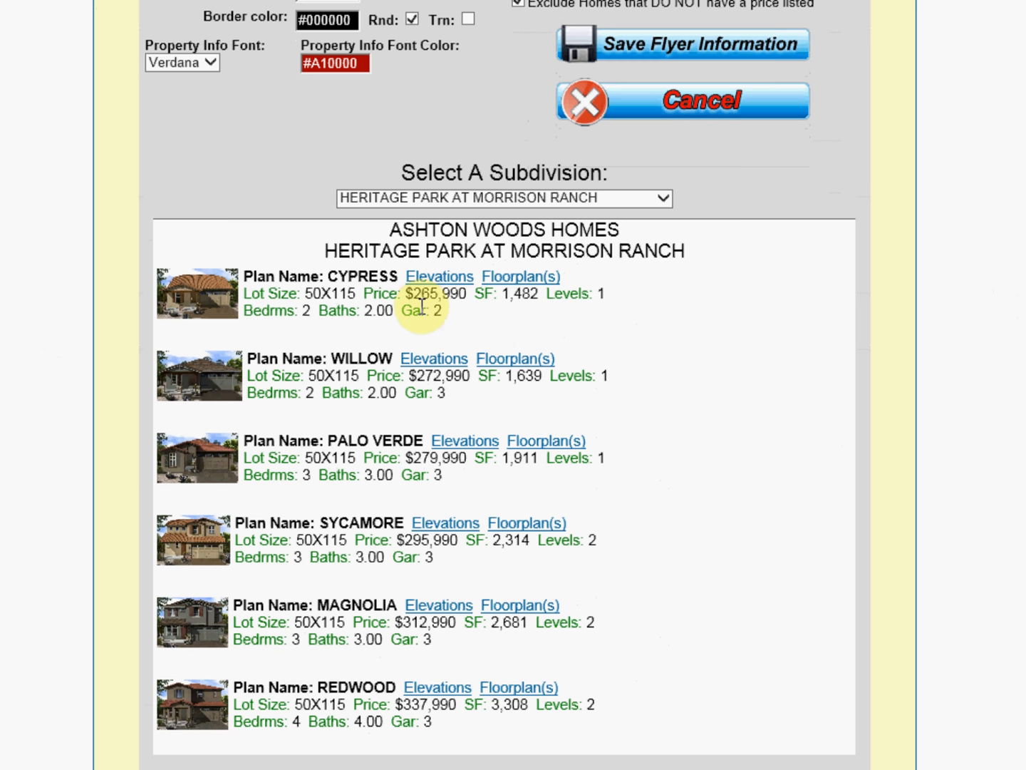
# Step: Highlight the CYPRESS plan's price in the Heritage Park at Morrison Ranch homes list
pyautogui.moveTo(414, 293); pyautogui.dragTo(452, 293)
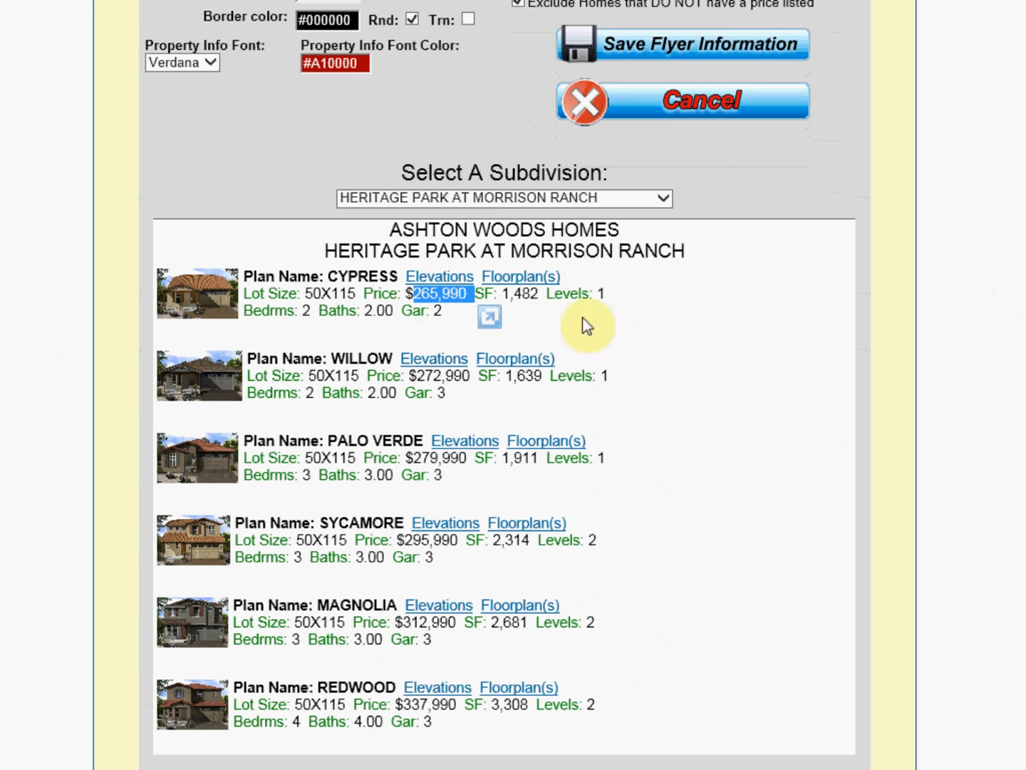
pyautogui.click(721, 320)
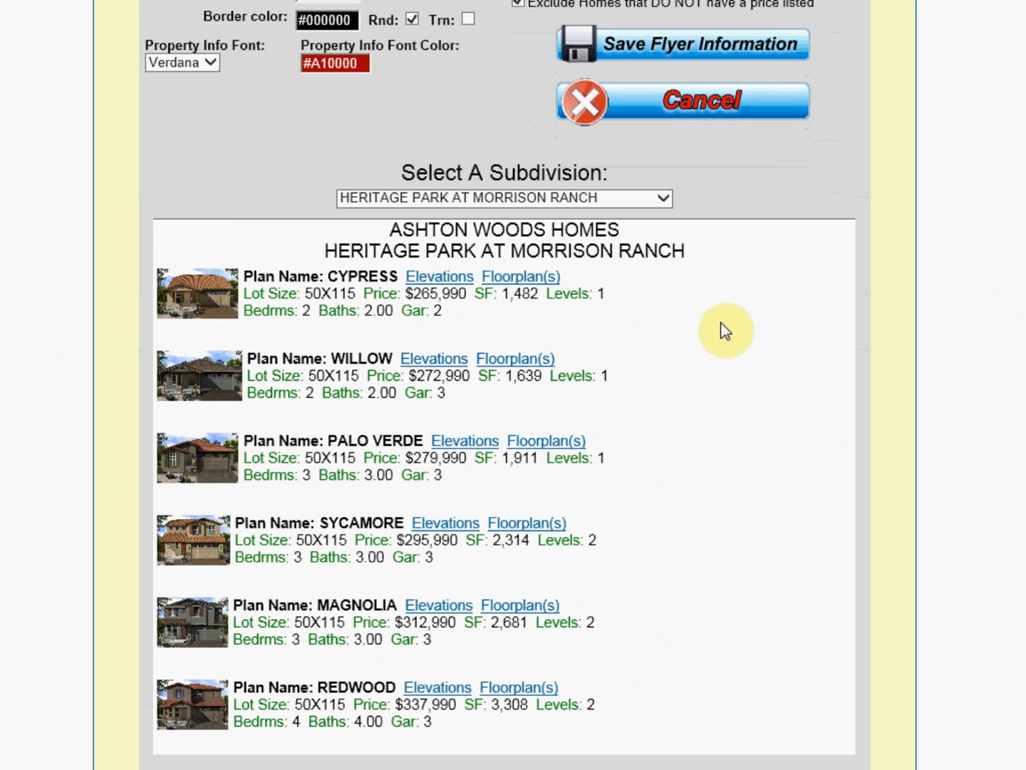
pyautogui.moveTo(404, 293); pyautogui.dragTo(475, 293)
pyautogui.click(620, 324)
pyautogui.scroll(12, 499, 385)
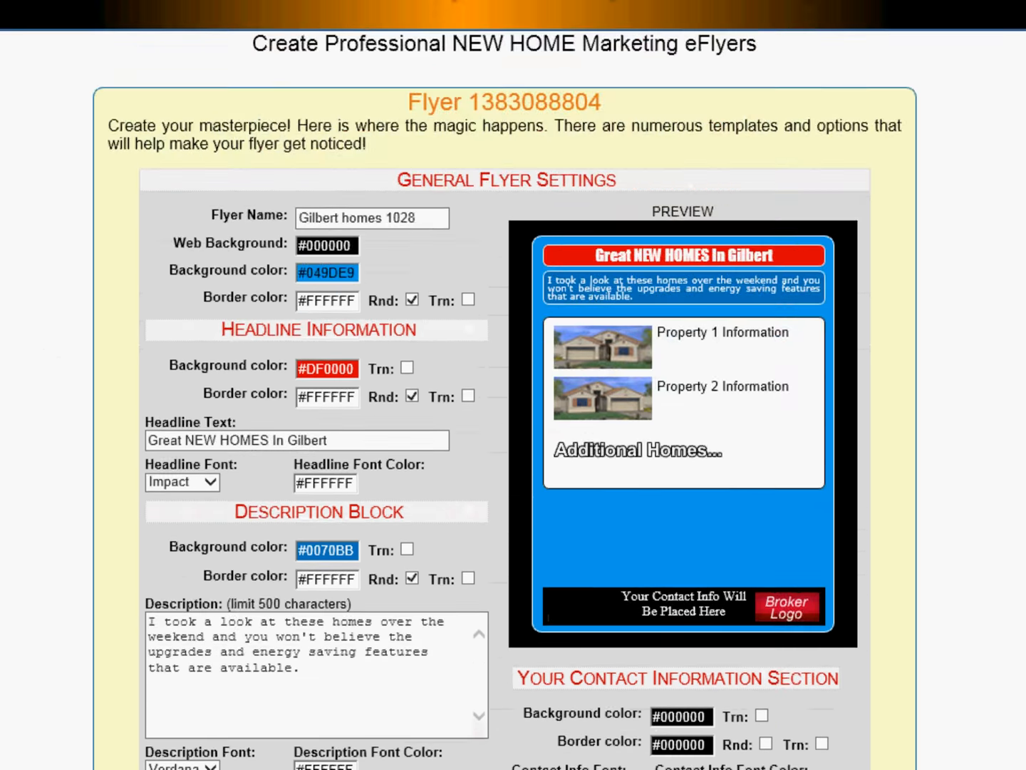